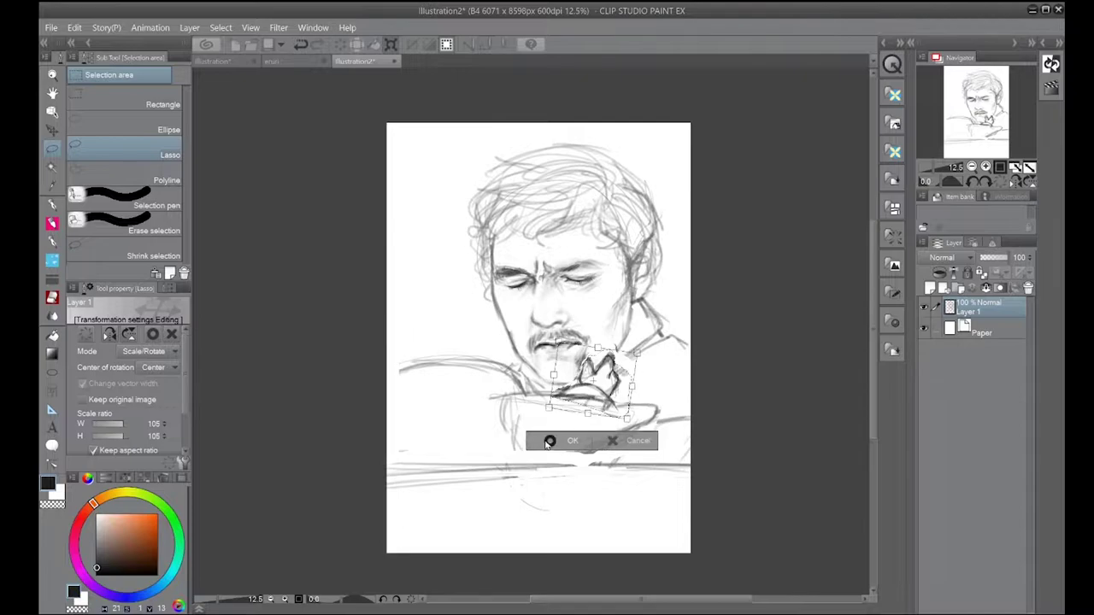
- Sketch the underside of the cloth fold with the pencil and restate the horizontal line across the canvas's lower part
key(m)
key(p)
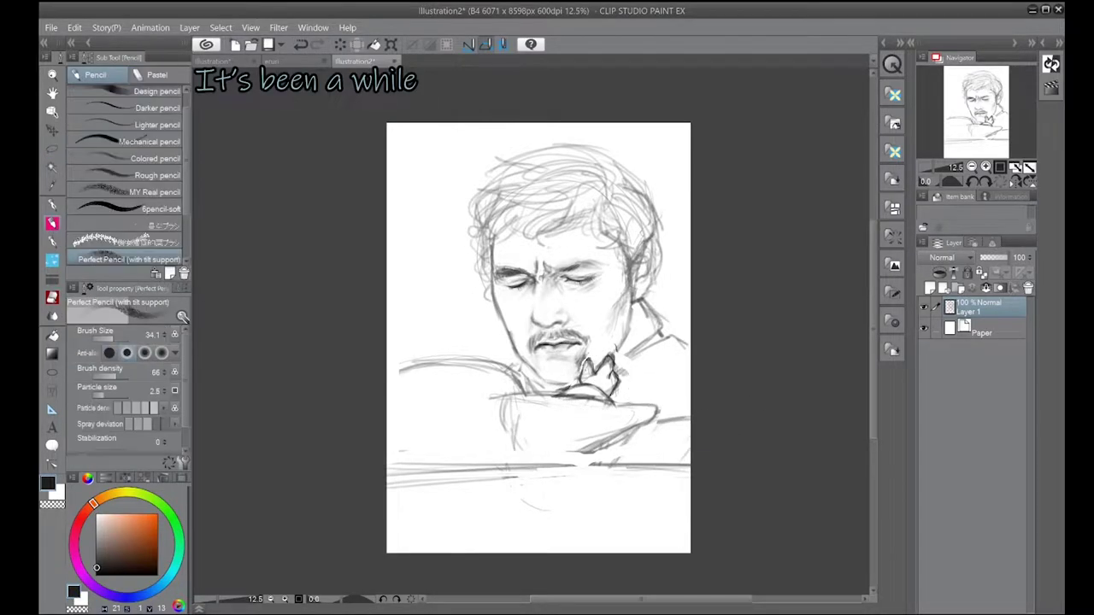
mouse_move(632, 432)
mouse_down()
mouse_move(612, 470)
mouse_move(571, 465)
mouse_up()
drag(391, 460, 690, 458)
- Enlarge the whole sketch to 123% and reposition it so the portrait fills more of the page
key(ctrl+t)
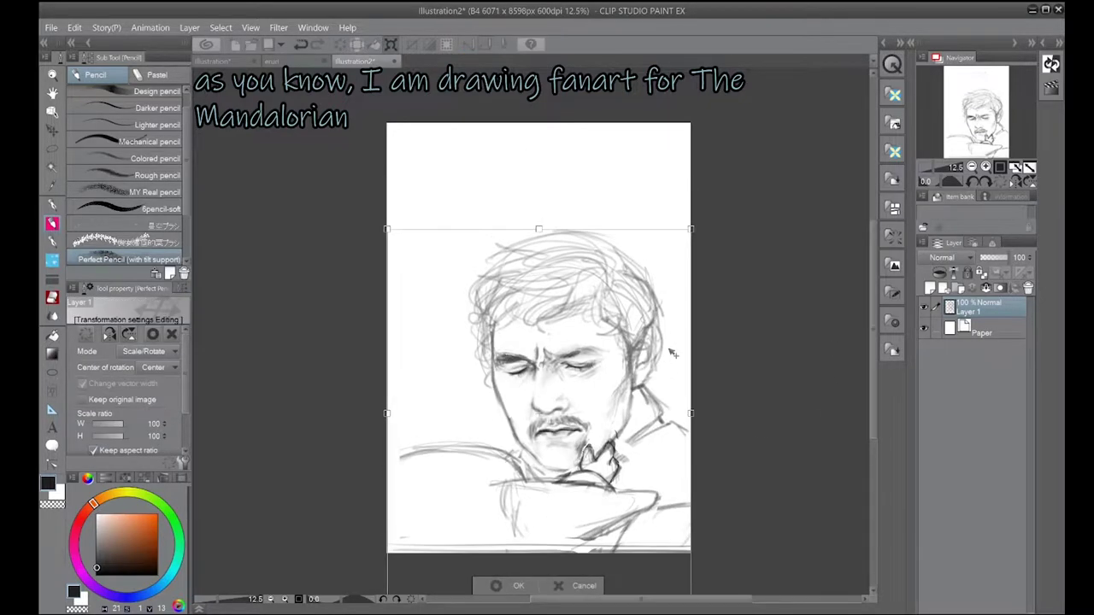
mouse_move(513, 171)
mouse_down()
mouse_move(340, 167)
mouse_move(677, 307)
mouse_up()
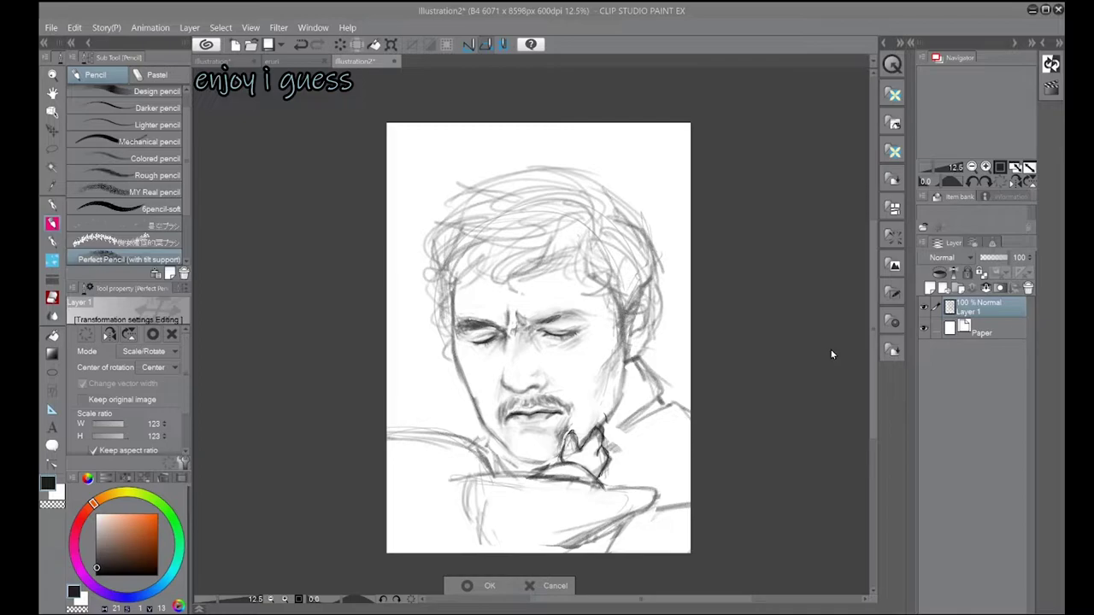
key(Return)
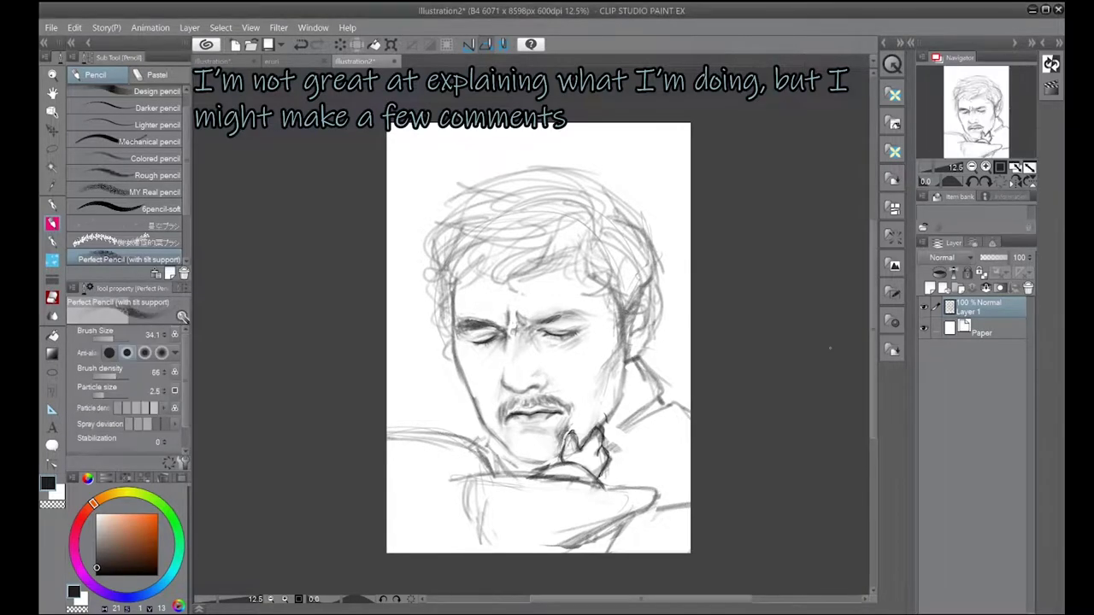
- Erase the right half of the mustache and mouth, and redraw them shorter in pencil
key(ctrl+plus)
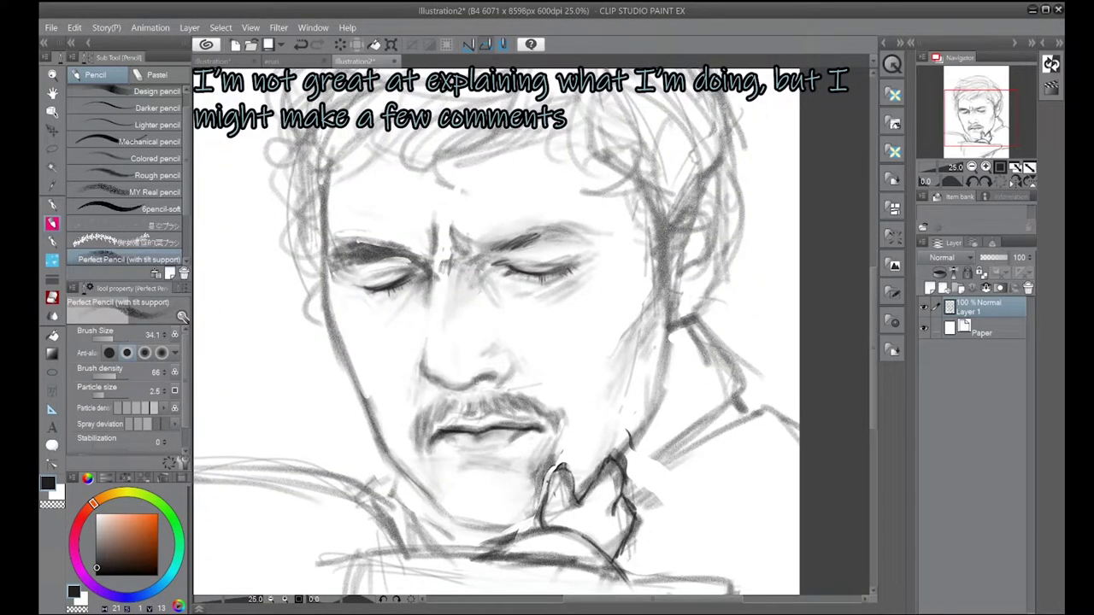
key(e)
mouse_move(530, 333)
mouse_down()
mouse_move(539, 456)
mouse_move(534, 418)
mouse_up()
key(p)
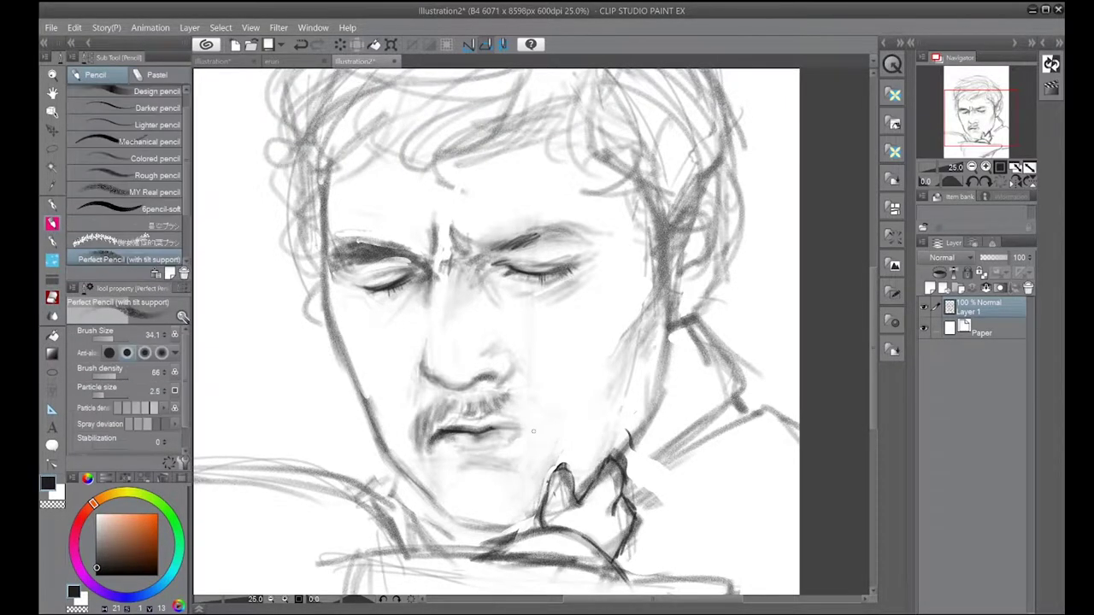
drag(503, 429, 535, 434)
drag(484, 410, 556, 437)
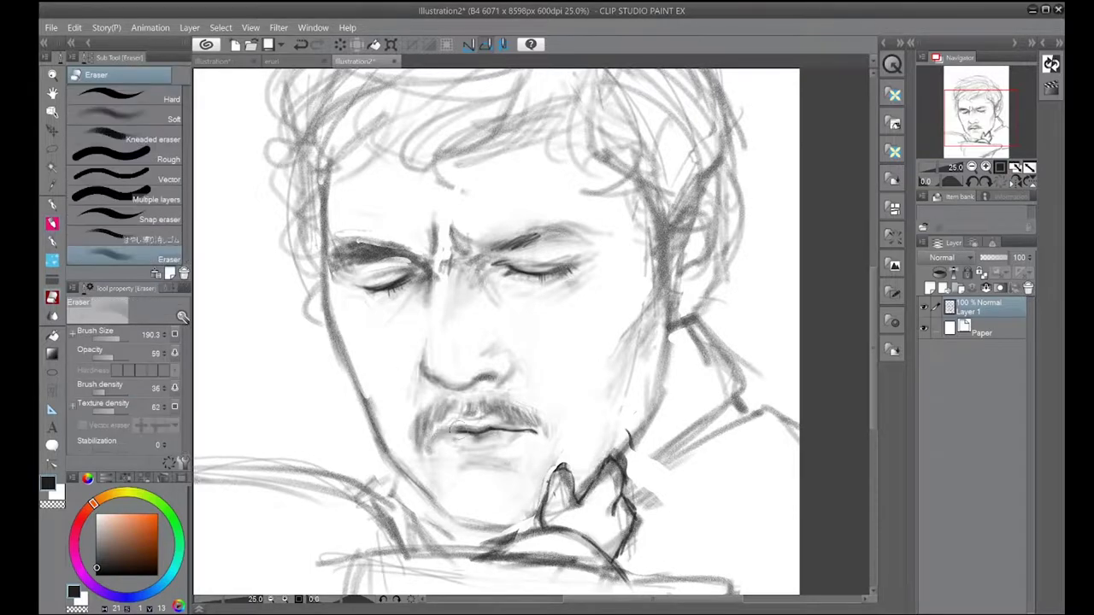
- Rework the left corner of the mouth and the mustache above it with pencil and eraser
mouse_move(457, 431)
mouse_down()
mouse_move(476, 436)
mouse_move(445, 430)
mouse_up()
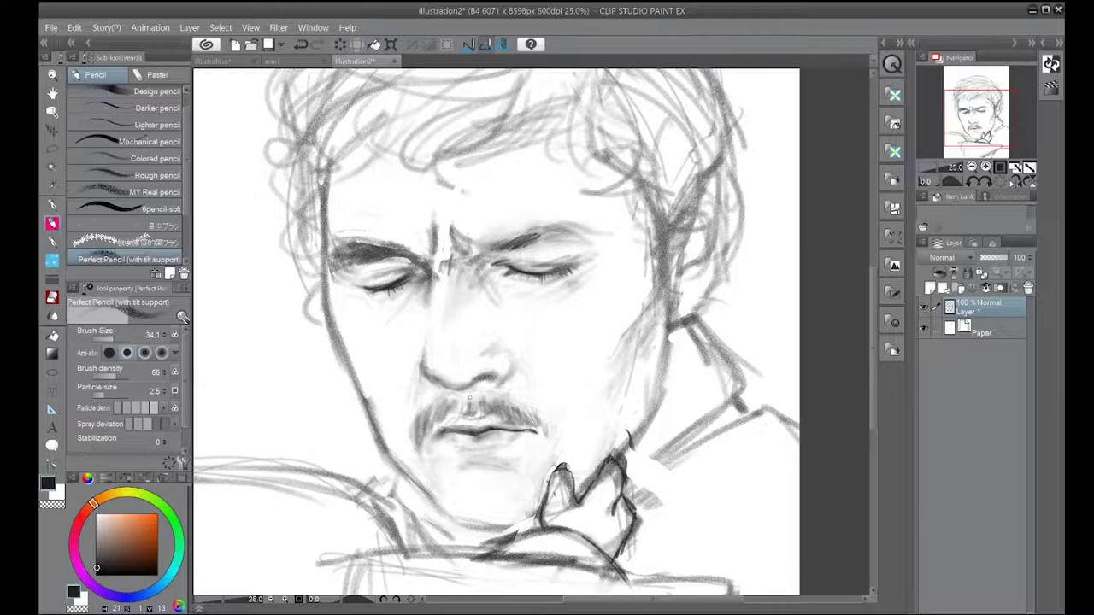
key(ctrl+z)
drag(440, 433, 460, 430)
key(e)
drag(453, 433, 484, 434)
mouse_move(445, 437)
mouse_down()
mouse_move(514, 440)
mouse_move(481, 403)
mouse_move(439, 432)
mouse_move(478, 398)
mouse_up()
drag(453, 432, 429, 446)
- Shade beneath the lower lip and refine the nostril and the side of the nose
drag(496, 453, 466, 469)
drag(505, 381, 493, 385)
mouse_move(428, 351)
mouse_down()
mouse_move(441, 382)
mouse_move(471, 387)
mouse_up()
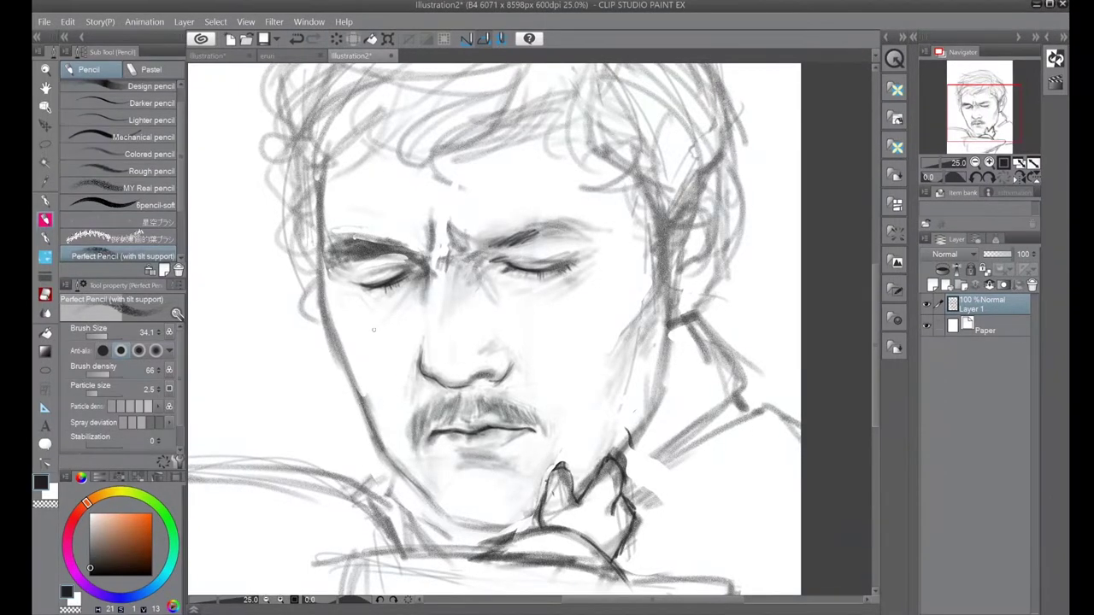
- Clean up the left side of the face and redraw its contour from the brow down to the chin
drag(325, 277, 340, 363)
drag(328, 312, 359, 399)
key(e)
mouse_move(320, 291)
mouse_down()
mouse_move(337, 368)
mouse_move(376, 435)
mouse_up()
key(p)
mouse_move(325, 258)
mouse_down()
mouse_move(326, 325)
mouse_move(381, 451)
mouse_move(453, 523)
mouse_up()
- Add light pencil shading to the lower lip, the nostril and the area under the left eye
drag(460, 460, 480, 466)
mouse_move(463, 378)
mouse_down()
mouse_move(451, 367)
mouse_move(511, 367)
mouse_up()
drag(410, 282, 398, 318)
- Refine the small hand's fingers and outer edge, and the right jawline leading down to it
drag(658, 393, 602, 513)
drag(663, 483, 627, 559)
drag(619, 453, 583, 504)
drag(641, 542, 624, 559)
drag(655, 426, 610, 461)
drag(672, 330, 663, 384)
drag(669, 357, 633, 448)
- Redraw the right jaw and neck lines and define the collar and shoulder beside them
drag(927, 138, 928, 141)
drag(663, 284, 680, 330)
drag(680, 335, 601, 434)
drag(665, 280, 666, 362)
drag(700, 316, 606, 440)
mouse_move(728, 381)
mouse_down()
mouse_move(598, 451)
mouse_move(839, 264)
mouse_move(889, 372)
mouse_move(856, 414)
mouse_move(822, 422)
mouse_up()
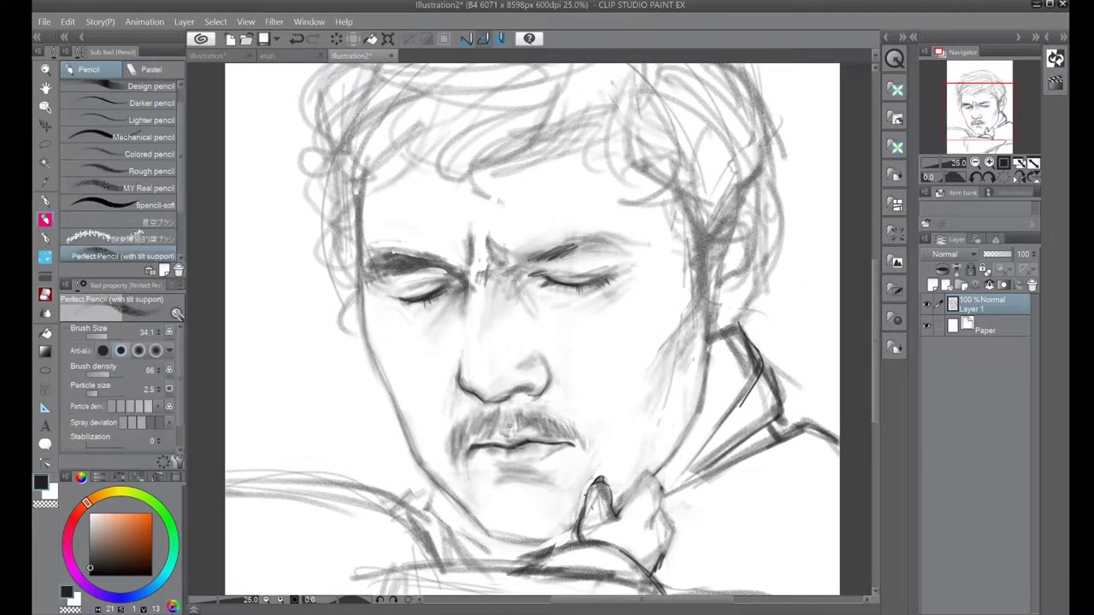
- Shade below the lower lip, and draw the ear's outline and inner folds
drag(547, 458, 488, 469)
mouse_move(711, 400)
mouse_down()
mouse_move(720, 335)
mouse_move(768, 265)
mouse_up()
mouse_move(762, 183)
mouse_down()
mouse_move(774, 267)
mouse_move(718, 287)
mouse_move(718, 309)
mouse_up()
drag(745, 272, 723, 312)
mouse_move(752, 213)
mouse_down()
mouse_move(731, 278)
mouse_move(727, 253)
mouse_up()
drag(765, 194, 738, 295)
- Redraw the small hand's knuckles and wrist and the upper edge of the cloth fold beneath the chin
scroll(612, 350, down, 3)
scroll(612, 350, up, 3)
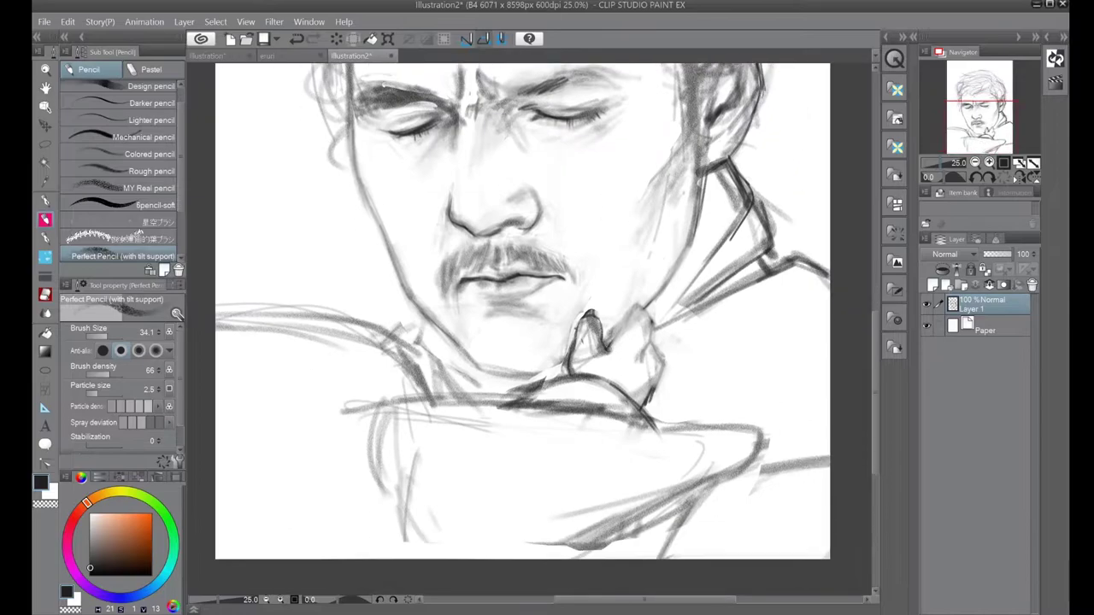
mouse_move(614, 340)
mouse_down()
mouse_move(637, 307)
mouse_move(661, 362)
mouse_move(650, 400)
mouse_up()
mouse_move(622, 331)
mouse_down()
mouse_move(646, 303)
mouse_move(650, 369)
mouse_up()
key(e)
key(p)
drag(429, 400, 692, 406)
key(e)
key(p)
drag(603, 396, 643, 373)
drag(556, 373, 628, 362)
- Clean up the cloth fold's outer edges with the eraser and redraw its right and left contours
key(e)
mouse_move(649, 407)
mouse_down()
mouse_move(530, 414)
mouse_move(837, 424)
mouse_up()
key(p)
key(e)
mouse_move(760, 479)
mouse_down()
mouse_move(705, 504)
mouse_move(700, 495)
mouse_move(640, 553)
mouse_move(779, 475)
mouse_move(700, 533)
mouse_up()
key(p)
key(e)
mouse_move(449, 415)
mouse_down()
mouse_move(477, 537)
mouse_move(502, 554)
mouse_move(454, 505)
mouse_up()
key(p)
mouse_move(453, 453)
mouse_down()
mouse_move(472, 536)
mouse_move(504, 547)
mouse_up()
- Refine the small hand's lines and the collar lines left of the chin
mouse_move(622, 395)
mouse_down()
mouse_move(709, 417)
mouse_move(682, 402)
mouse_up()
drag(611, 366, 624, 369)
drag(492, 316, 495, 335)
mouse_move(500, 340)
mouse_down()
mouse_move(545, 362)
mouse_move(533, 391)
mouse_up()
drag(461, 326, 490, 333)
drag(547, 307, 444, 483)
- Shade the right cheek and jaw, the side of the nose and the area around the left eye
drag(637, 334, 641, 355)
mouse_move(636, 327)
mouse_down()
mouse_move(651, 390)
mouse_move(634, 433)
mouse_up()
drag(621, 450, 610, 476)
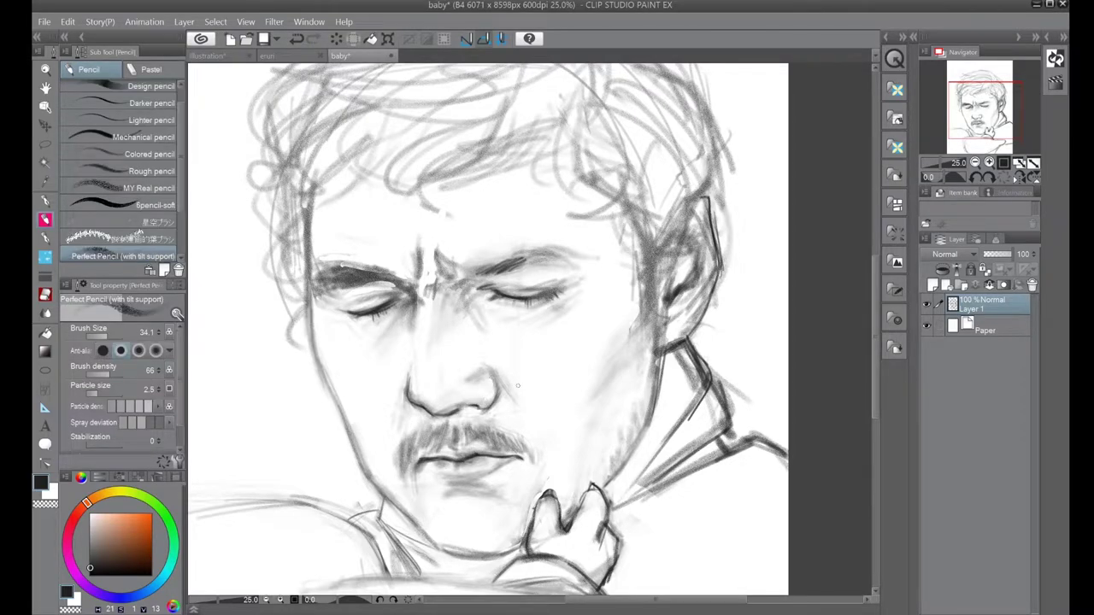
drag(461, 309, 451, 359)
drag(394, 302, 362, 288)
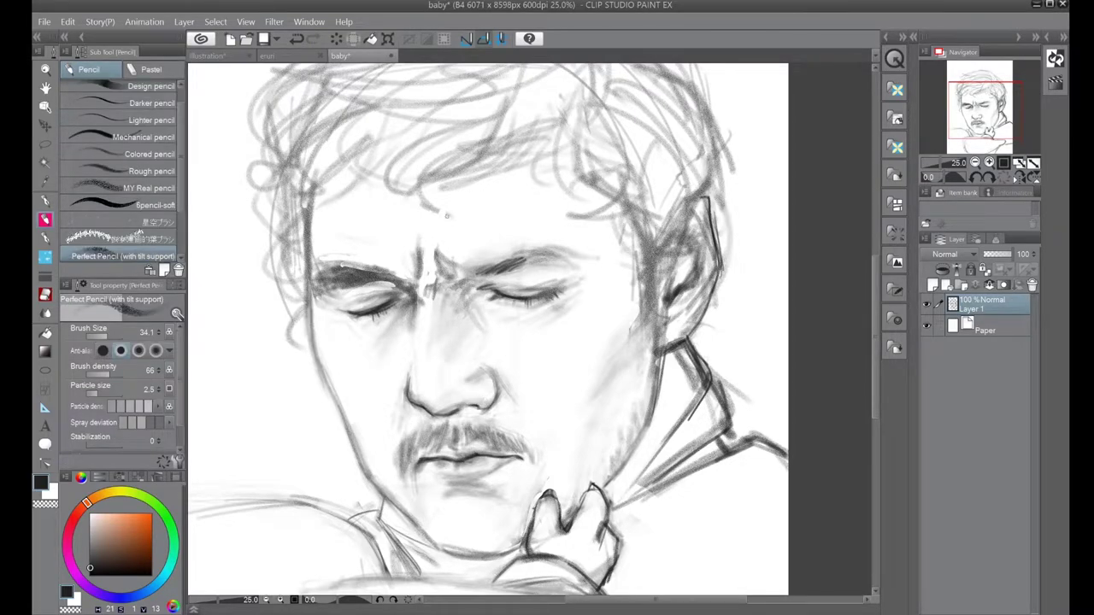
drag(338, 304, 323, 314)
drag(315, 275, 318, 341)
drag(314, 294, 342, 425)
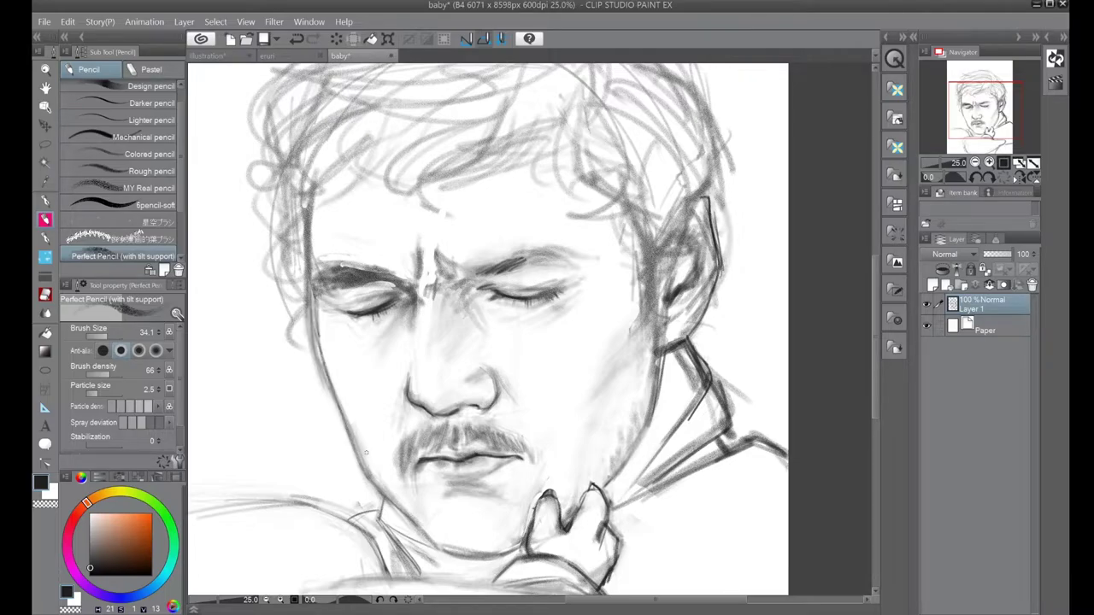
key(ctrl+z)
key(ctrl+z)
mouse_move(314, 256)
mouse_down()
mouse_move(333, 395)
mouse_move(398, 509)
mouse_up()
key(ctrl+z)
drag(316, 304, 341, 409)
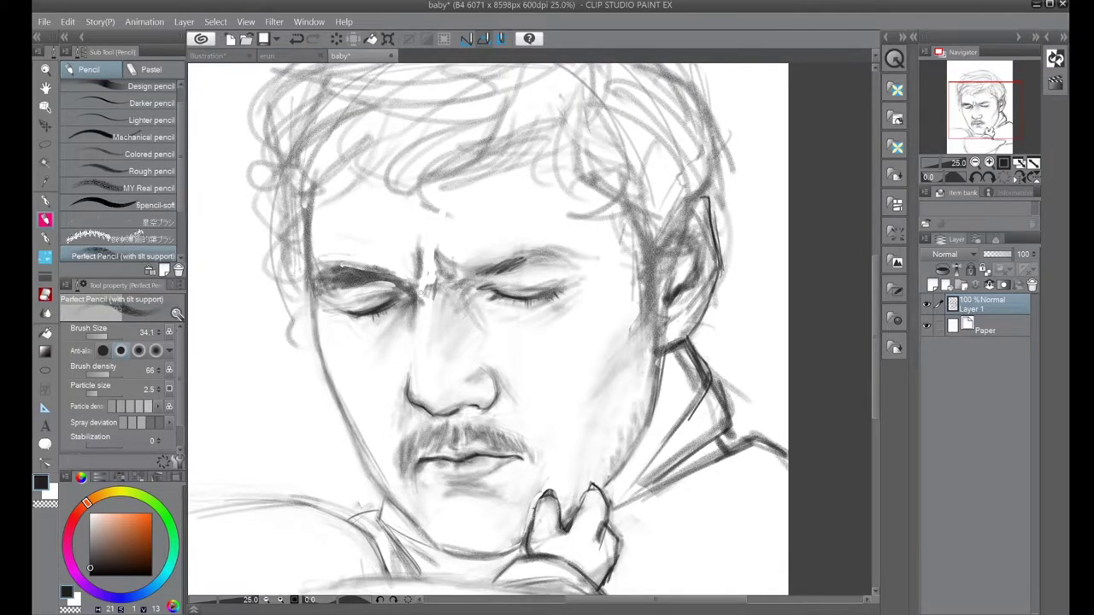
key(ctrl+z)
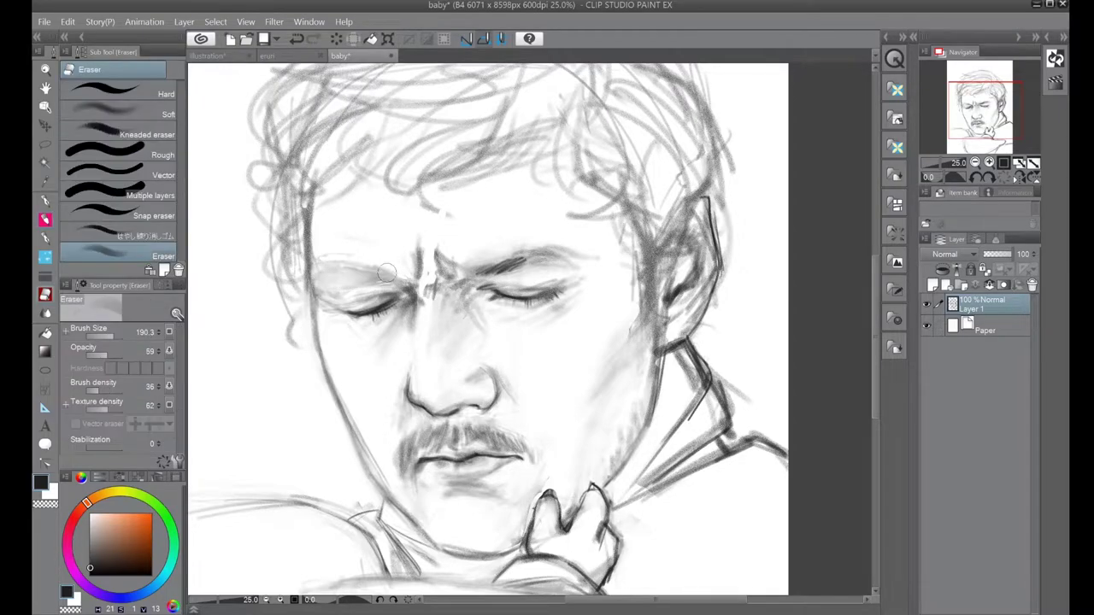
- Lighten the left eyebrow with the eraser and rework the shading toward the nose bridge
mouse_move(393, 273)
mouse_down()
mouse_move(330, 290)
mouse_move(397, 289)
mouse_move(334, 307)
mouse_move(408, 338)
mouse_up()
key(ctrl+z)
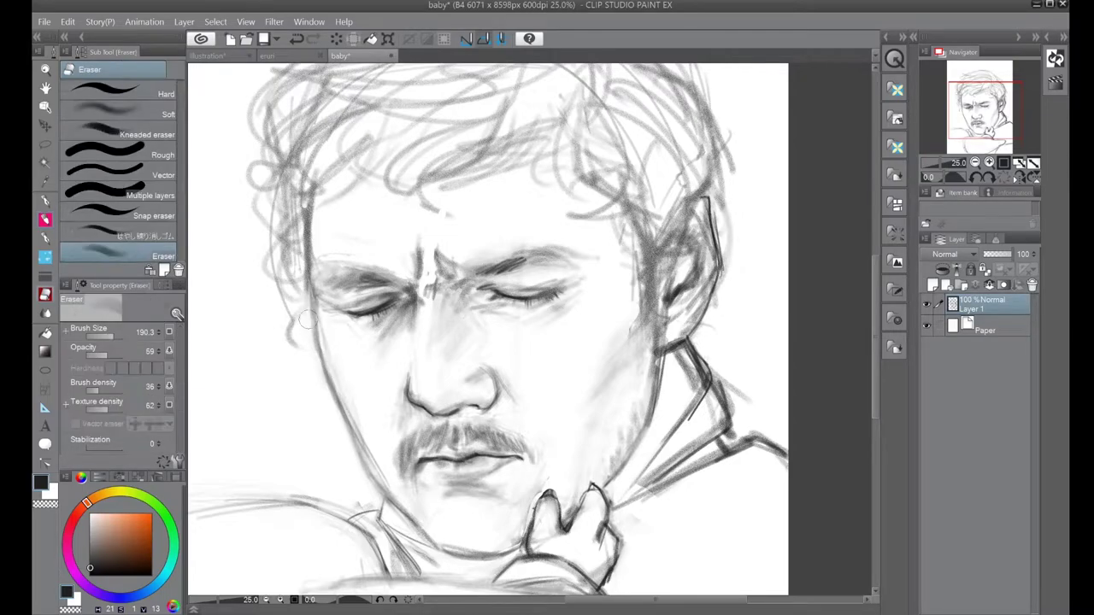
- Redraw the left cheek and jaw contour in pencil, cleaning it with the eraser and extending it up to the temple
mouse_move(320, 302)
mouse_down()
mouse_move(357, 434)
mouse_move(359, 420)
mouse_move(398, 489)
mouse_up()
drag(316, 322, 376, 482)
key(e)
key(p)
key(e)
key(p)
mouse_move(341, 398)
mouse_down()
mouse_move(374, 467)
mouse_move(366, 424)
mouse_up()
drag(311, 227, 314, 289)
- Fade the loose hair strokes and the old contour at the left temple with the eraser
key(e)
drag(282, 195, 292, 346)
drag(309, 195, 315, 290)
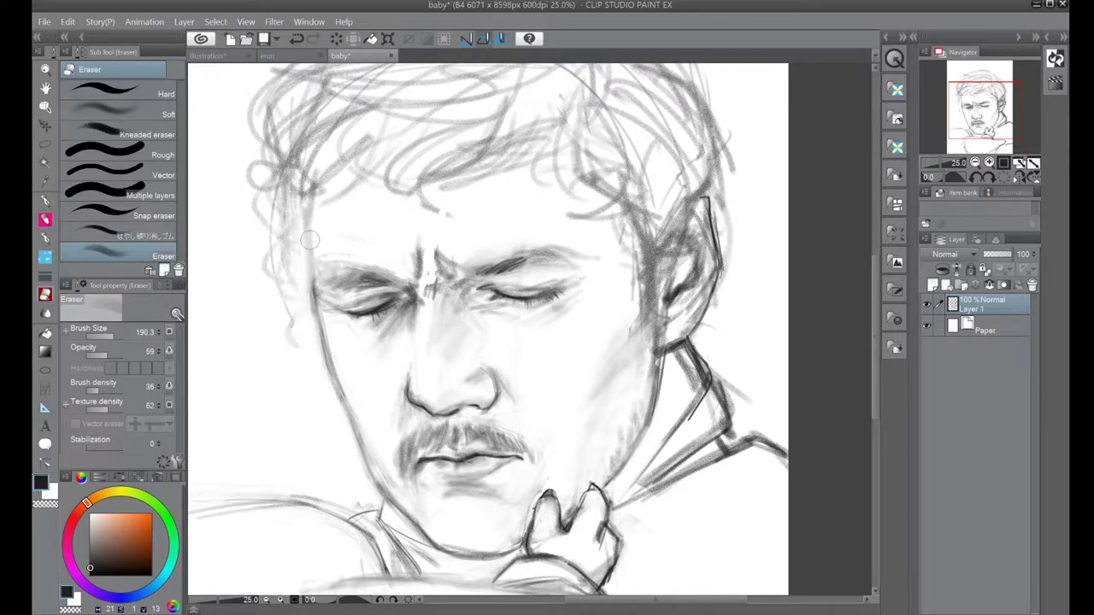
- Redraw the left temple and upper cheek contour with clean pencil lines, softening the excess with the eraser
key(p)
drag(313, 217, 318, 309)
drag(311, 247, 323, 335)
key(e)
drag(315, 277, 340, 363)
key(p)
drag(321, 301, 325, 354)
drag(314, 268, 328, 384)
- Soften the shading beneath the left eye with the eraser
key(e)
drag(410, 307, 369, 336)
key(p)
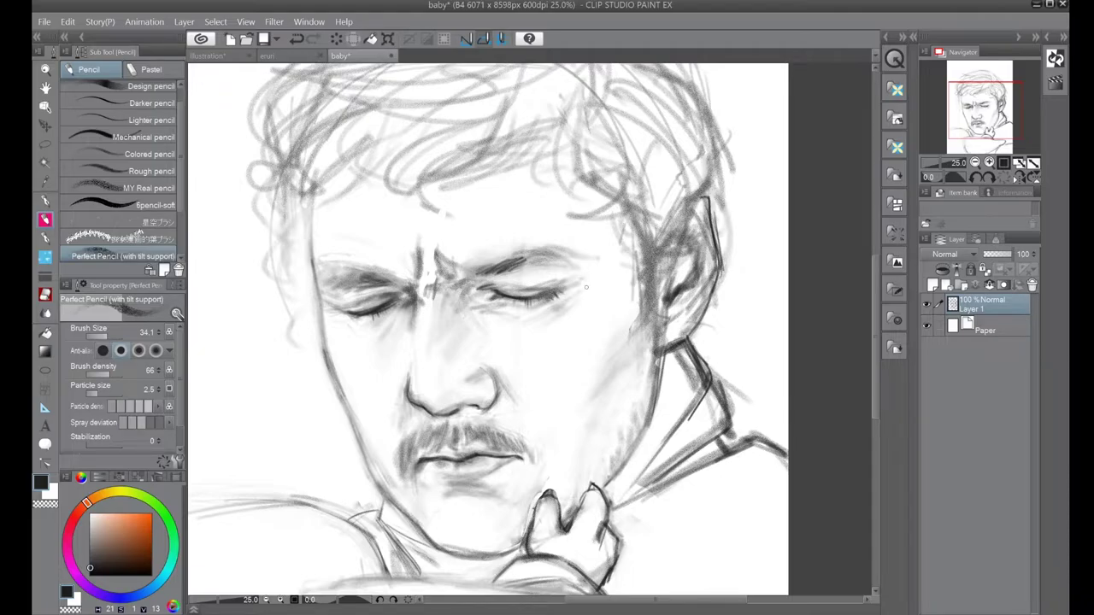
- Erase the line between the lips and redraw both lips with softer pencil strokes
key(e)
key(p)
mouse_move(504, 454)
mouse_down()
mouse_move(459, 462)
mouse_move(521, 456)
mouse_up()
key(e)
key(p)
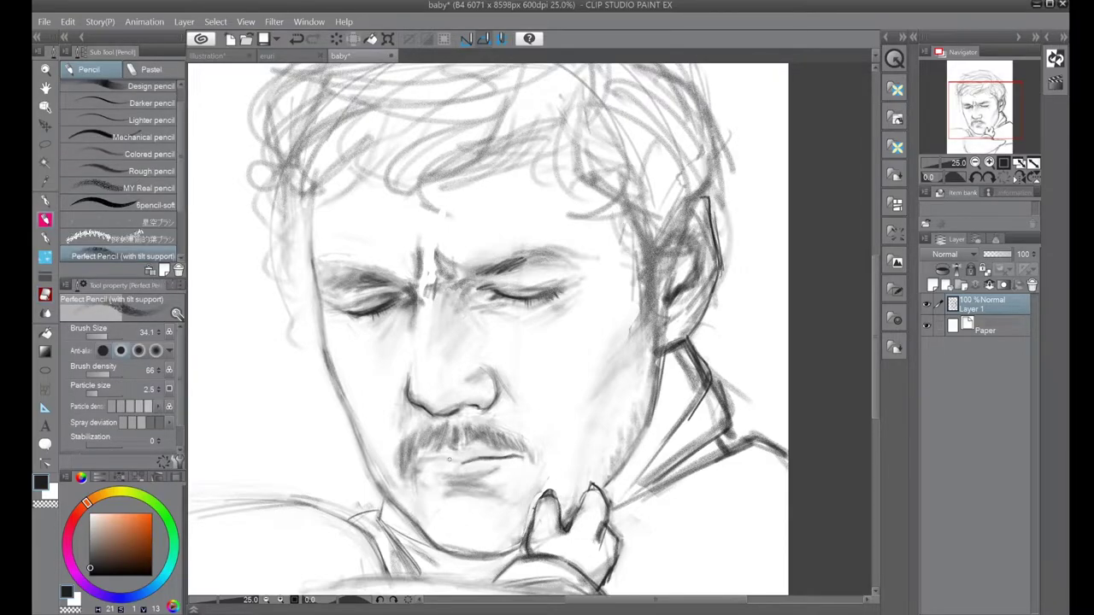
mouse_move(430, 460)
mouse_down()
mouse_move(494, 462)
mouse_move(487, 475)
mouse_move(514, 462)
mouse_move(439, 467)
mouse_move(489, 474)
mouse_up()
key(e)
key(p)
key(e)
key(p)
- Shade below the lower lip, the chin and the cheek fold beside the nostril
mouse_move(467, 467)
mouse_down()
mouse_move(455, 475)
mouse_move(466, 456)
mouse_move(501, 455)
mouse_move(481, 475)
mouse_move(495, 486)
mouse_move(475, 488)
mouse_move(494, 494)
mouse_up()
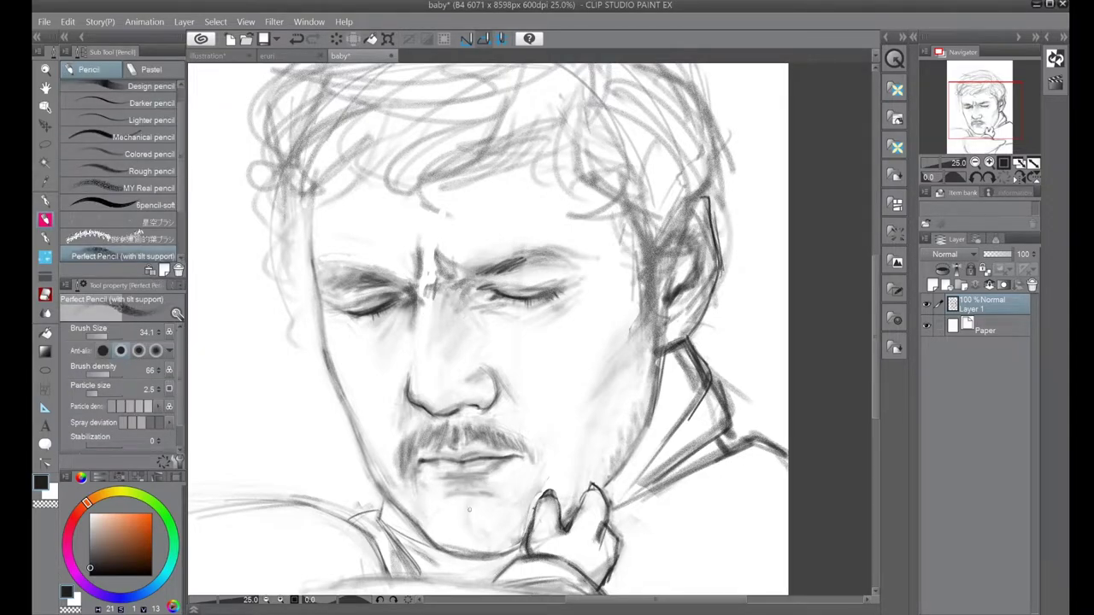
drag(491, 510, 477, 523)
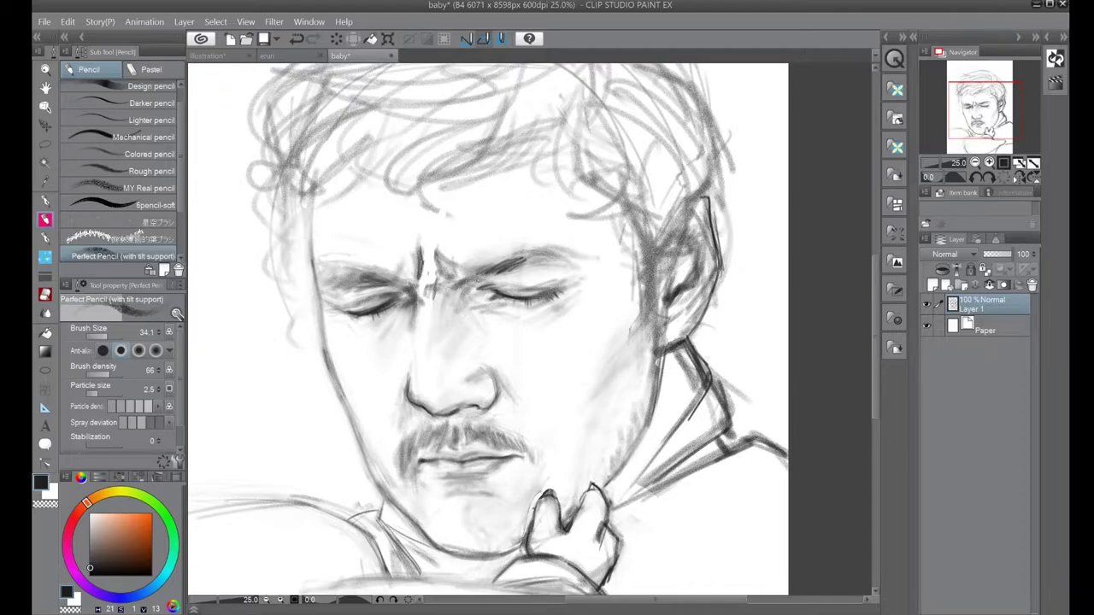
key(e)
key(p)
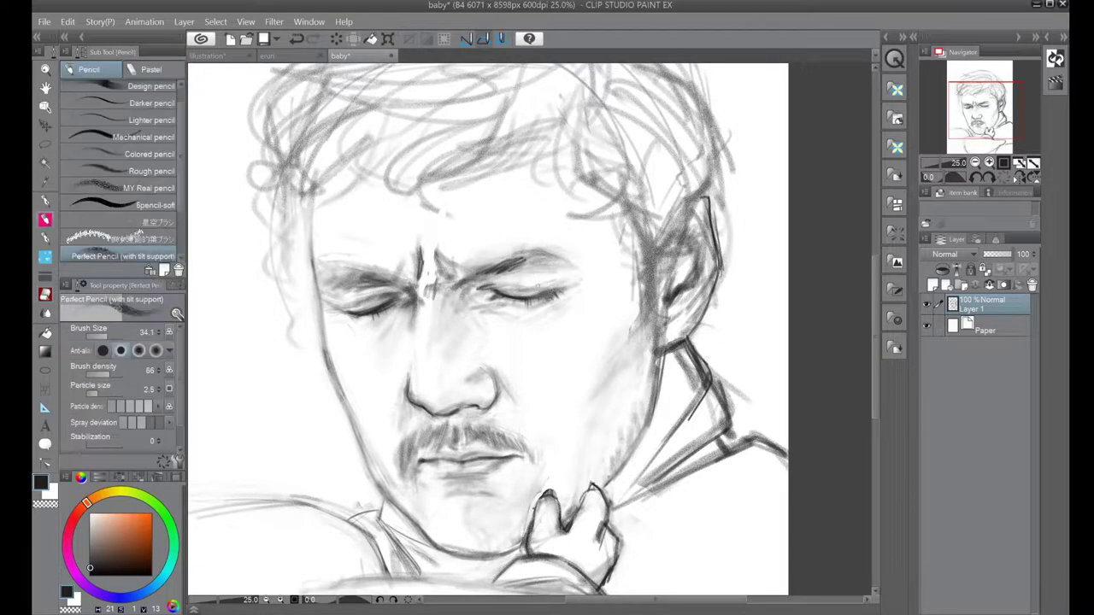
drag(492, 404, 521, 422)
- Hatch shading over the right collar and across the shoulder garment behind the small hand
drag(684, 354, 663, 373)
drag(752, 402, 624, 478)
drag(782, 478, 611, 564)
scroll(835, 442, down, 3)
drag(786, 413, 723, 460)
drag(786, 367, 608, 419)
drag(786, 338, 618, 397)
- Shade the collar and garment folds left of the chin
drag(407, 321, 350, 350)
drag(449, 335, 376, 384)
drag(516, 367, 408, 397)
scroll(542, 329, up, 3)
key(ctrl+minus)
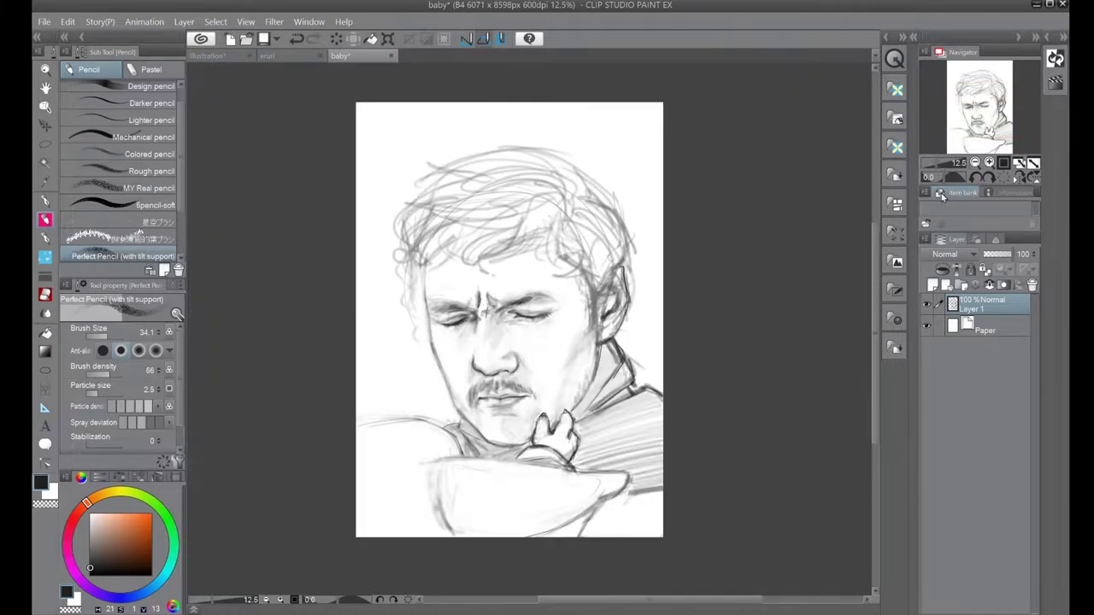
- Soften the right jawline with the eraser, darken the sideburn and jaw edge, and shade the neck inside the collar
key(ctrl+plus)
key(e)
mouse_move(666, 376)
mouse_down()
mouse_move(633, 444)
mouse_move(666, 397)
mouse_up()
key(p)
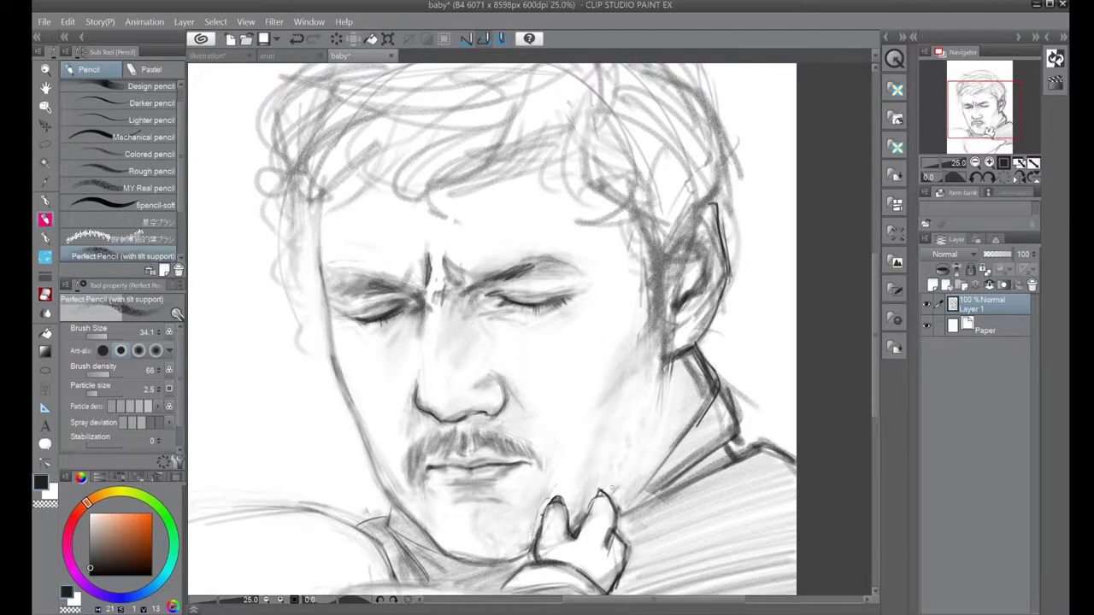
drag(649, 439, 640, 449)
drag(666, 354, 656, 435)
mouse_move(660, 235)
mouse_down()
mouse_move(647, 372)
mouse_move(669, 389)
mouse_move(650, 462)
mouse_up()
drag(658, 410, 615, 504)
drag(705, 376, 649, 453)
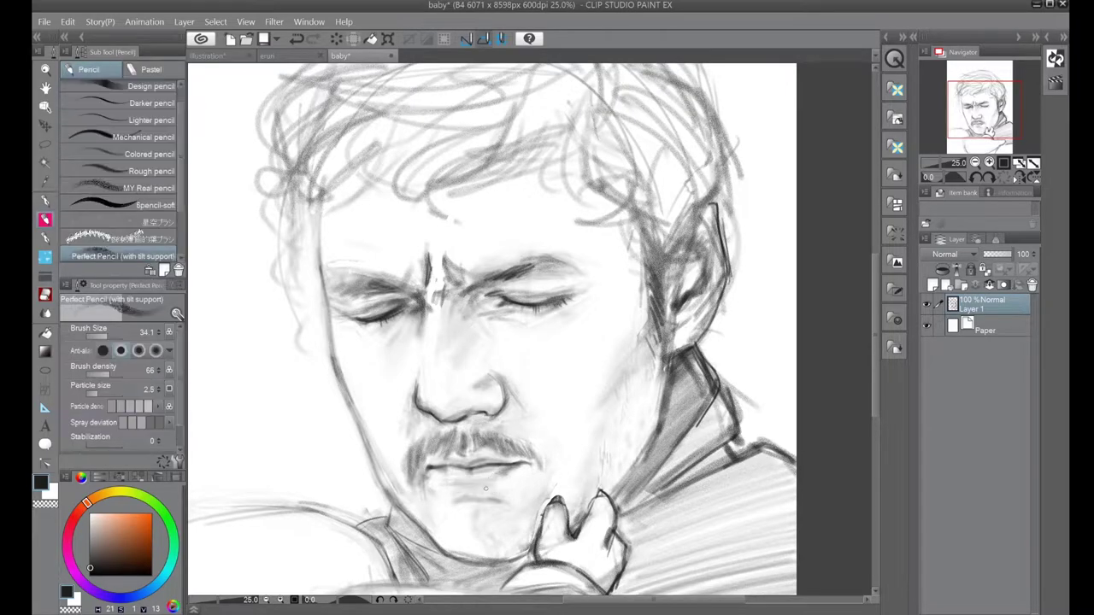
- Lasso the mouth and mustache, scale them to 101%, shift them slightly left and return to the pencil
key(e)
key(p)
key(m)
mouse_move(415, 432)
mouse_down()
mouse_move(478, 425)
mouse_move(551, 442)
mouse_move(504, 500)
mouse_up()
key(ctrl+t)
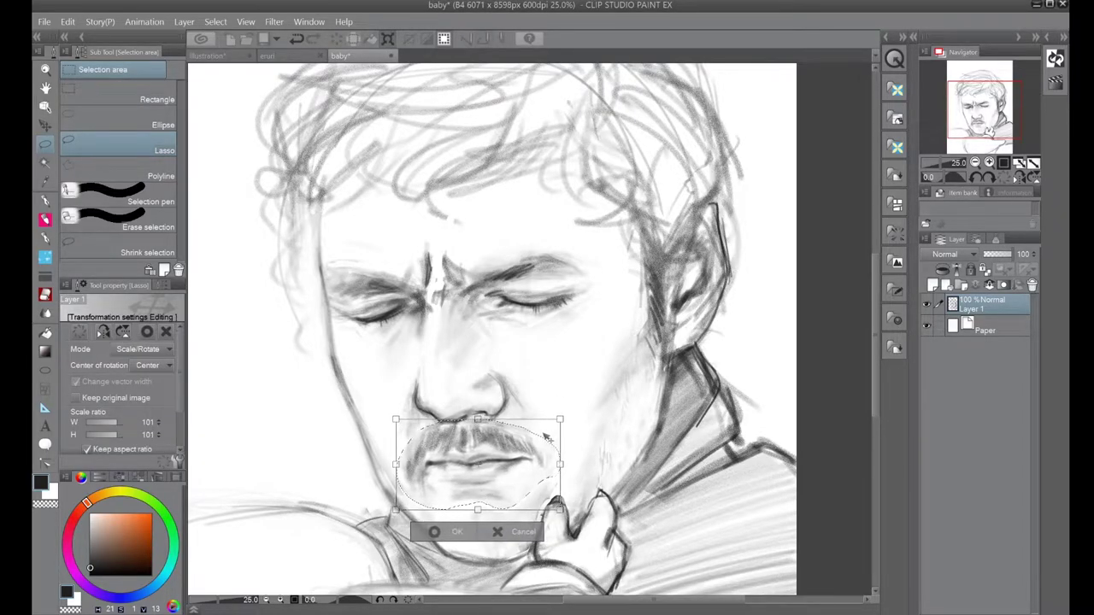
drag(470, 444, 464, 446)
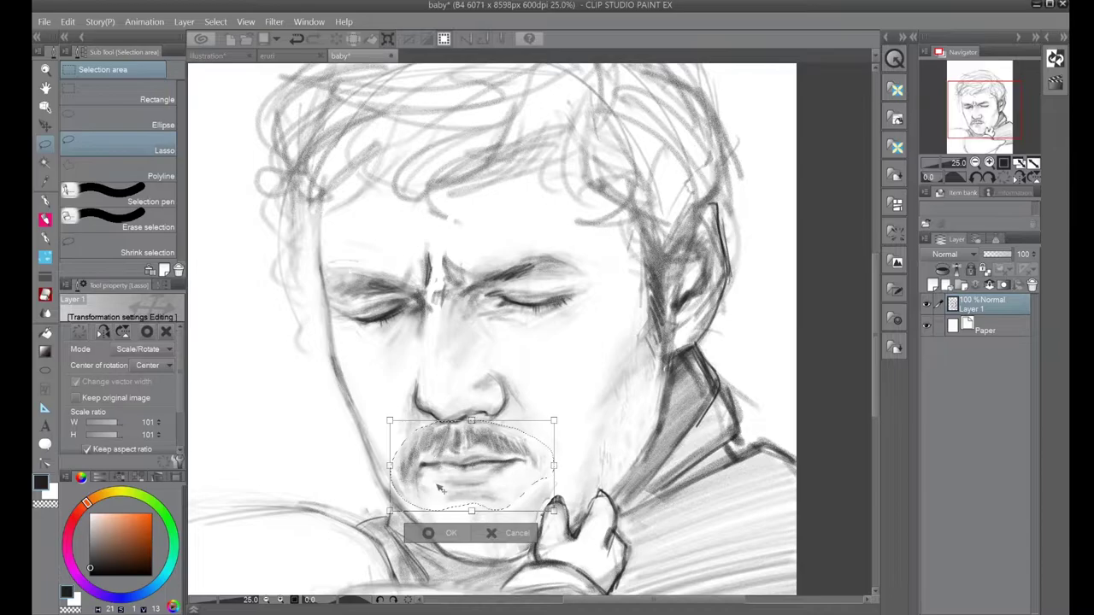
click(428, 532)
click(45, 219)
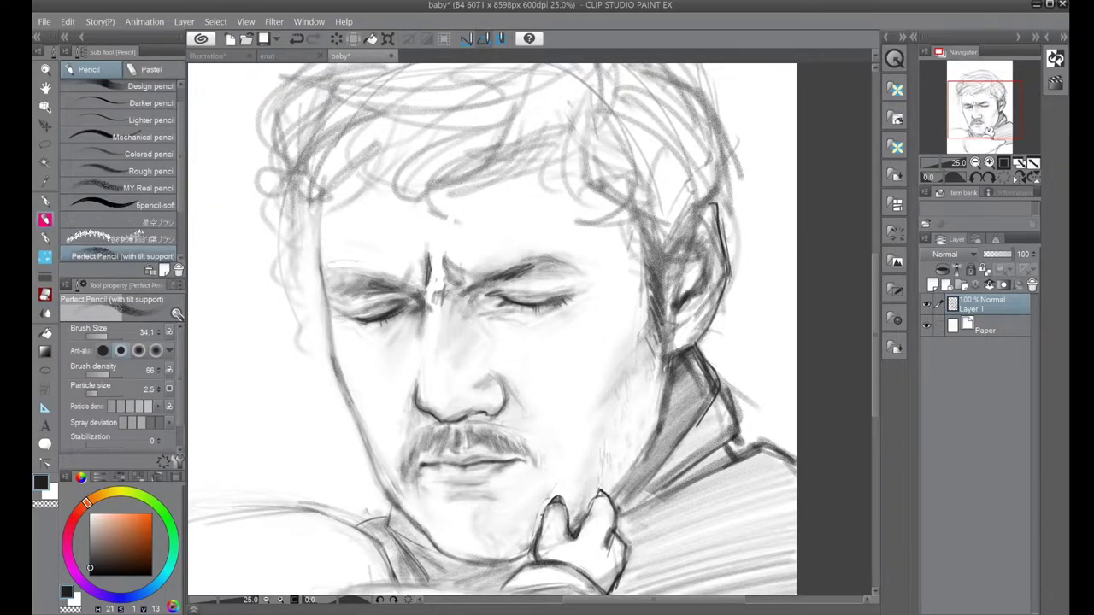
- Shade the chin and the lower jaw beside the small fingers, undoing the surplus stroke
mouse_move(453, 500)
mouse_down()
mouse_move(502, 499)
mouse_move(490, 469)
mouse_move(547, 483)
mouse_up()
drag(516, 547, 571, 468)
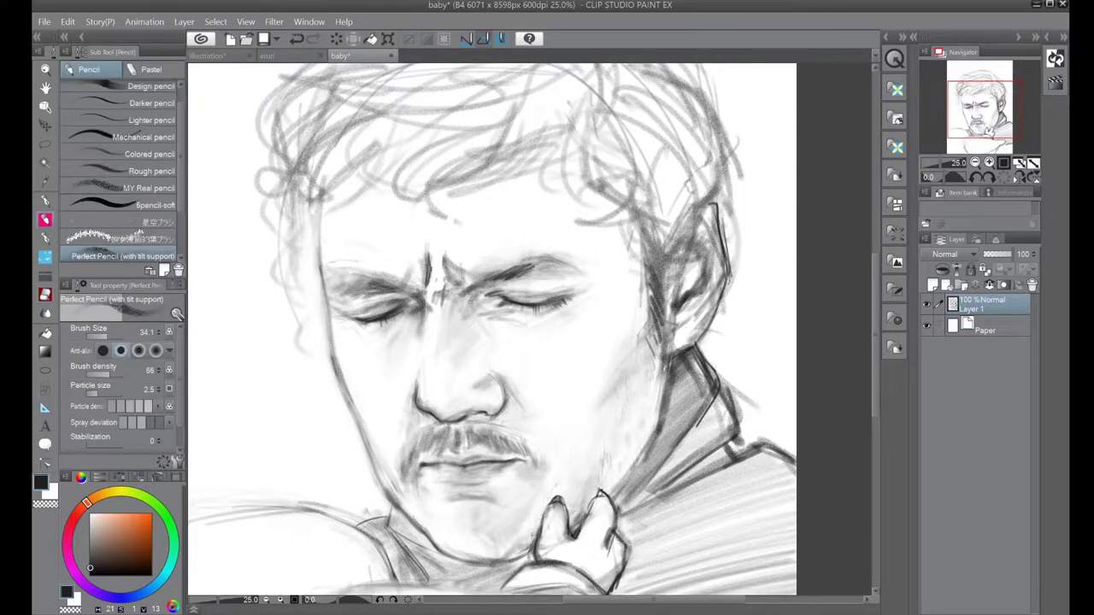
key(ctrl+z)
drag(589, 337, 591, 335)
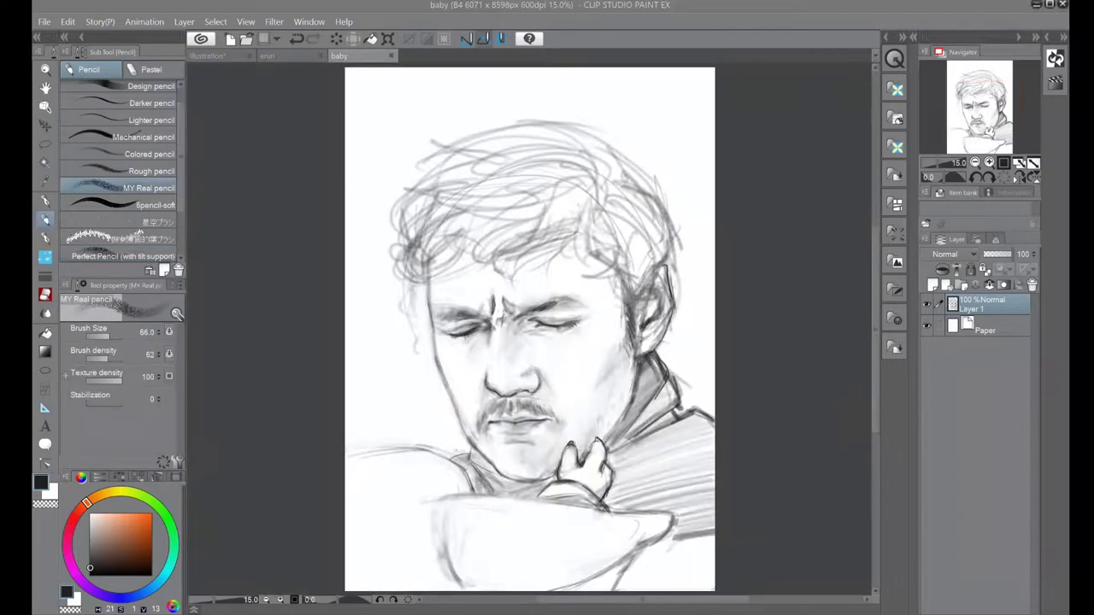
- Try lowering Layer 1's opacity to 49% and tracing the nose and left closed eyelid in near-black on Layer 2
click(995, 255)
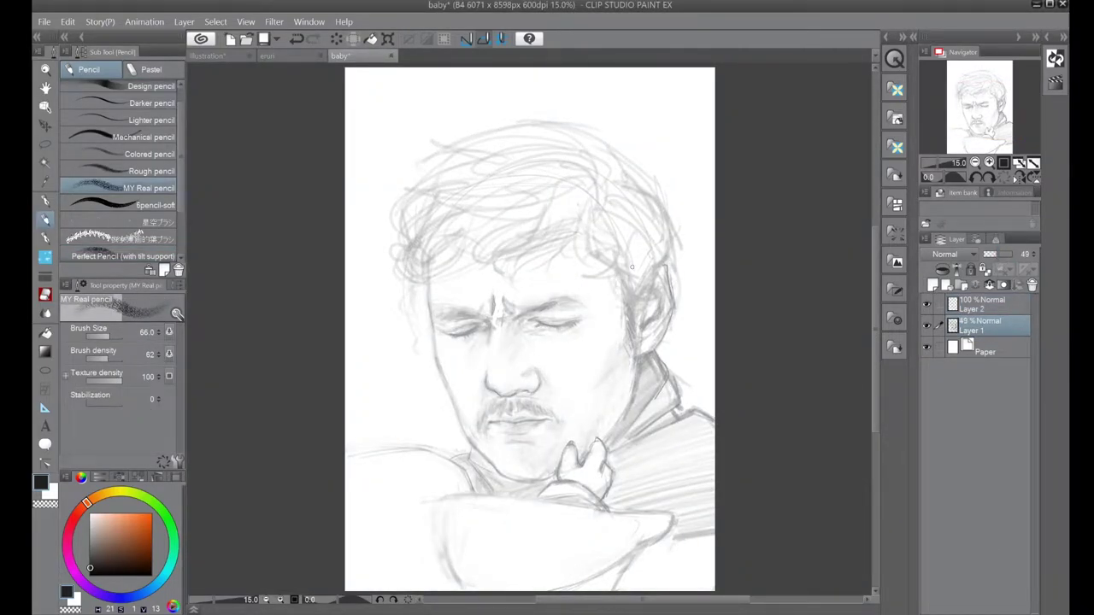
click(93, 572)
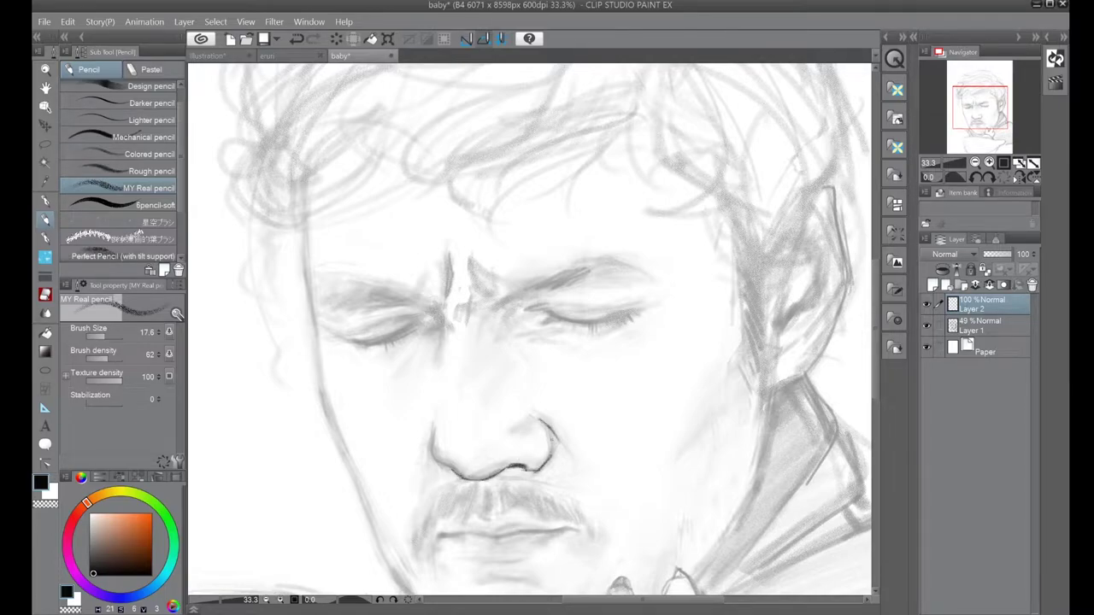
key(p)
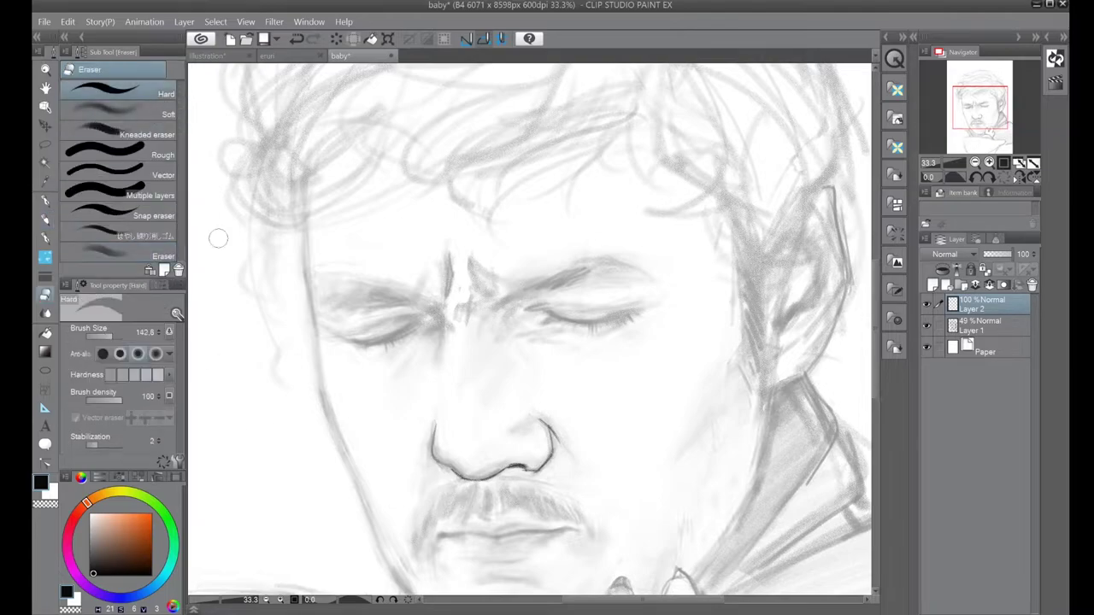
key(p)
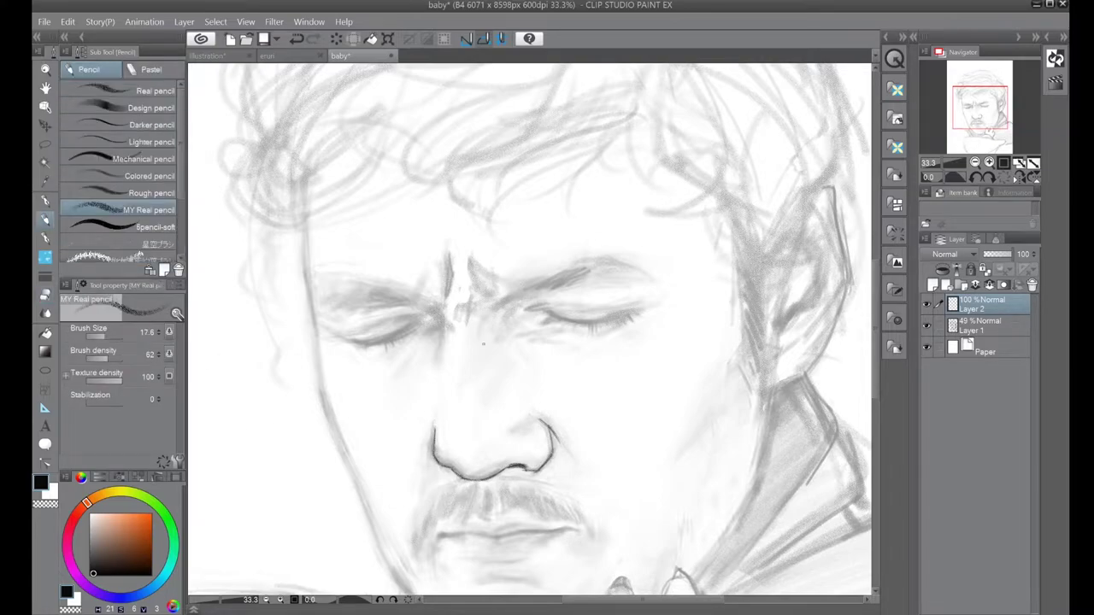
key(bracketright)
key(bracketright)
drag(351, 344, 418, 326)
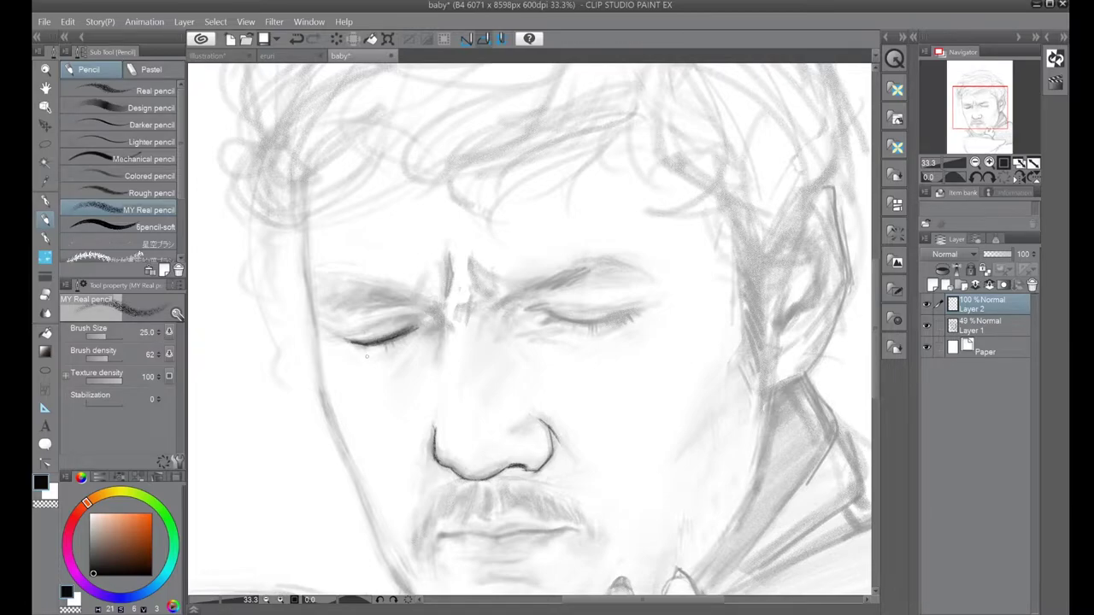
- Try a different pencil for the crease of the left eyelid on Layer 2
key(p)
key(p)
key(period)
key(period)
key(period)
key(period)
drag(342, 318, 422, 301)
- Restore Layer 1 to 100% opacity and discard the trial linework on Layer 2
click(980, 325)
mouse_move(998, 254)
mouse_down()
mouse_move(985, 254)
mouse_move(1017, 255)
mouse_move(1001, 254)
mouse_up()
click(983, 305)
drag(554, 434, 578, 463)
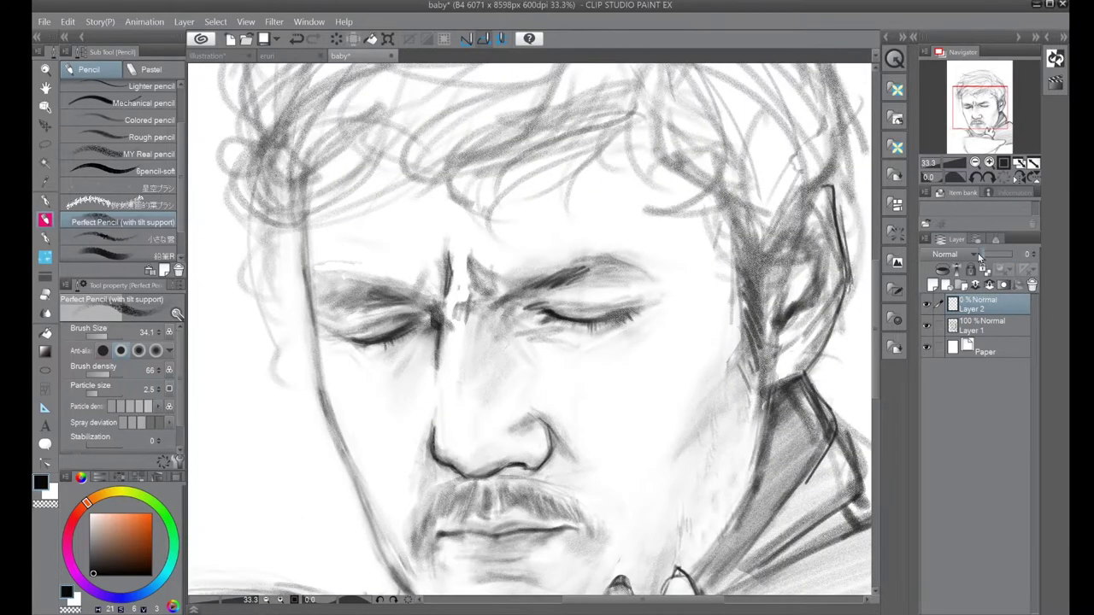
click(1016, 277)
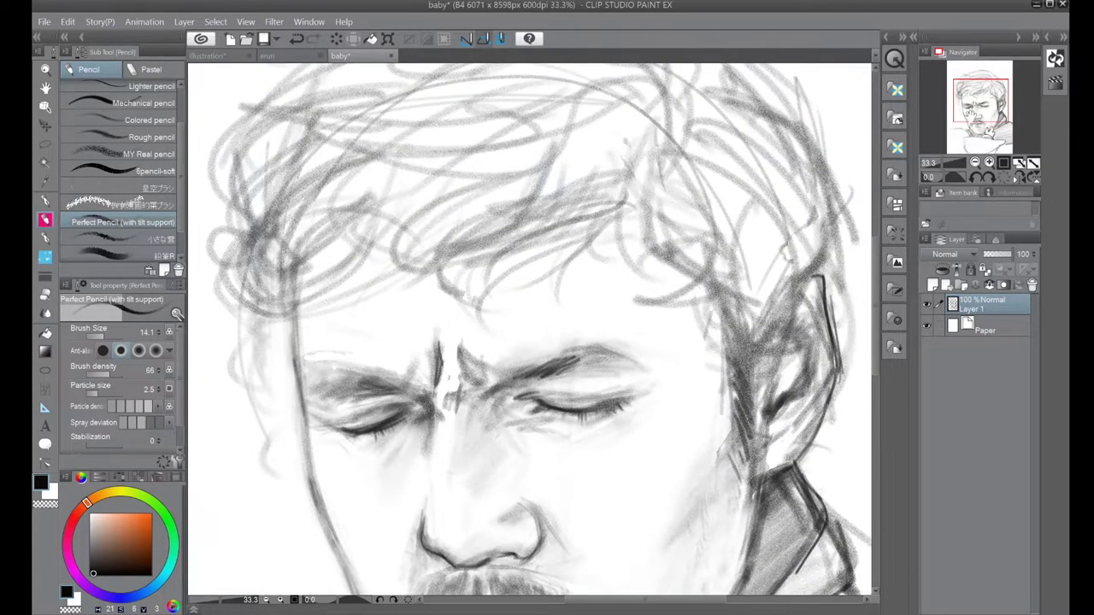
- Erase stray lines above the left eyebrow and at the left temple, and enlarge the pencil to 38.1
key(e)
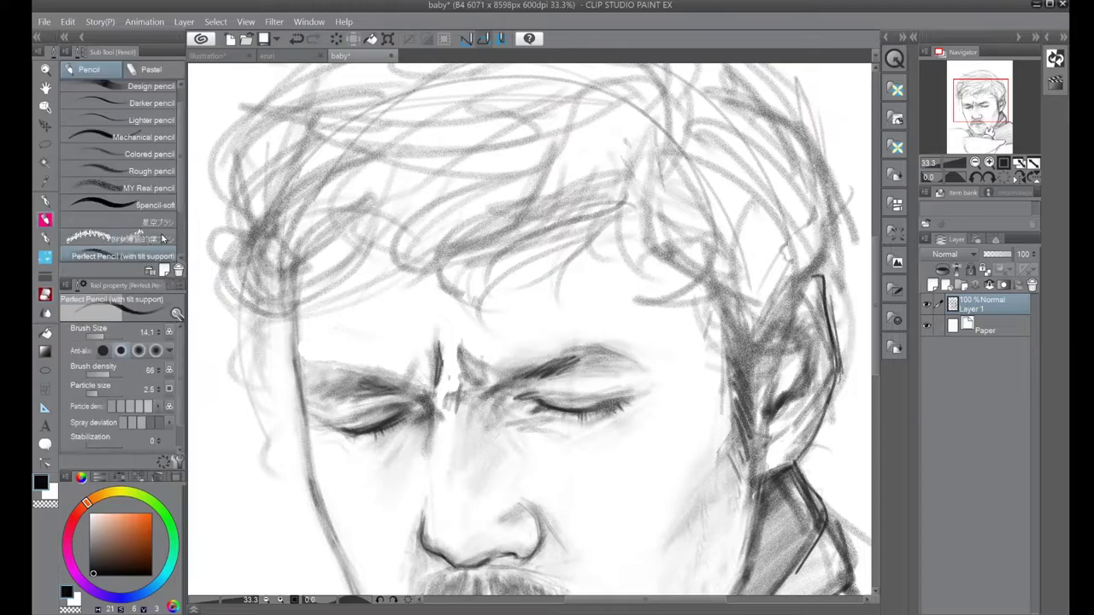
mouse_move(295, 307)
mouse_down()
mouse_move(322, 375)
mouse_move(256, 372)
mouse_up()
key(p)
key(bracketright)
- Erase the heavy frown marks between the eyebrows, redraw them as thin creases and lighten the nose bridge
key(e)
mouse_move(454, 386)
mouse_down()
mouse_move(422, 460)
mouse_move(439, 323)
mouse_move(420, 361)
mouse_move(447, 374)
mouse_move(459, 334)
mouse_move(470, 408)
mouse_move(474, 361)
mouse_move(474, 444)
mouse_up()
key(p)
key(e)
key(p)
key(e)
mouse_move(431, 391)
mouse_down()
mouse_move(415, 367)
mouse_move(568, 499)
mouse_up()
key(p)
key(ctrl+z)
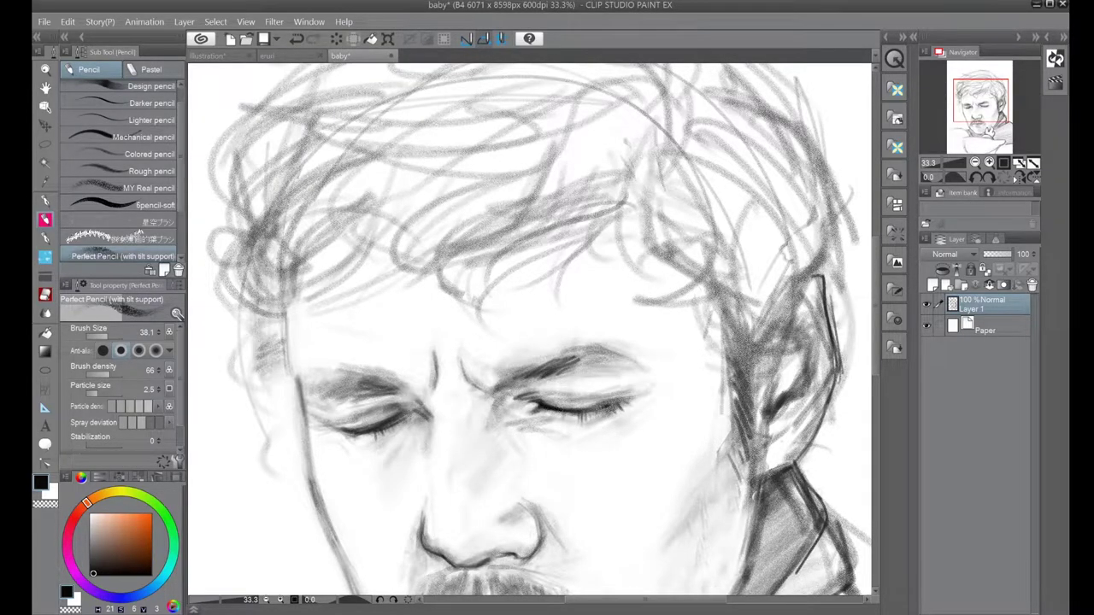
- Darken the lash line of the right closed eye and clean up its upper lid with the eraser
drag(584, 424, 612, 412)
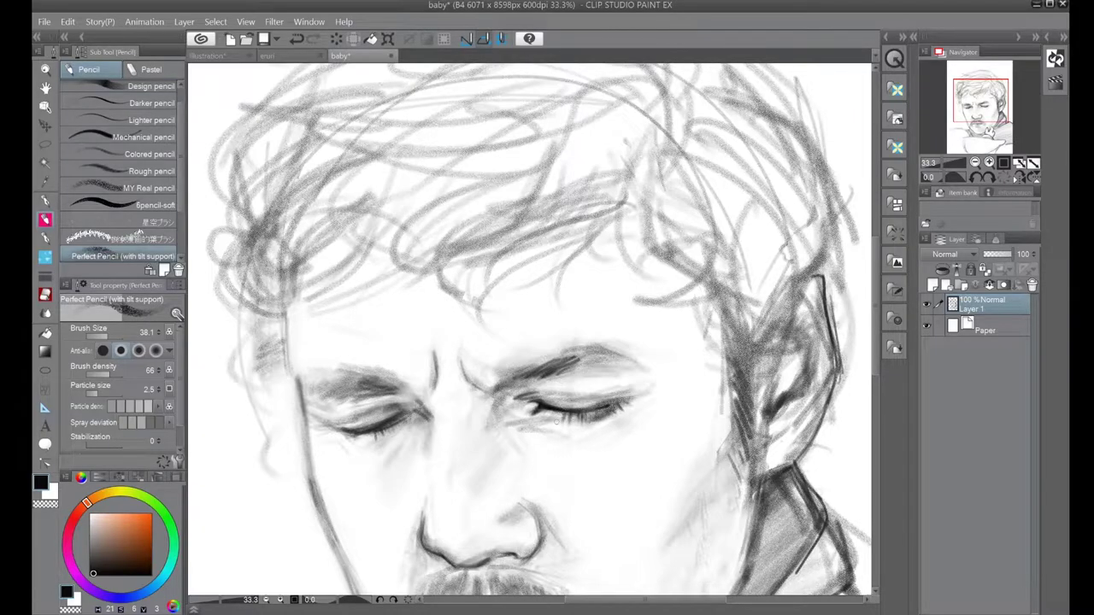
key(e)
drag(546, 397, 598, 384)
key(e)
key(p)
mouse_move(542, 406)
mouse_down()
mouse_move(627, 400)
mouse_move(570, 398)
mouse_up()
key(e)
key(p)
scroll(581, 317, down, 3)
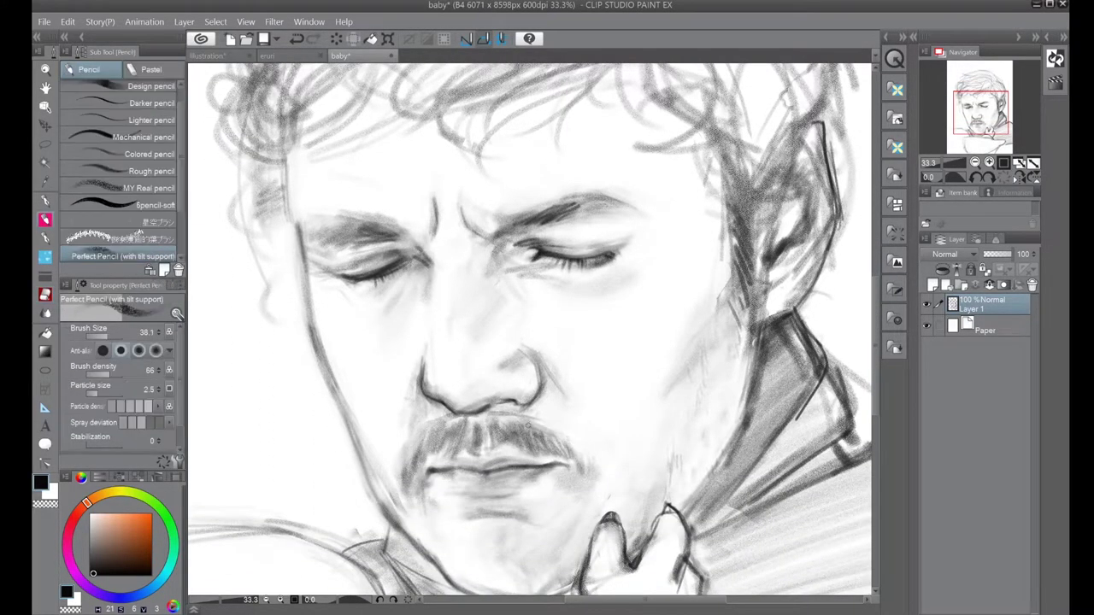
drag(458, 479, 525, 484)
key(ctrl+z)
key(ctrl+minus)
key(ctrl+minus)
key(ctrl+minus)
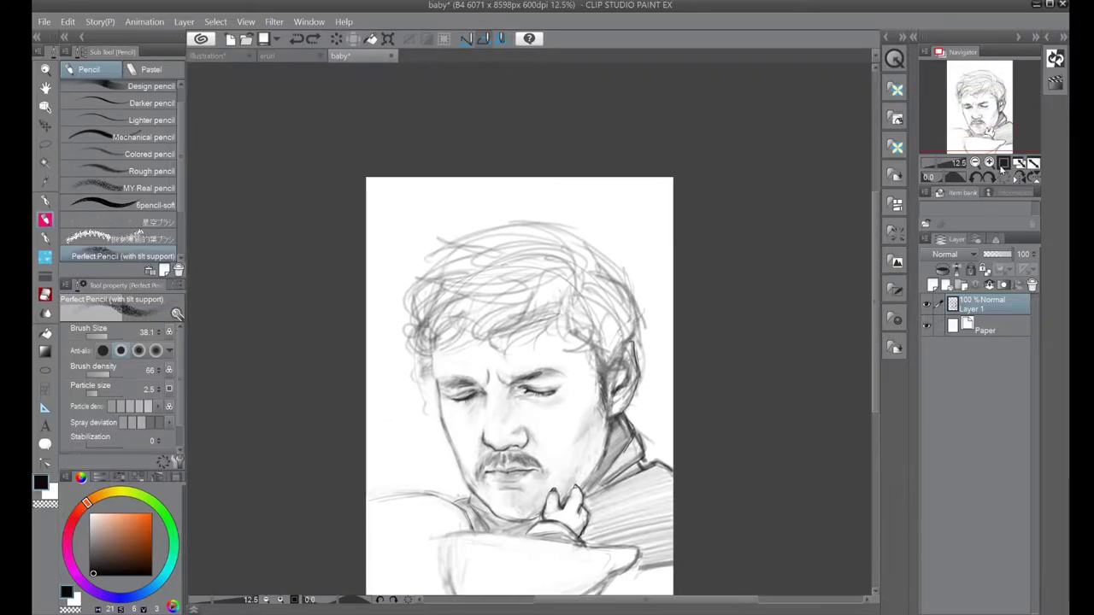
key(ctrl+plus)
key(ctrl+plus)
key(ctrl+z)
- Draw the hairline across the left forehead, tone the hair mass and darken the lower edge of the fringe
drag(376, 369, 495, 320)
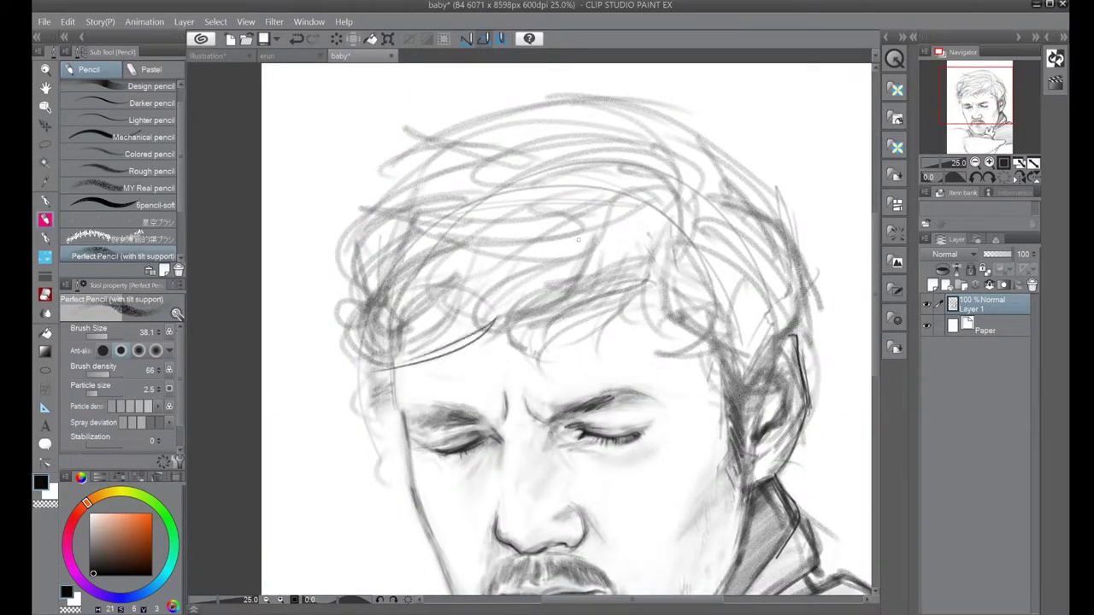
mouse_move(601, 304)
mouse_down()
mouse_move(521, 346)
mouse_move(632, 290)
mouse_move(445, 257)
mouse_move(418, 170)
mouse_move(734, 243)
mouse_move(701, 350)
mouse_move(641, 145)
mouse_move(381, 365)
mouse_move(367, 291)
mouse_move(703, 301)
mouse_up()
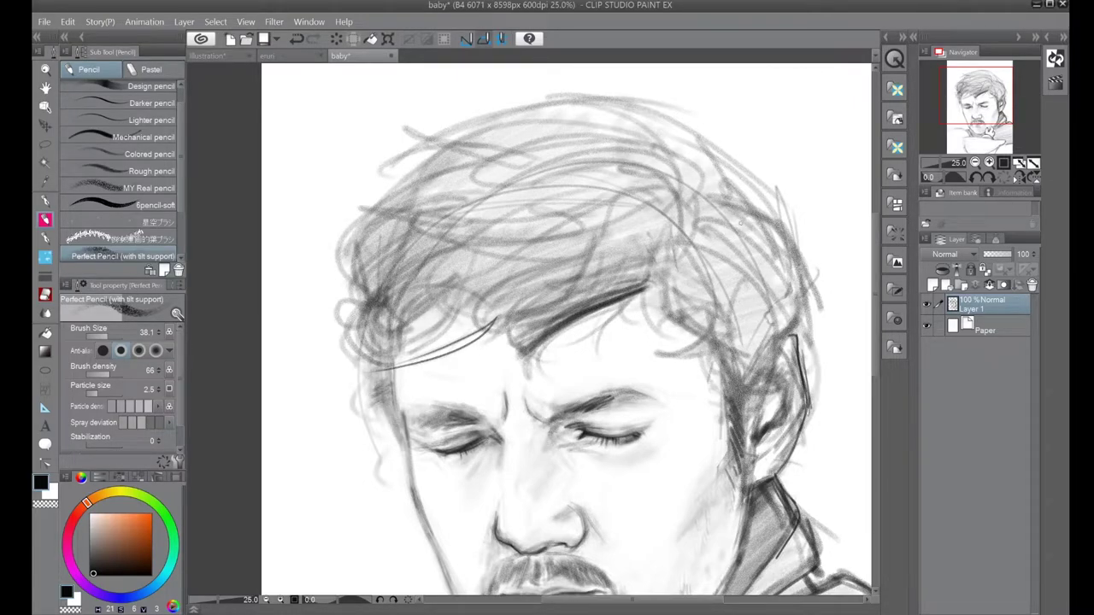
mouse_move(632, 282)
mouse_down()
mouse_move(504, 316)
mouse_move(478, 256)
mouse_move(666, 244)
mouse_move(512, 308)
mouse_move(530, 382)
mouse_up()
drag(380, 346, 517, 256)
mouse_move(640, 248)
mouse_down()
mouse_move(662, 295)
mouse_move(590, 329)
mouse_move(564, 359)
mouse_up()
- Add dark strands to the central fringe where it falls from the parting
key(e)
key(p)
drag(637, 297, 568, 370)
mouse_move(658, 239)
mouse_down()
mouse_move(679, 312)
mouse_move(658, 368)
mouse_up()
- Erase loose lines at the right temple, draw darker strands in front of the ear and lighten the nose tip
key(e)
drag(718, 341, 680, 388)
key(p)
drag(696, 321, 714, 406)
drag(745, 336, 699, 422)
key(e)
mouse_move(537, 536)
mouse_down()
mouse_move(504, 547)
mouse_move(517, 554)
mouse_up()
- Draw long flowing strands over the top of the head and down the right side from the parting
key(p)
mouse_move(658, 205)
mouse_down()
mouse_move(487, 256)
mouse_move(538, 273)
mouse_up()
drag(444, 223, 675, 171)
drag(358, 256, 541, 177)
mouse_move(461, 198)
mouse_down()
mouse_move(668, 128)
mouse_move(777, 215)
mouse_move(683, 363)
mouse_up()
mouse_move(675, 171)
mouse_down()
mouse_move(732, 238)
mouse_move(776, 358)
mouse_move(734, 427)
mouse_up()
drag(801, 278, 765, 376)
drag(675, 265, 722, 415)
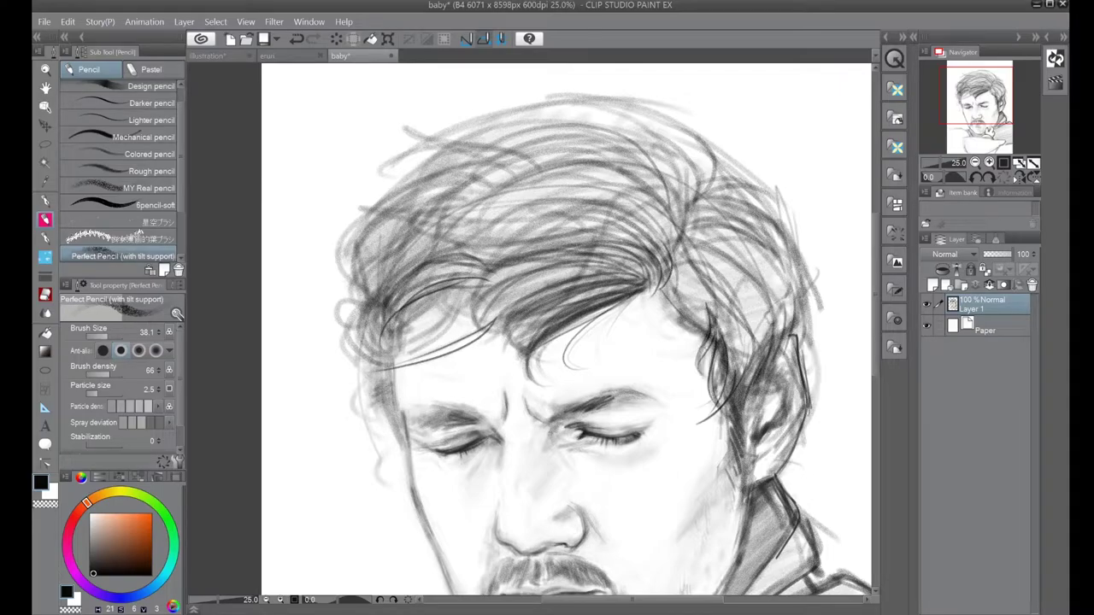
- Add strands between the parting and the ear, and erase the rough outline behind the head and ear
drag(735, 337, 707, 402)
drag(675, 282, 735, 376)
mouse_move(692, 248)
mouse_down()
mouse_move(752, 359)
mouse_move(769, 256)
mouse_up()
drag(765, 264, 760, 338)
drag(748, 175, 710, 188)
key(e)
mouse_move(735, 150)
mouse_down()
mouse_move(814, 228)
mouse_move(770, 184)
mouse_move(820, 298)
mouse_move(809, 250)
mouse_move(826, 381)
mouse_move(814, 417)
mouse_up()
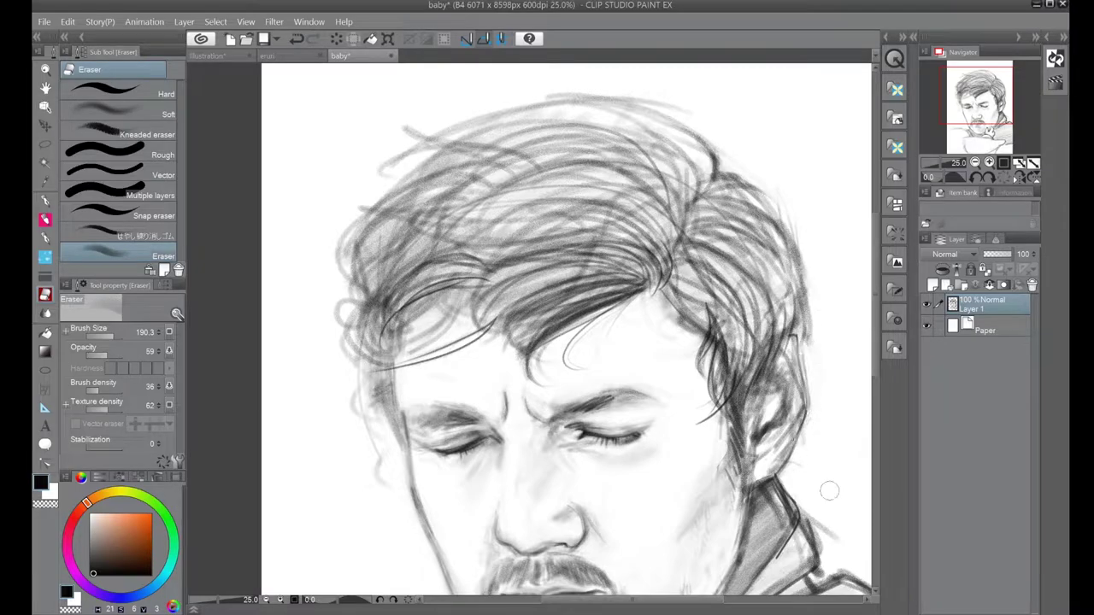
- Sweep dark strands from the parting across the fringe and down toward the left forehead
key(p)
mouse_move(568, 261)
mouse_down()
mouse_move(495, 342)
mouse_move(494, 364)
mouse_up()
drag(480, 284, 383, 381)
drag(557, 254, 464, 317)
mouse_move(522, 267)
mouse_down()
mouse_move(374, 374)
mouse_move(374, 355)
mouse_up()
drag(659, 233, 450, 267)
drag(653, 199, 473, 258)
drag(663, 177, 468, 273)
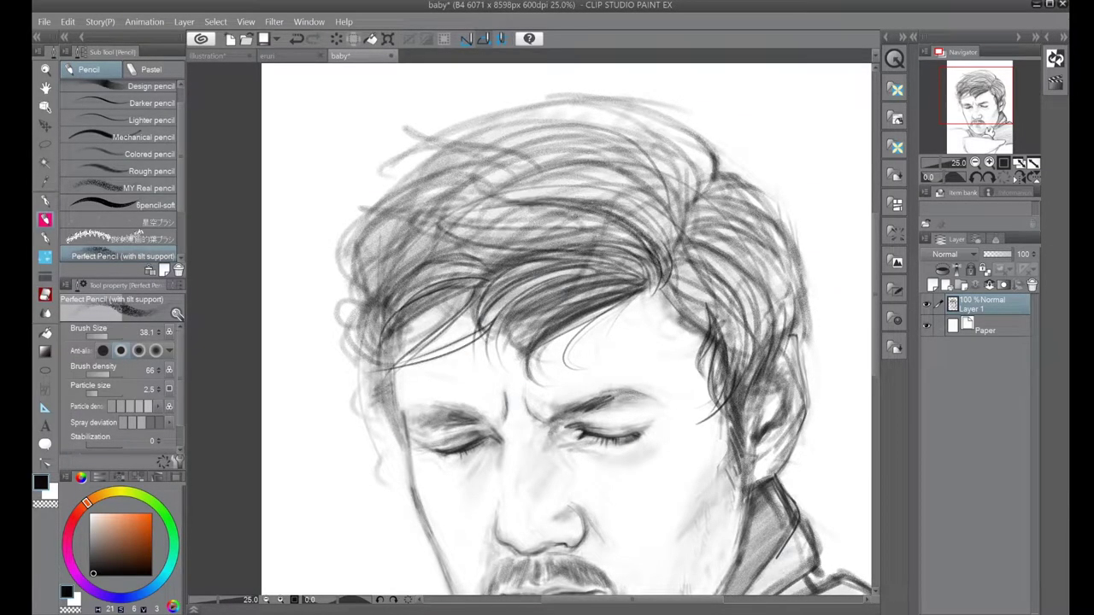
drag(659, 229, 432, 282)
drag(658, 209, 466, 291)
drag(654, 229, 622, 253)
- Outline the crown and draw curved strands sweeping over the top of the head to the left side
drag(651, 105, 687, 214)
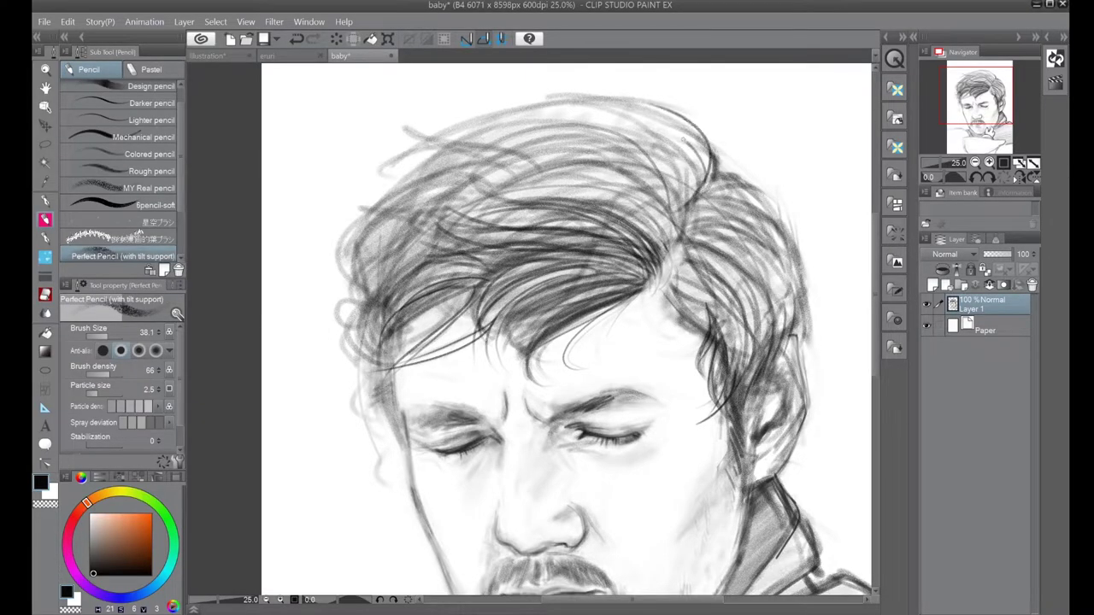
drag(459, 104, 706, 171)
drag(700, 119, 453, 188)
mouse_move(671, 163)
mouse_down()
mouse_move(449, 218)
mouse_move(341, 308)
mouse_up()
drag(440, 193, 336, 278)
drag(483, 166, 345, 229)
drag(528, 134, 381, 181)
drag(563, 124, 384, 188)
drag(632, 123, 475, 152)
drag(639, 130, 521, 149)
drag(436, 200, 361, 252)
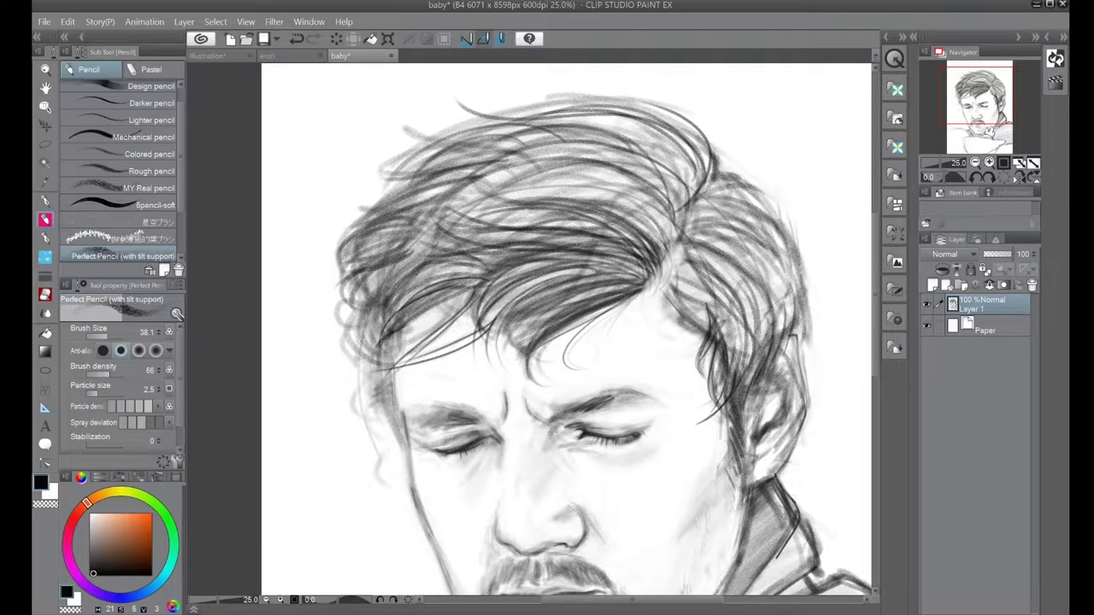
- Replace the loose curls at the left temple with dark, downward-sweeping hair strands
drag(398, 335, 383, 426)
drag(426, 292, 353, 401)
drag(439, 258, 345, 362)
key(e)
key(p)
mouse_move(401, 278)
mouse_down()
mouse_move(346, 355)
mouse_move(364, 354)
mouse_up()
drag(386, 314, 349, 373)
drag(484, 280, 383, 378)
key(e)
key(p)
drag(493, 271, 393, 398)
- Draw short dark strands from the base of the parting along the right temple to the top of the ear
mouse_move(697, 291)
mouse_down()
mouse_move(665, 337)
mouse_move(661, 369)
mouse_up()
mouse_move(735, 277)
mouse_down()
mouse_move(666, 333)
mouse_move(679, 298)
mouse_up()
drag(735, 293, 699, 343)
drag(672, 238, 660, 276)
drag(677, 214, 667, 262)
drag(697, 282, 665, 335)
drag(738, 316, 718, 399)
drag(783, 338, 769, 376)
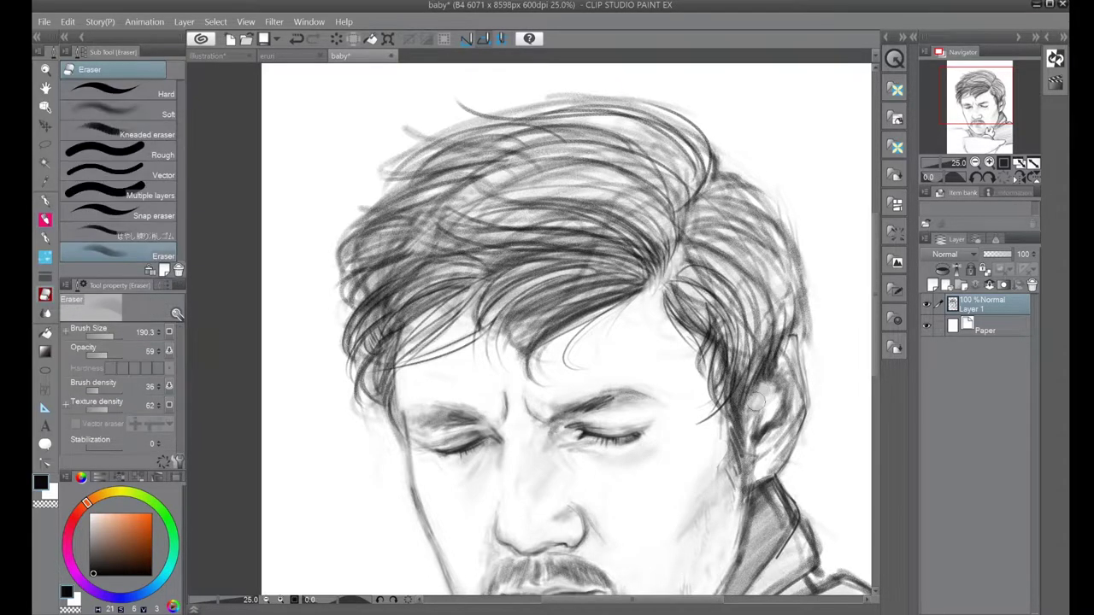
- Lighten the sideburn, the jaw shading beneath it and the hair overlapping the ear with the eraser
drag(737, 434, 701, 499)
drag(707, 491, 684, 523)
drag(733, 469, 694, 523)
mouse_move(784, 390)
mouse_down()
mouse_move(759, 431)
mouse_move(742, 405)
mouse_up()
drag(783, 357, 759, 387)
drag(778, 326, 772, 352)
drag(772, 362, 748, 413)
- Redraw the hair locks above the ear, darken the ear's interior and clean up its outer edge
key(e)
mouse_move(784, 336)
mouse_down()
mouse_move(736, 417)
mouse_move(742, 393)
mouse_up()
key(p)
drag(773, 309, 748, 390)
drag(758, 357, 734, 397)
key(e)
mouse_move(808, 330)
mouse_down()
mouse_move(784, 436)
mouse_move(788, 417)
mouse_up()
key(p)
mouse_move(747, 360)
mouse_down()
mouse_move(735, 408)
mouse_move(750, 386)
mouse_up()
drag(772, 299, 759, 381)
- Soften and lighten the hair between the parting and the back of the head with the eraser
key(e)
drag(769, 253, 718, 333)
drag(757, 232, 694, 305)
drag(766, 230, 689, 282)
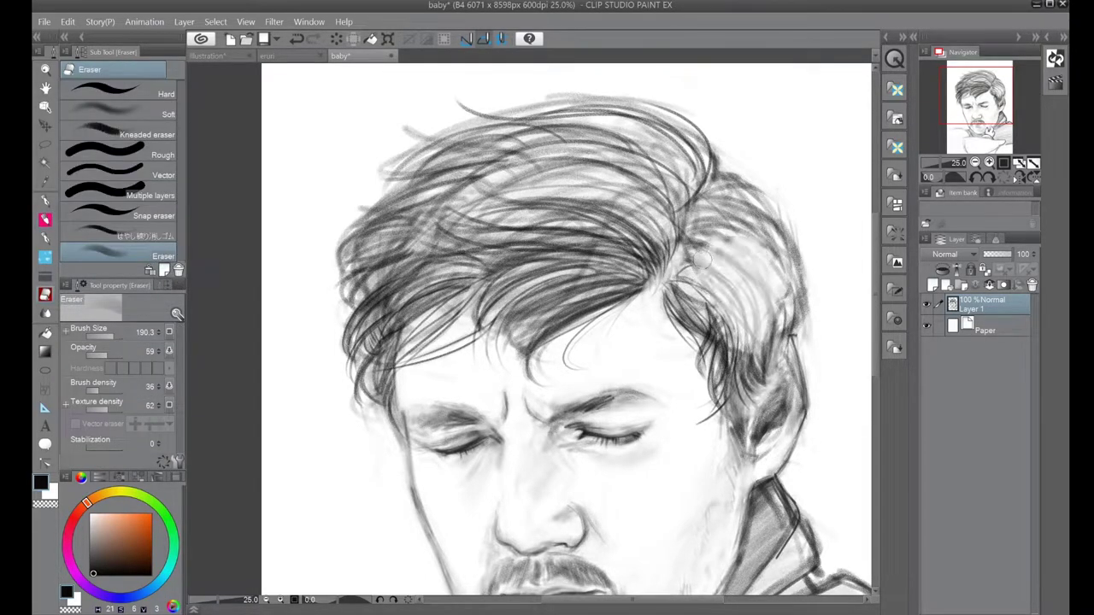
drag(747, 248, 688, 342)
- Redraw finer strands over the lightened hair on the right side of the parting
key(p)
drag(767, 279, 688, 344)
drag(776, 260, 687, 342)
mouse_move(773, 243)
mouse_down()
mouse_move(688, 295)
mouse_move(685, 264)
mouse_up()
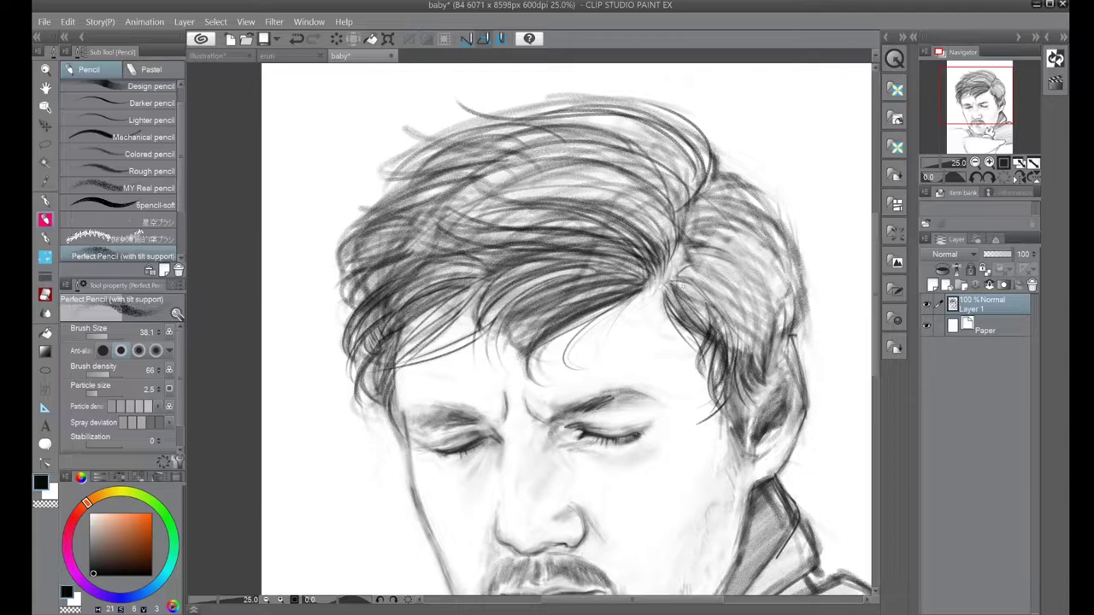
drag(767, 282, 679, 362)
drag(771, 253, 678, 310)
drag(791, 214, 694, 322)
- Darken the strands curving down the back of the head toward the ear and add one across the crown
drag(718, 186, 791, 316)
drag(769, 239, 800, 352)
drag(720, 212, 798, 354)
drag(690, 133, 565, 202)
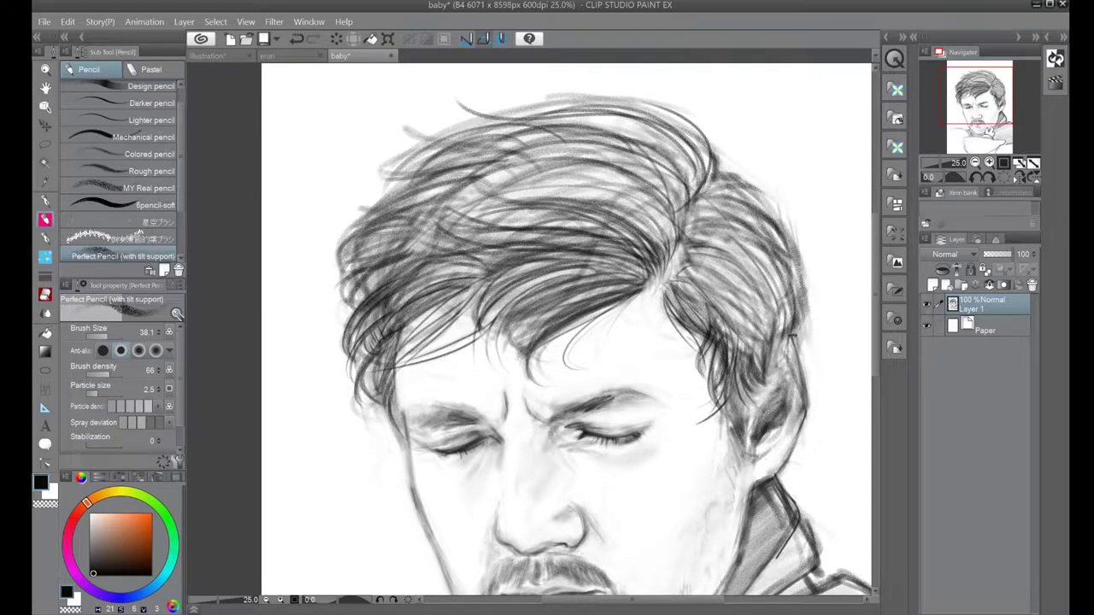
- Add pencil strands across the swept-over fringe and crown and along the back of the head
drag(676, 185, 456, 234)
drag(529, 198, 389, 248)
drag(603, 197, 418, 219)
drag(460, 215, 374, 275)
key(b)
mouse_move(656, 172)
mouse_down()
mouse_move(476, 222)
mouse_move(347, 280)
mouse_up()
key(p)
drag(492, 152, 420, 169)
mouse_move(537, 124)
mouse_down()
mouse_move(455, 128)
mouse_move(379, 203)
mouse_up()
drag(678, 97, 566, 138)
drag(677, 128, 781, 205)
drag(745, 184, 789, 246)
drag(608, 163, 460, 198)
drag(663, 237, 533, 258)
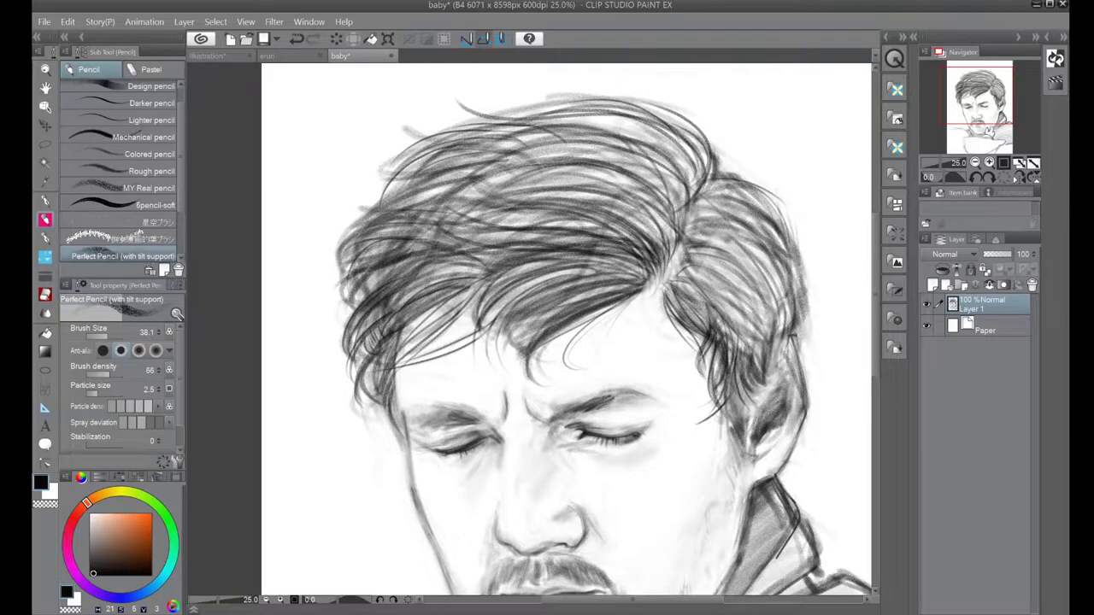
- Darken the hair between the parting and the fringe with layered strands, and reinforce the strands behind the parting
drag(636, 212, 487, 248)
drag(564, 209, 454, 224)
drag(681, 204, 599, 253)
mouse_move(520, 166)
mouse_down()
mouse_move(415, 209)
mouse_move(402, 253)
mouse_up()
drag(528, 227, 389, 303)
drag(683, 125, 501, 167)
drag(675, 248, 772, 352)
drag(702, 255, 788, 381)
drag(722, 207, 780, 299)
drag(702, 152, 642, 202)
drag(663, 202, 511, 302)
drag(637, 181, 463, 253)
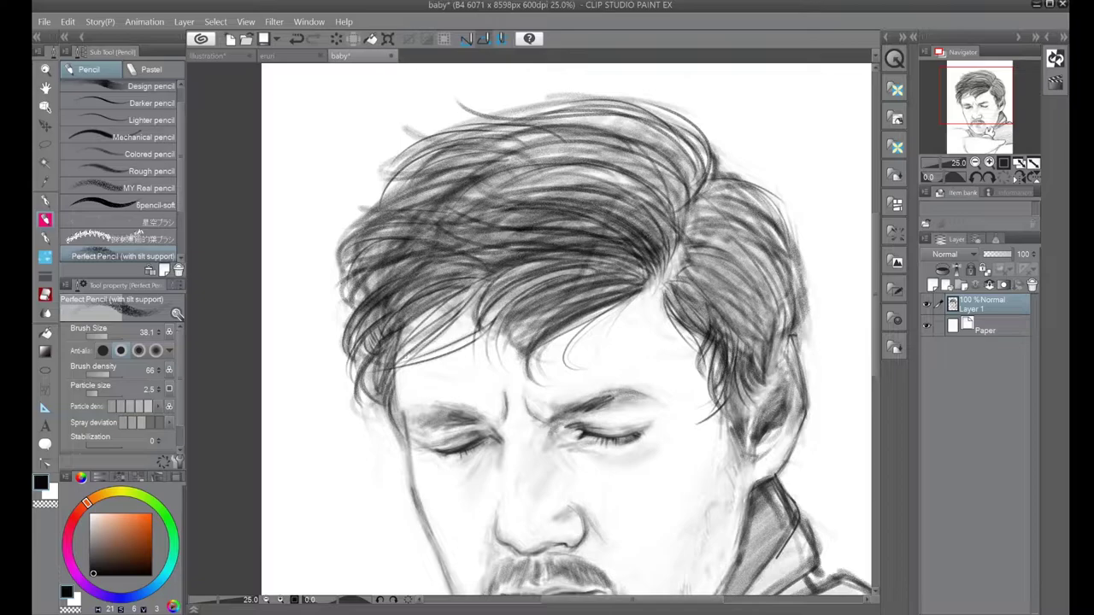
- Darken the loose hair locks falling over the temple in front of the ear
drag(678, 347, 723, 369)
drag(666, 310, 728, 386)
drag(676, 332, 735, 403)
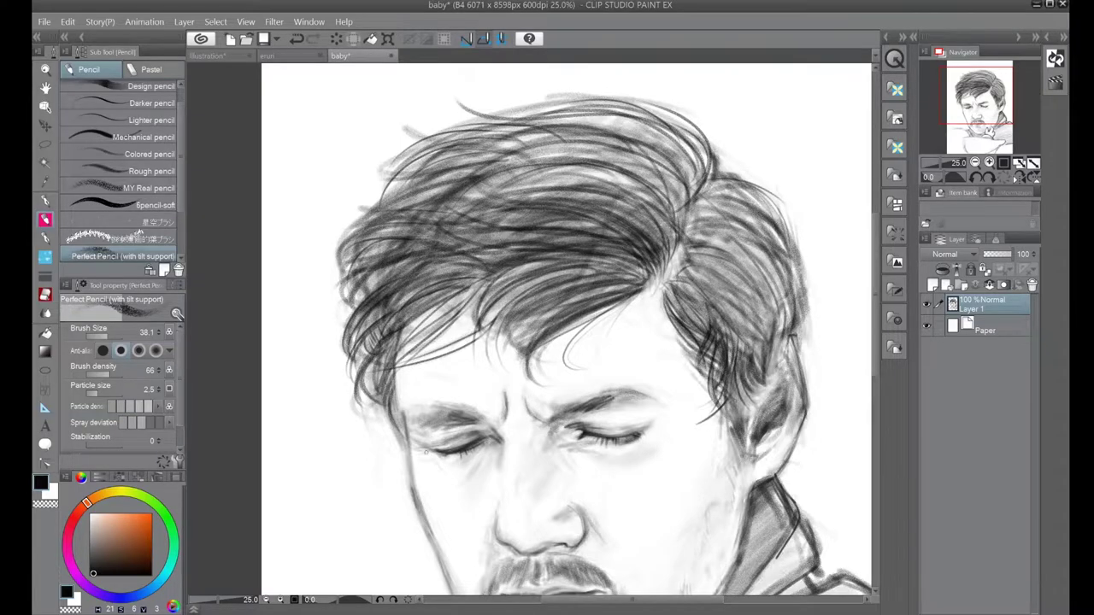
- Shade the inner eye corner beside the nose bridge, the area under the eye and the brow above it
drag(525, 412, 554, 455)
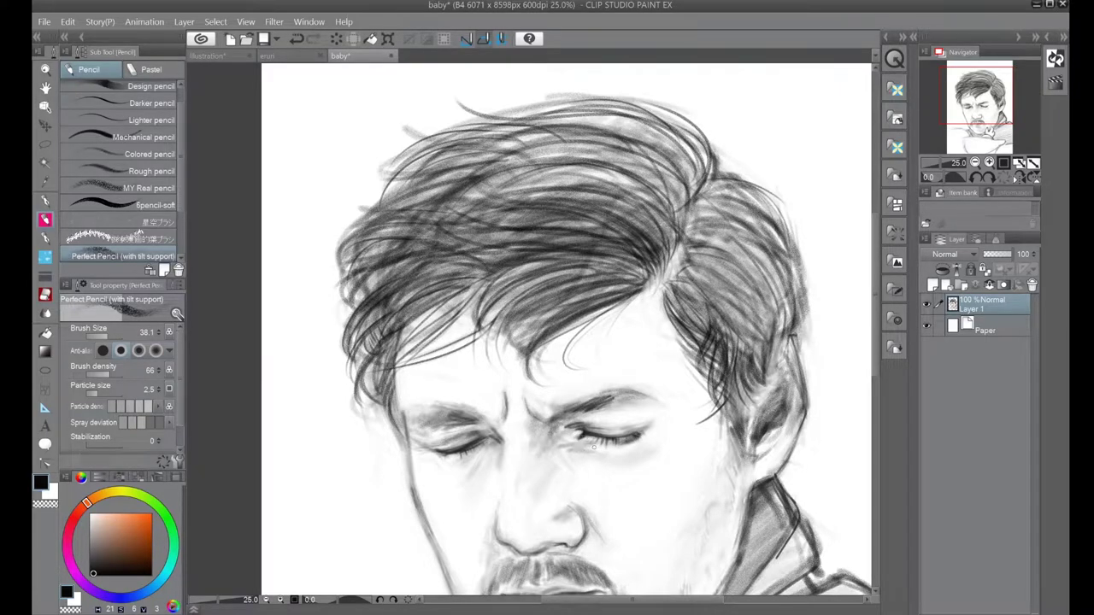
drag(466, 461, 450, 518)
key(ctrl+z)
drag(564, 451, 629, 482)
drag(588, 385, 650, 398)
- Refine the moustache corner, the fold beside the nostril and the side of the nose with pencil and eraser
click(980, 109)
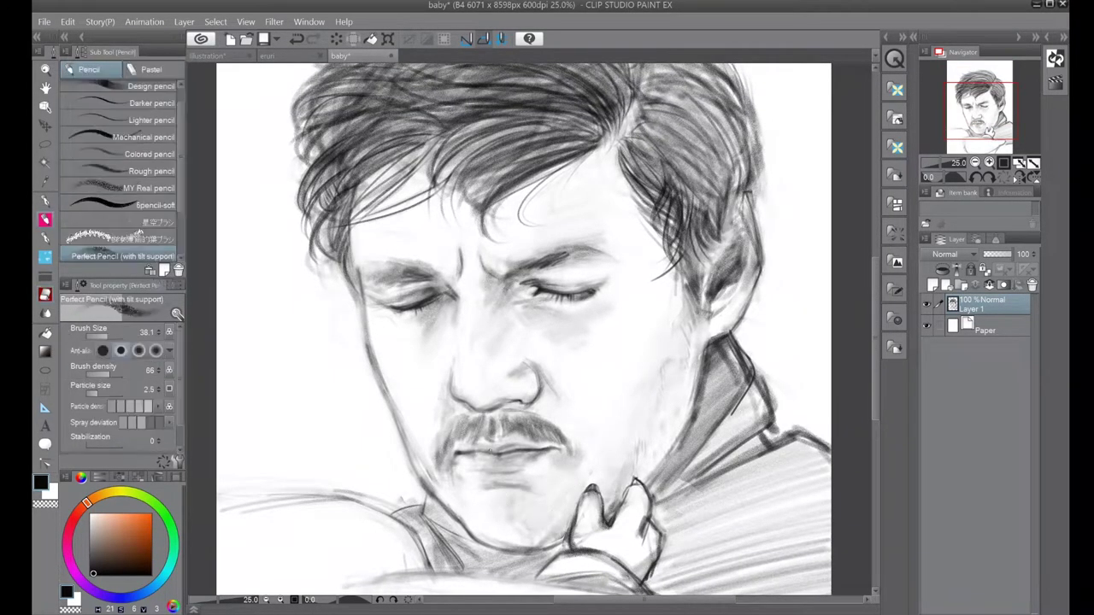
drag(548, 434, 581, 462)
drag(540, 370, 564, 395)
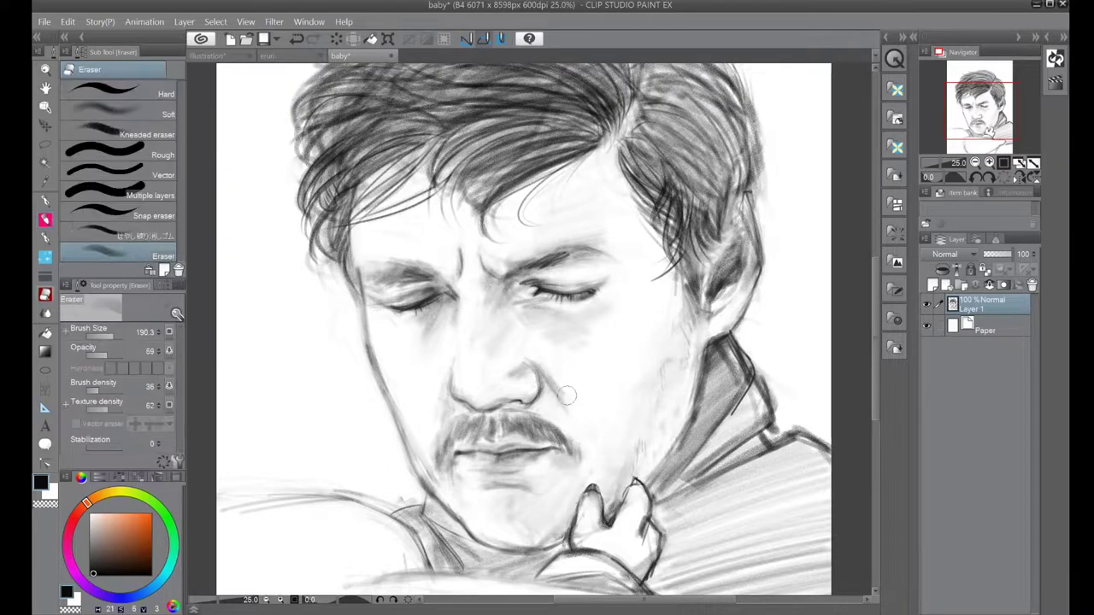
mouse_move(469, 378)
mouse_down()
mouse_move(510, 346)
mouse_move(480, 324)
mouse_up()
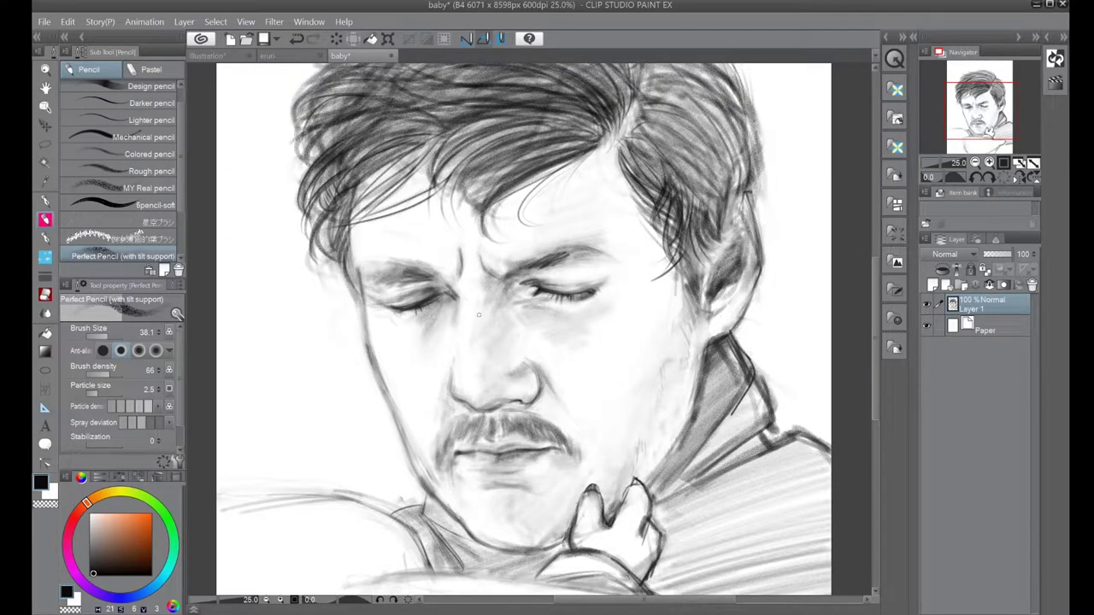
- View the whole portrait and save the drawing
key(ctrl+minus)
key(ctrl+minus)
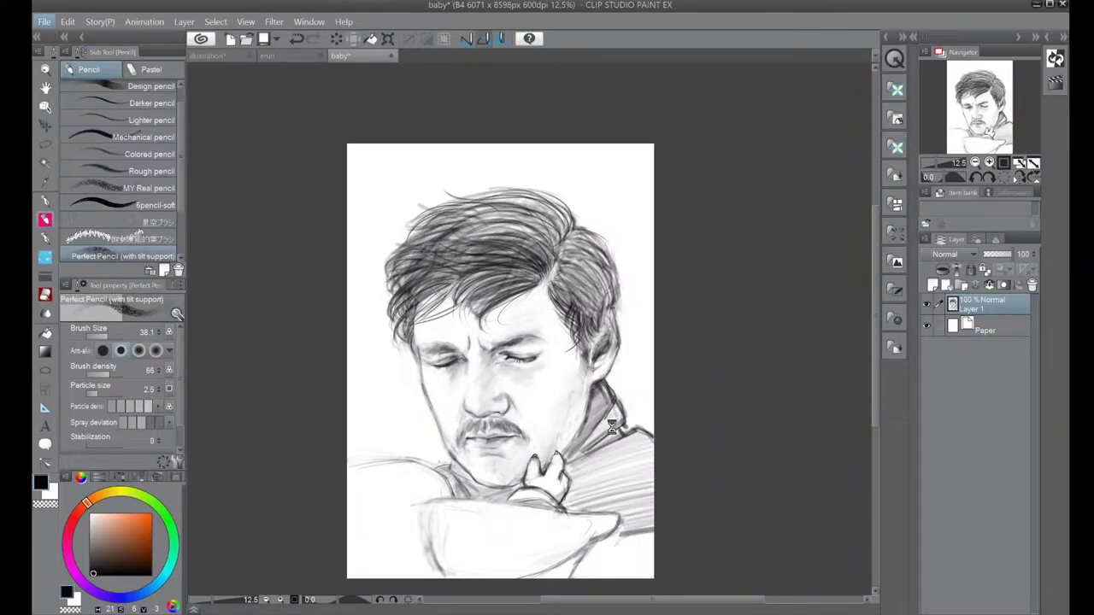
key(ctrl+s)
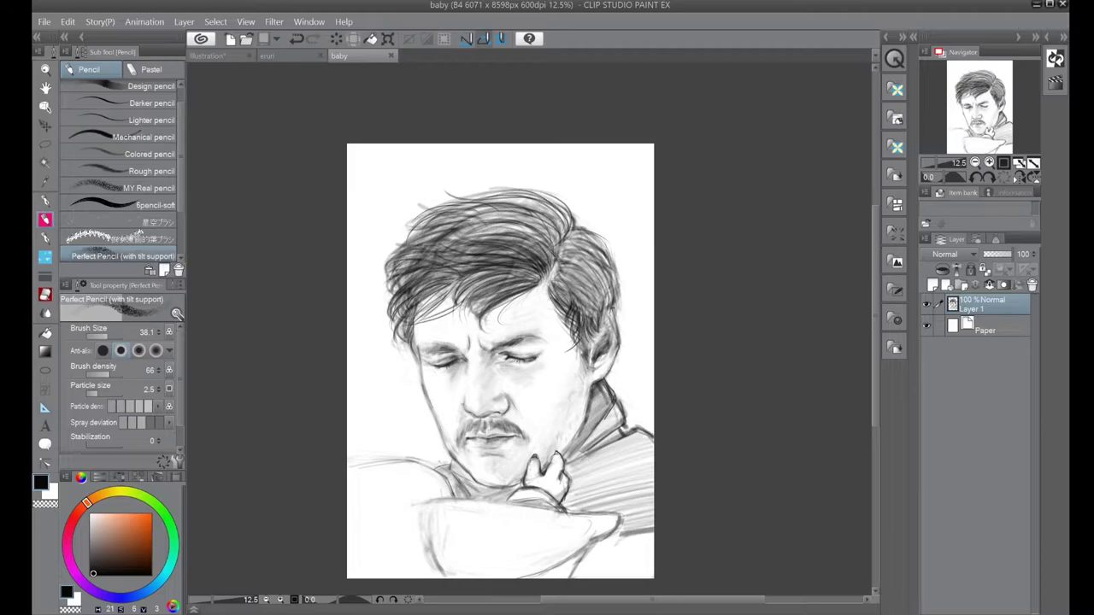
- Enlarge the pencil to 73.7 and darken the inside of the jacket collar and the shadow below it
drag(571, 459, 612, 434)
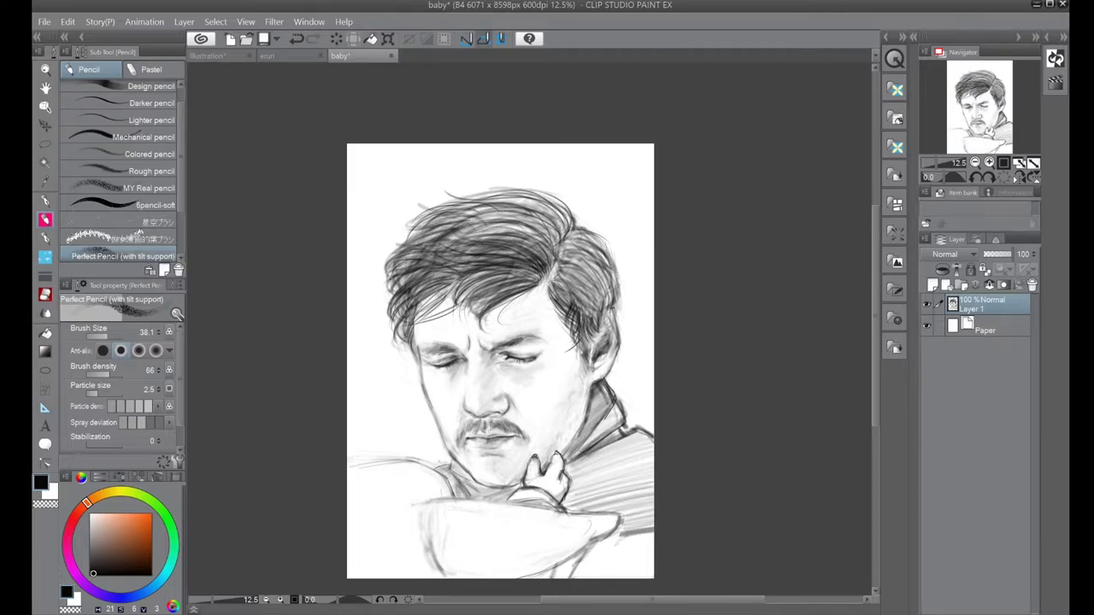
key(bracketright)
mouse_move(590, 385)
mouse_down()
mouse_move(602, 397)
mouse_move(577, 452)
mouse_up()
mouse_move(611, 401)
mouse_down()
mouse_move(577, 457)
mouse_move(598, 504)
mouse_up()
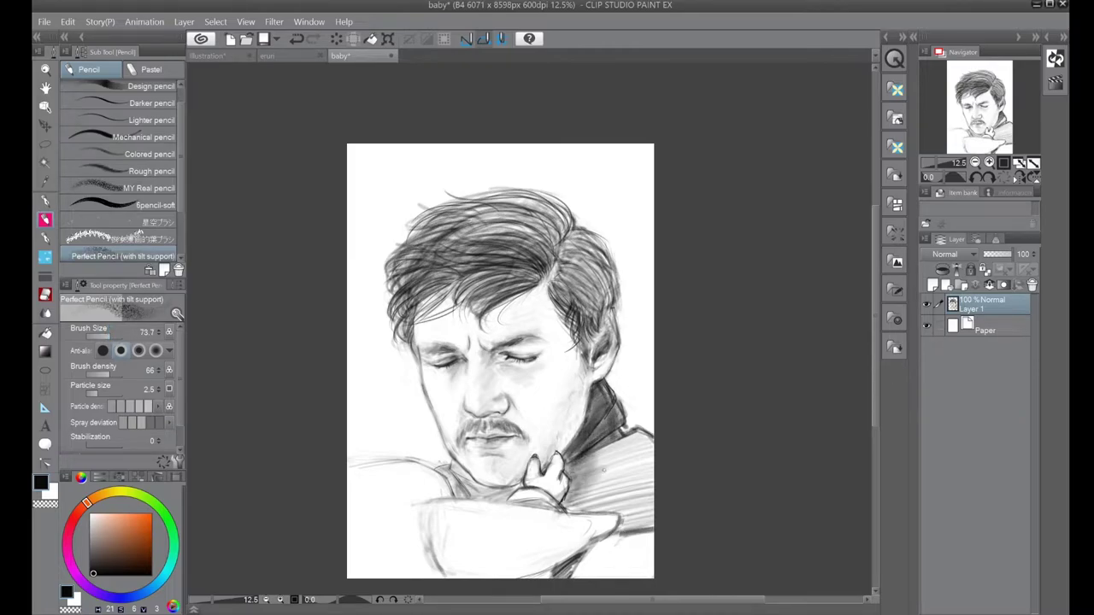
- Shade the jacket's shoulder and sleeve and fill the collar shadow beneath the chin
drag(598, 465, 645, 526)
mouse_move(590, 440)
mouse_down()
mouse_move(637, 513)
mouse_move(645, 470)
mouse_up()
mouse_move(651, 514)
mouse_down()
mouse_move(639, 529)
mouse_move(658, 547)
mouse_up()
mouse_move(589, 572)
mouse_down()
mouse_move(645, 560)
mouse_move(650, 543)
mouse_move(555, 568)
mouse_move(653, 554)
mouse_up()
mouse_move(437, 465)
mouse_down()
mouse_move(468, 500)
mouse_move(509, 501)
mouse_move(463, 475)
mouse_up()
- Create a new layer beneath the line art and lay soft shading on the cheek and chin with a 247.2 pencil
key(ctrl+shift+n)
key(bracketright)
key(bracketright)
key(bracketright)
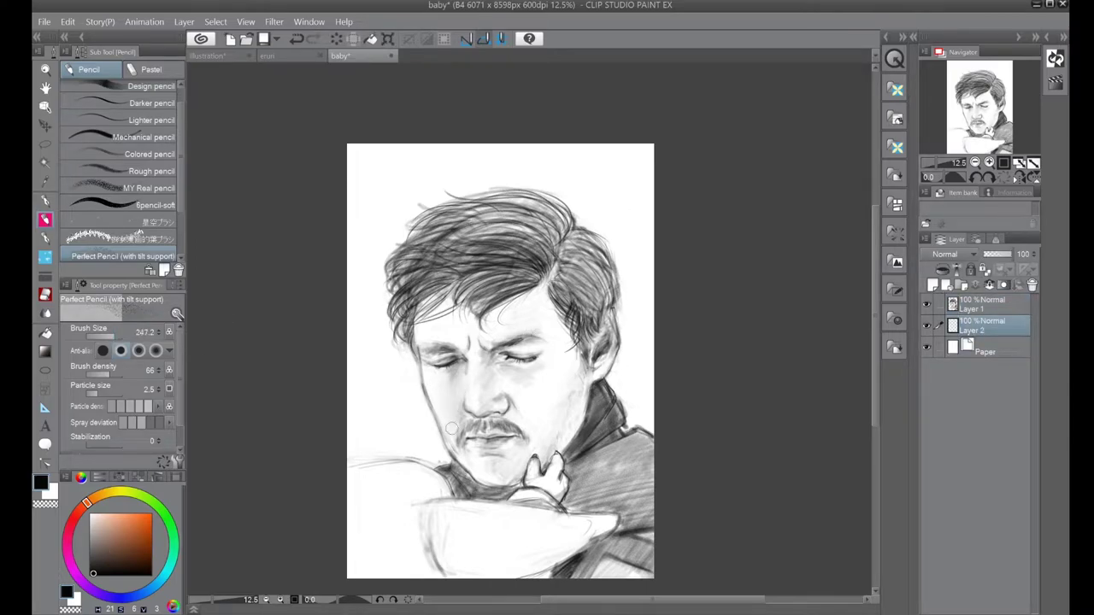
key(ctrl+z)
mouse_move(581, 362)
mouse_down()
mouse_move(522, 317)
mouse_move(565, 376)
mouse_up()
drag(493, 459, 511, 471)
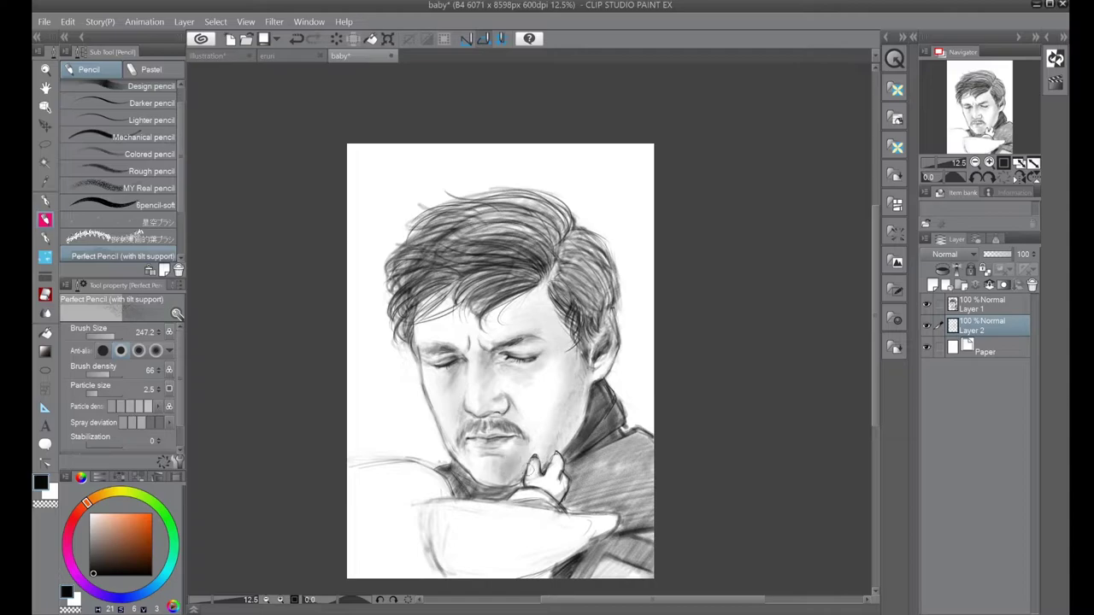
drag(517, 393, 577, 379)
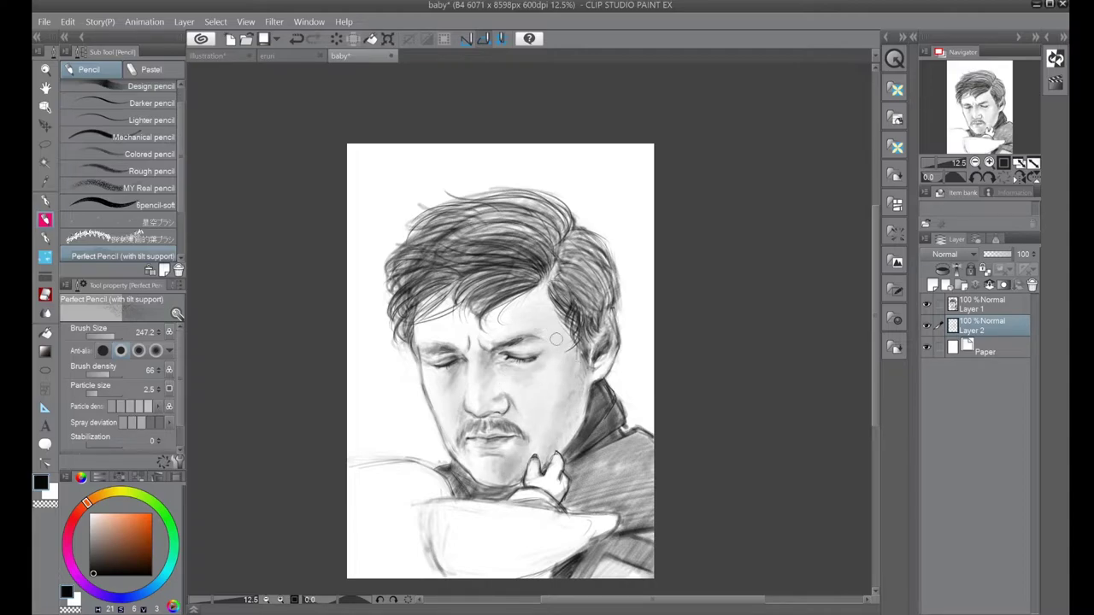
- Build up soft shading on the forehead, eye area, nose, cheek and around the mouth
drag(552, 339, 502, 289)
mouse_move(476, 359)
mouse_down()
mouse_move(451, 378)
mouse_move(539, 363)
mouse_move(475, 392)
mouse_move(476, 408)
mouse_move(500, 410)
mouse_move(514, 367)
mouse_move(507, 461)
mouse_move(546, 437)
mouse_up()
mouse_move(459, 452)
mouse_down()
mouse_move(470, 438)
mouse_move(512, 444)
mouse_up()
mouse_move(455, 323)
mouse_down()
mouse_move(550, 358)
mouse_move(536, 364)
mouse_move(564, 352)
mouse_up()
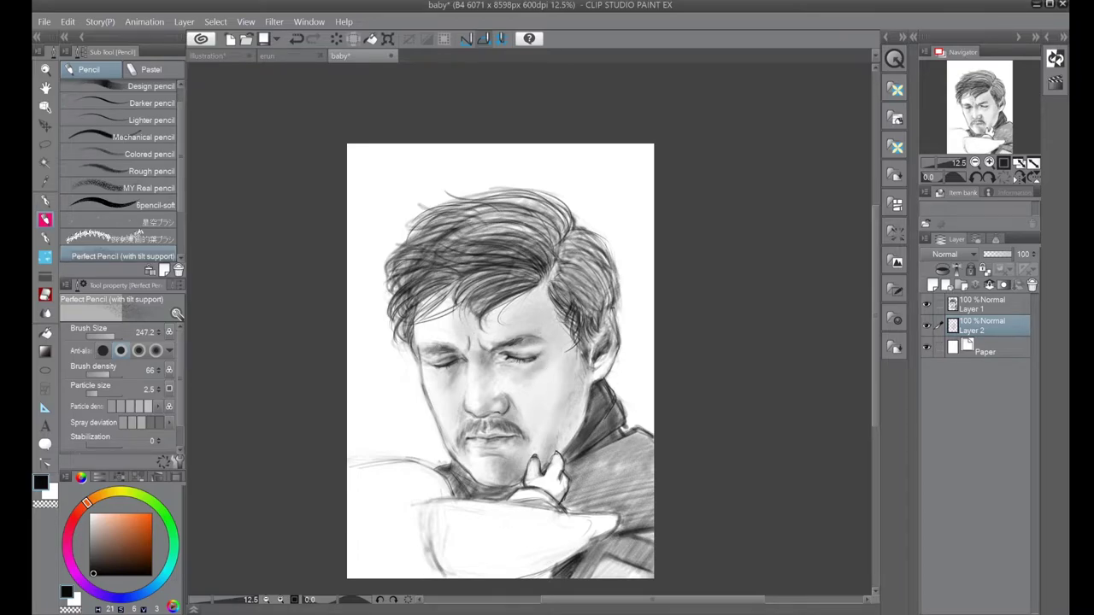
- Shade the creature's head and large ear in the foreground, and deepen the shadows across the man's face
mouse_move(555, 561)
mouse_down()
mouse_move(507, 549)
mouse_move(532, 537)
mouse_move(494, 562)
mouse_move(527, 571)
mouse_move(443, 573)
mouse_move(475, 579)
mouse_move(453, 582)
mouse_move(425, 545)
mouse_move(449, 554)
mouse_move(367, 562)
mouse_move(372, 551)
mouse_move(366, 572)
mouse_move(443, 543)
mouse_move(446, 522)
mouse_move(507, 545)
mouse_move(542, 516)
mouse_move(456, 567)
mouse_move(522, 590)
mouse_move(499, 540)
mouse_move(527, 526)
mouse_move(480, 546)
mouse_move(487, 577)
mouse_move(452, 534)
mouse_move(443, 491)
mouse_move(427, 503)
mouse_move(431, 518)
mouse_move(377, 496)
mouse_move(437, 492)
mouse_move(516, 509)
mouse_move(580, 466)
mouse_move(658, 529)
mouse_up()
mouse_move(478, 502)
mouse_down()
mouse_move(482, 485)
mouse_move(523, 494)
mouse_move(549, 453)
mouse_up()
mouse_move(508, 364)
mouse_down()
mouse_move(494, 376)
mouse_move(504, 389)
mouse_move(494, 405)
mouse_move(523, 436)
mouse_up()
mouse_move(512, 384)
mouse_down()
mouse_move(538, 401)
mouse_move(576, 372)
mouse_move(530, 415)
mouse_up()
mouse_move(564, 370)
mouse_down()
mouse_move(581, 376)
mouse_move(566, 417)
mouse_move(546, 309)
mouse_move(566, 408)
mouse_move(536, 511)
mouse_up()
mouse_move(479, 453)
mouse_down()
mouse_move(513, 474)
mouse_move(530, 461)
mouse_move(532, 399)
mouse_up()
mouse_move(550, 308)
mouse_down()
mouse_move(440, 376)
mouse_move(463, 401)
mouse_move(459, 427)
mouse_move(487, 428)
mouse_move(466, 419)
mouse_move(471, 437)
mouse_up()
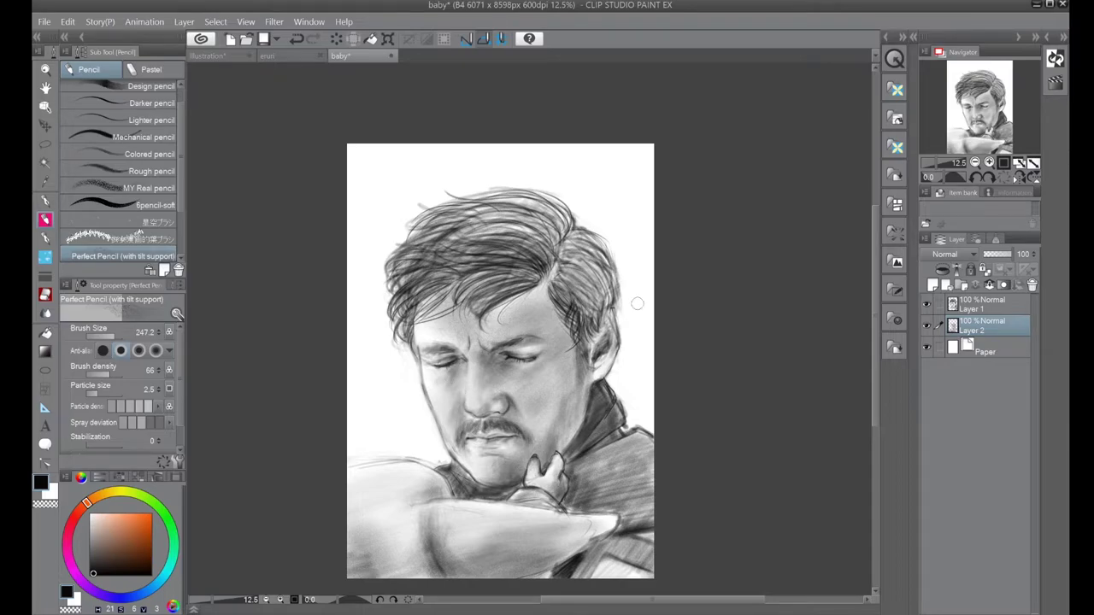
- Lower the shading layer's opacity to 71%, with a new layer beneath it, and merge the shading with the line art
click(961, 306)
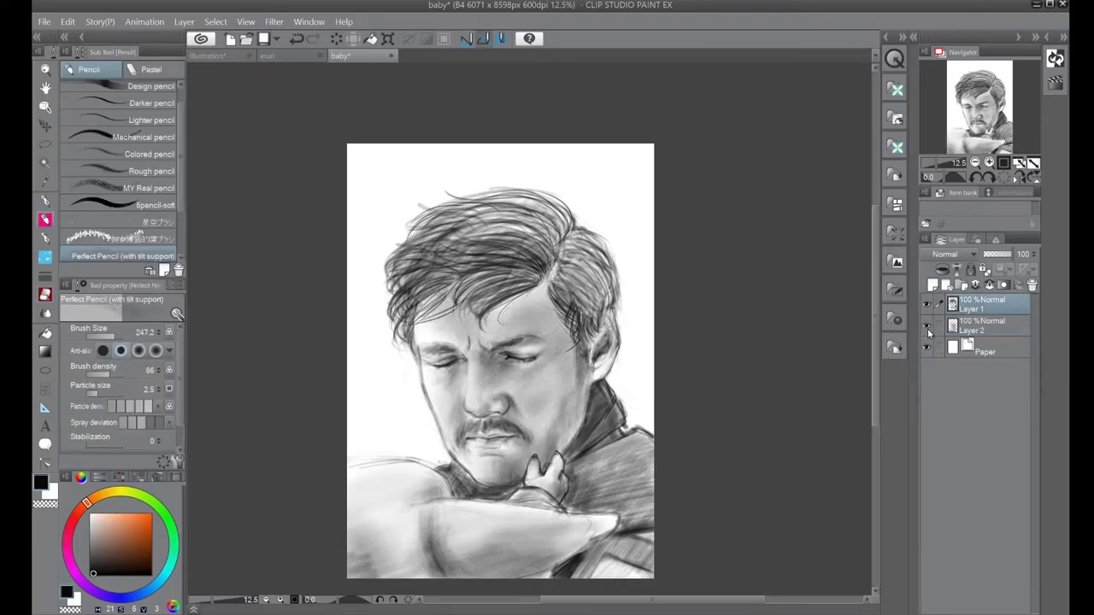
click(970, 326)
key(e)
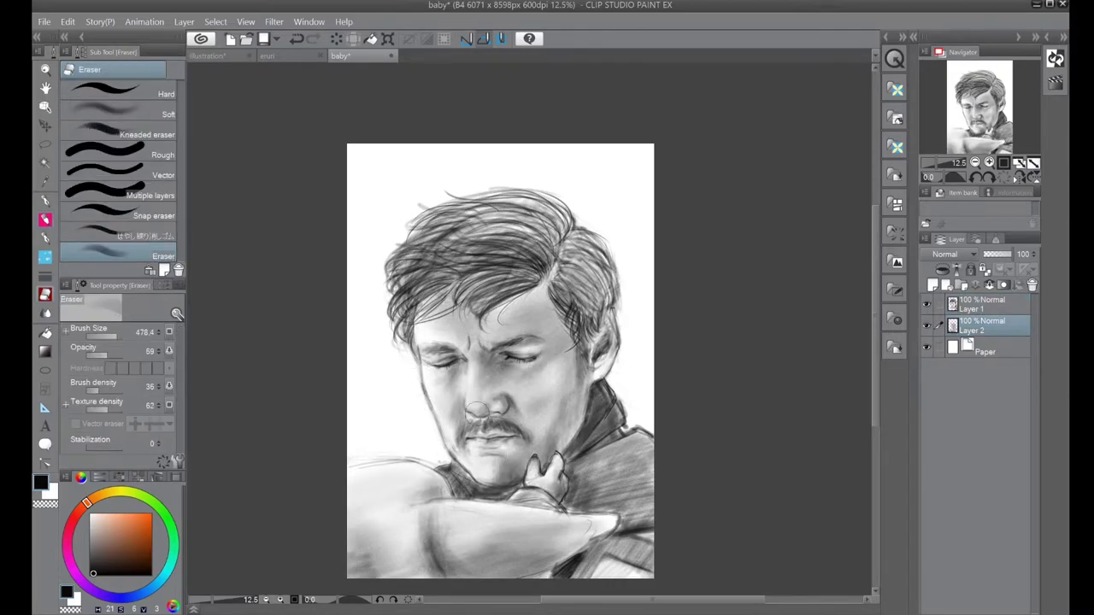
ctrl+shift+click(542, 373)
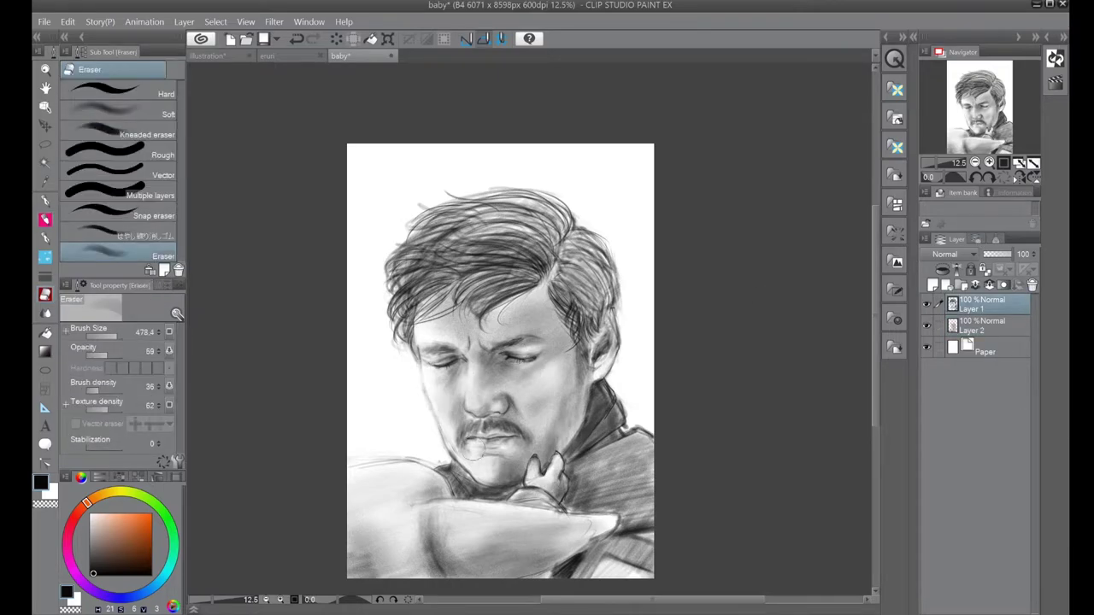
key(p)
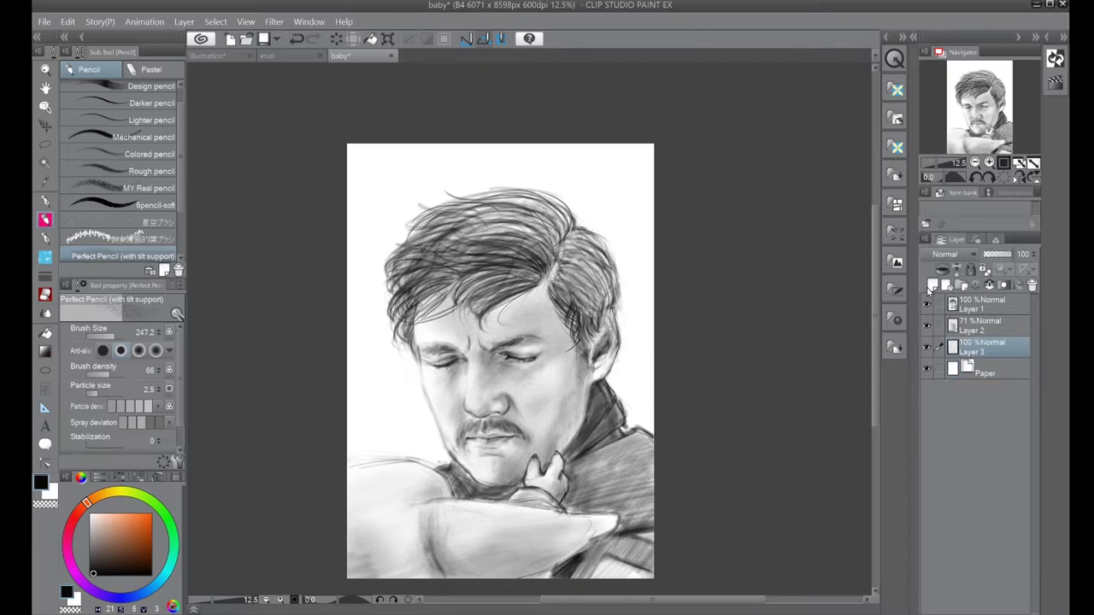
click(983, 326)
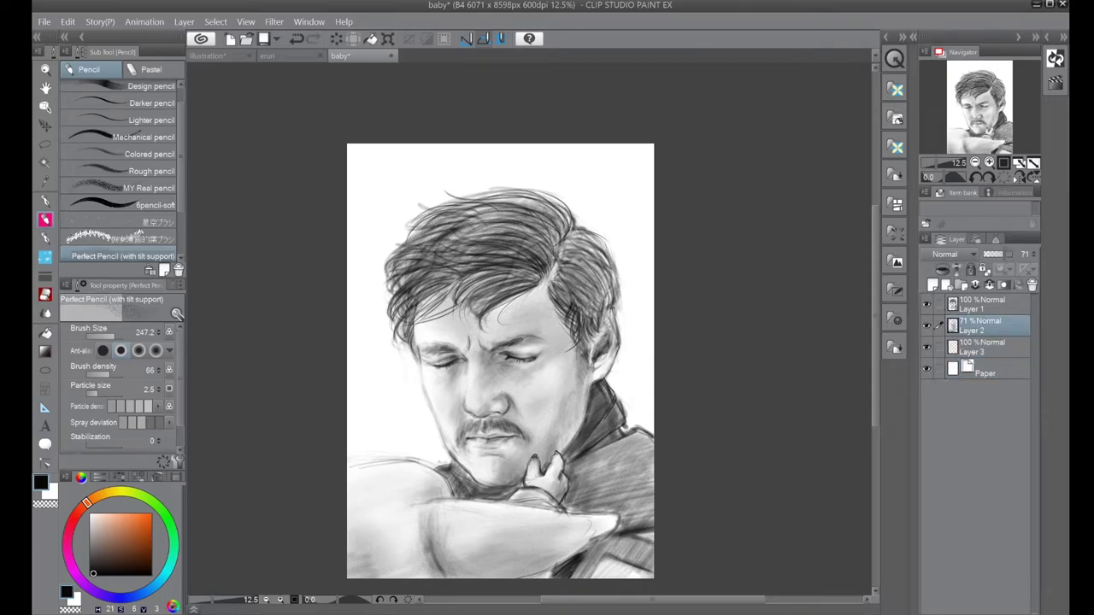
key(ctrl+e)
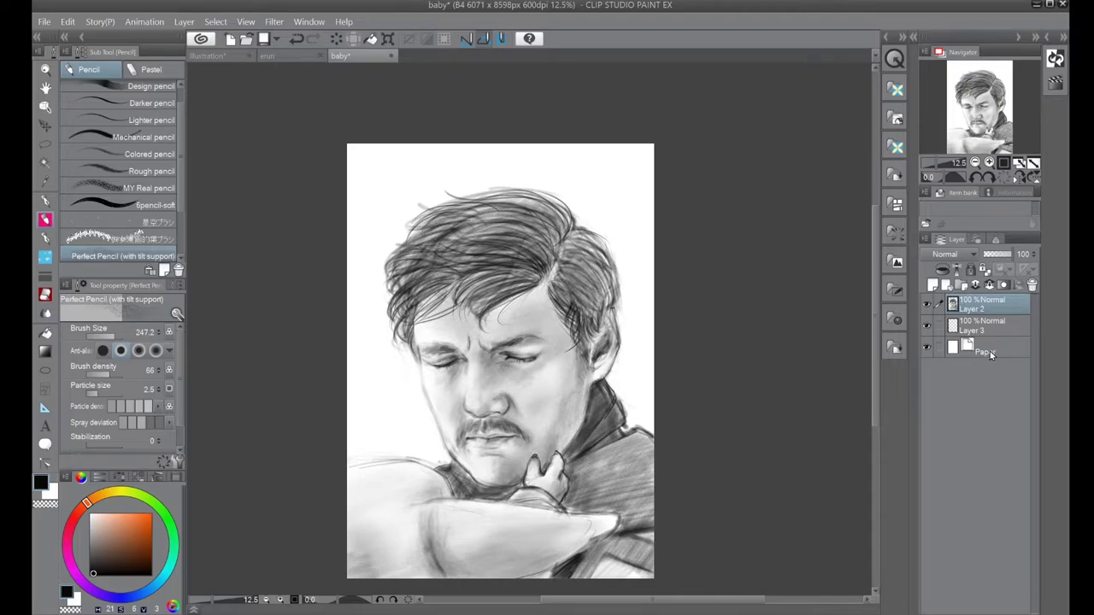
- Reduce the pencil to 42.5 and work finer shading into the cheek, jaw and lower face
scroll(530, 333, up, 4)
scroll(530, 334, down, 1)
drag(700, 274, 469, 478)
drag(513, 224, 466, 334)
mouse_move(547, 237)
mouse_down()
mouse_move(461, 372)
mouse_move(483, 411)
mouse_up()
drag(547, 333, 483, 402)
drag(555, 384, 491, 470)
mouse_move(466, 320)
mouse_down()
mouse_move(436, 389)
mouse_move(435, 483)
mouse_up()
drag(385, 427, 530, 116)
drag(551, 397, 532, 428)
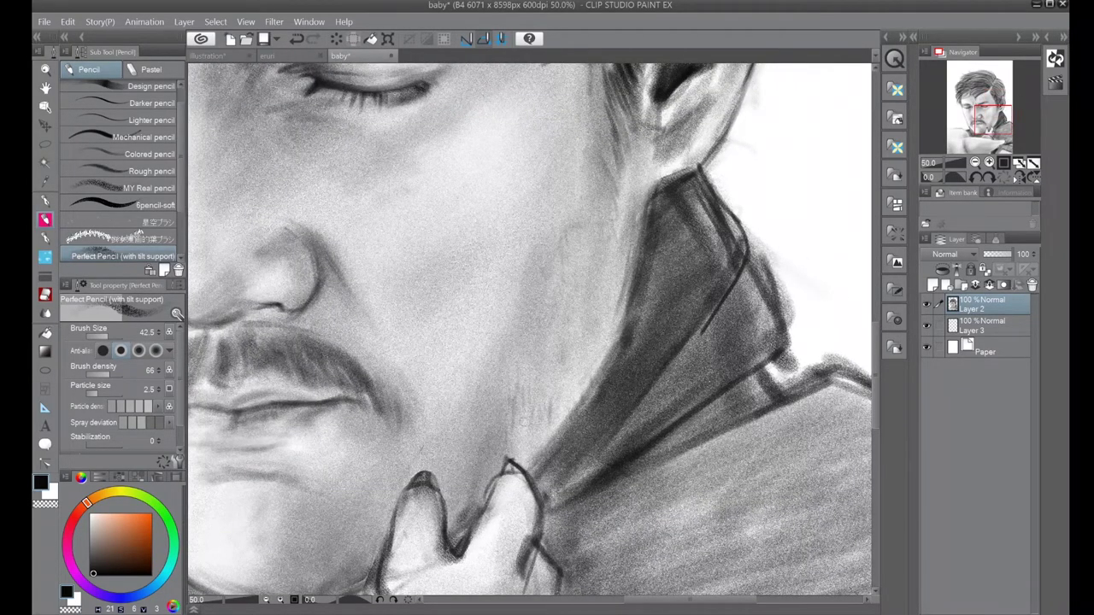
- Draw stubble strokes down the side of the cheek and add hairs to the end of the moustache
drag(605, 269, 593, 317)
drag(589, 246, 581, 408)
drag(557, 336, 547, 448)
drag(357, 362, 376, 383)
mouse_move(342, 344)
mouse_down()
mouse_move(391, 402)
mouse_move(403, 439)
mouse_up()
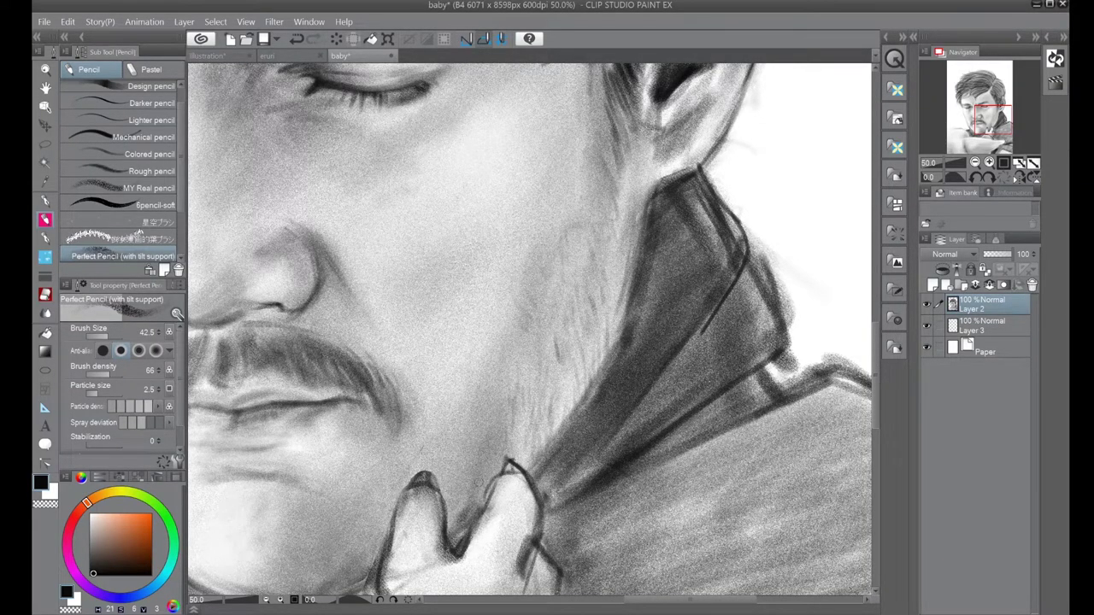
- Add short beard strokes along the jawline beside the collar and down toward the creature's fingers
drag(538, 456, 527, 475)
drag(574, 390, 554, 435)
drag(588, 366, 573, 401)
drag(593, 347, 569, 390)
drag(564, 378, 560, 435)
drag(571, 381, 532, 467)
drag(540, 374, 535, 429)
drag(513, 379, 468, 487)
drag(624, 245, 612, 340)
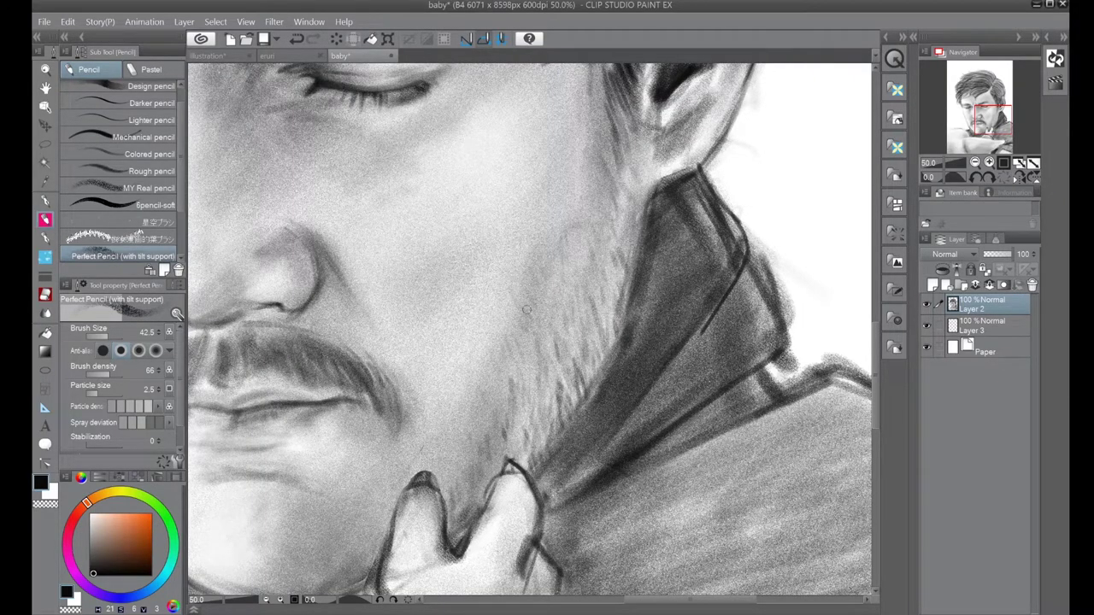
- Shade the creature's two raised fingers and soften their outlines, alternating pencil and eraser
key(e)
key(p)
drag(505, 479, 472, 560)
drag(427, 483, 389, 511)
key(e)
key(p)
key(e)
- Clean up the base of the collar and darken the fold and lower edge where it meets the jacket
mouse_move(524, 486)
mouse_down()
mouse_move(540, 578)
mouse_move(538, 564)
mouse_move(612, 468)
mouse_up()
key(p)
drag(564, 499, 717, 359)
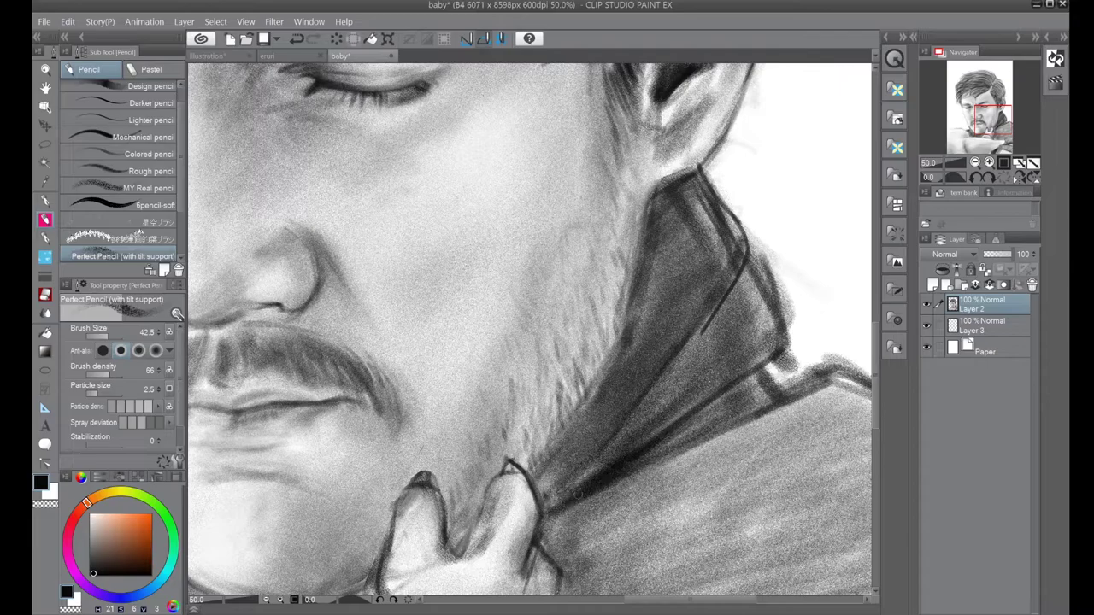
drag(546, 529, 658, 458)
drag(533, 499, 694, 362)
- Erase stray lines along the outer edge of the collar and shoulder
key(ctrl+minus)
key(e)
drag(773, 226, 799, 385)
- Darken the moustache with individual hair strokes and undo the last stroke
key(p)
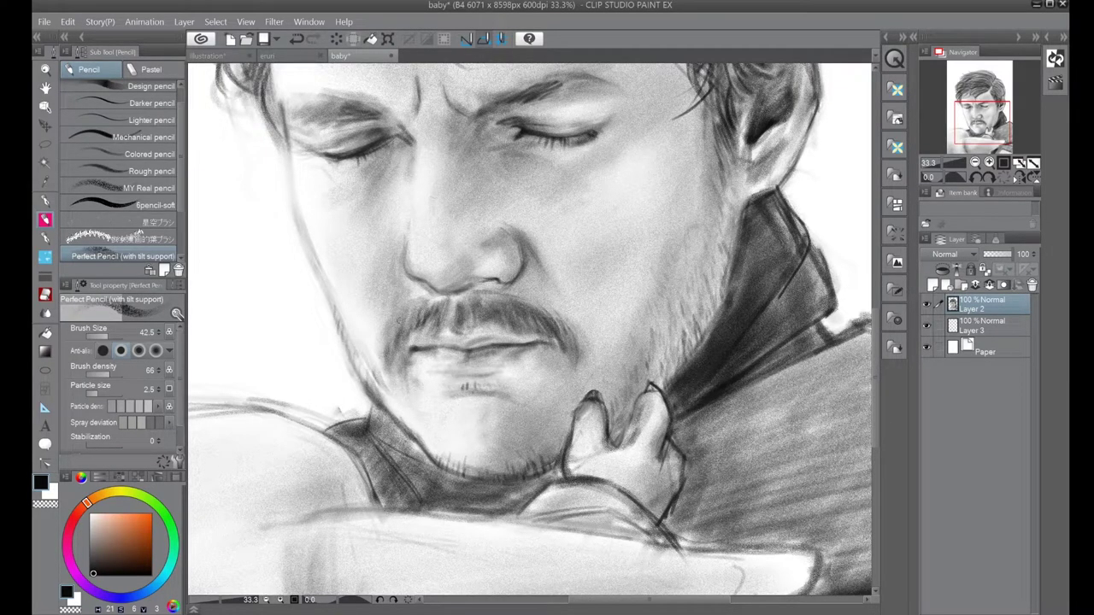
mouse_move(475, 296)
mouse_down()
mouse_move(484, 323)
mouse_move(540, 323)
mouse_up()
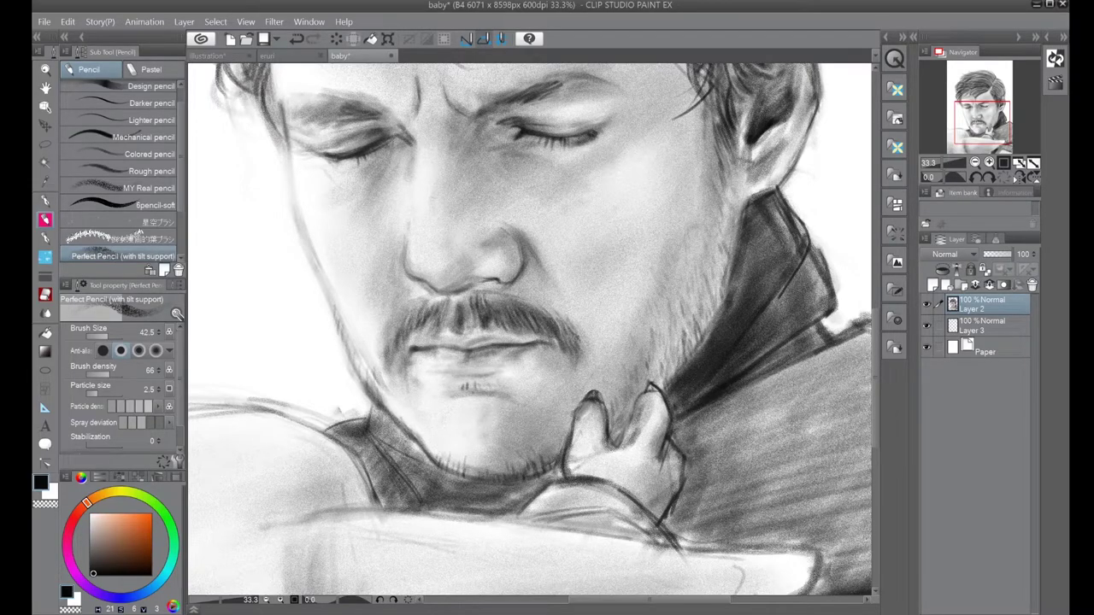
key(ctrl+z)
- Refine the eyebrows and deepen the frown creases and shadow at the top of the nose bridge
scroll(530, 332, up, 3)
key(e)
key(e)
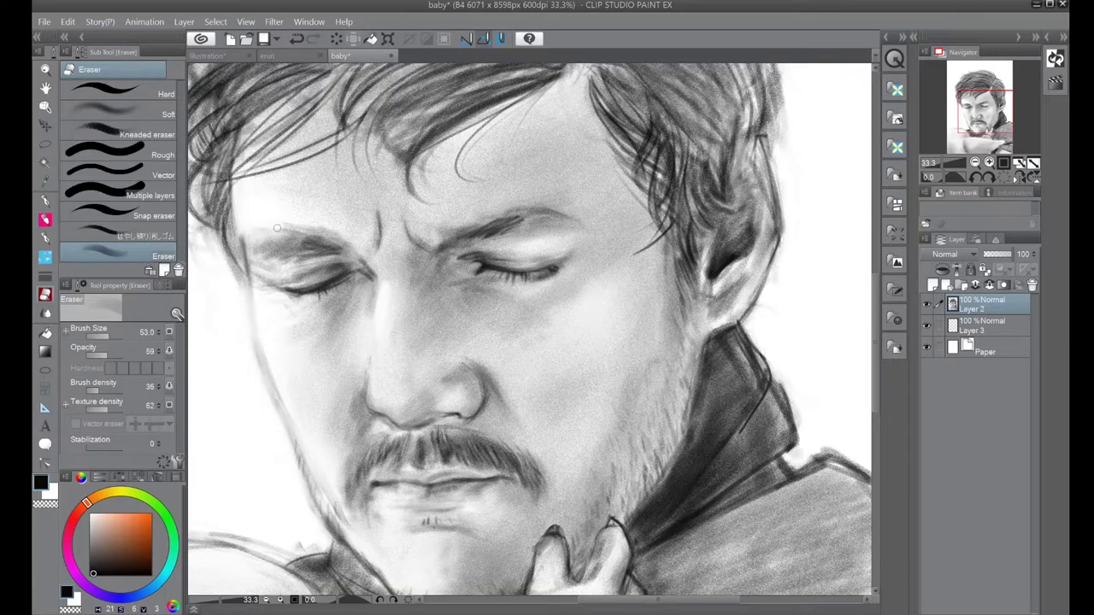
key(p)
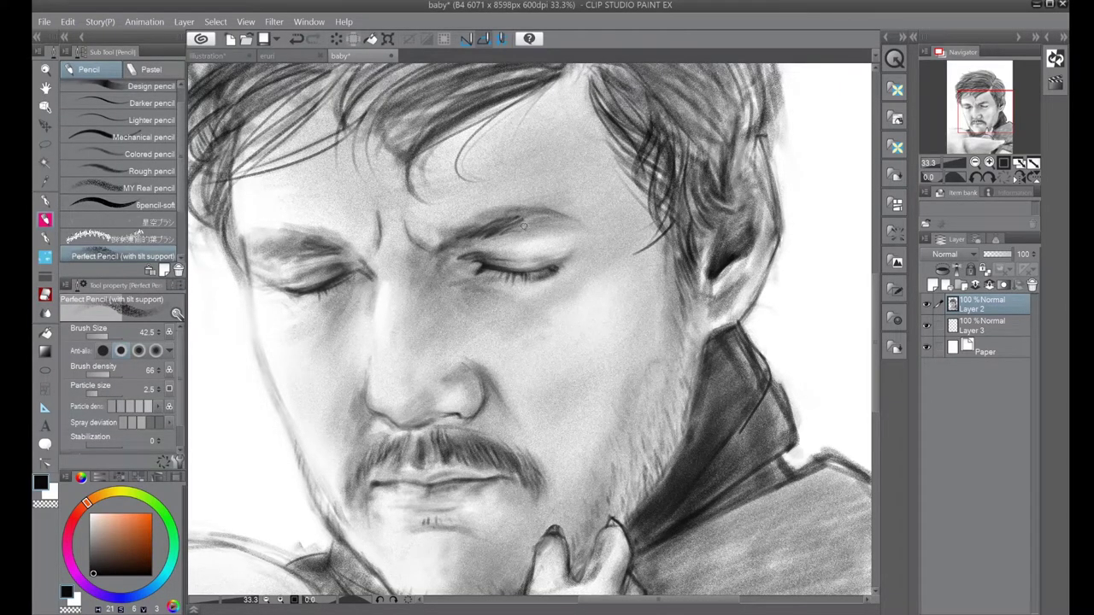
drag(368, 196, 376, 251)
mouse_move(393, 209)
mouse_down()
mouse_move(432, 256)
mouse_move(442, 305)
mouse_up()
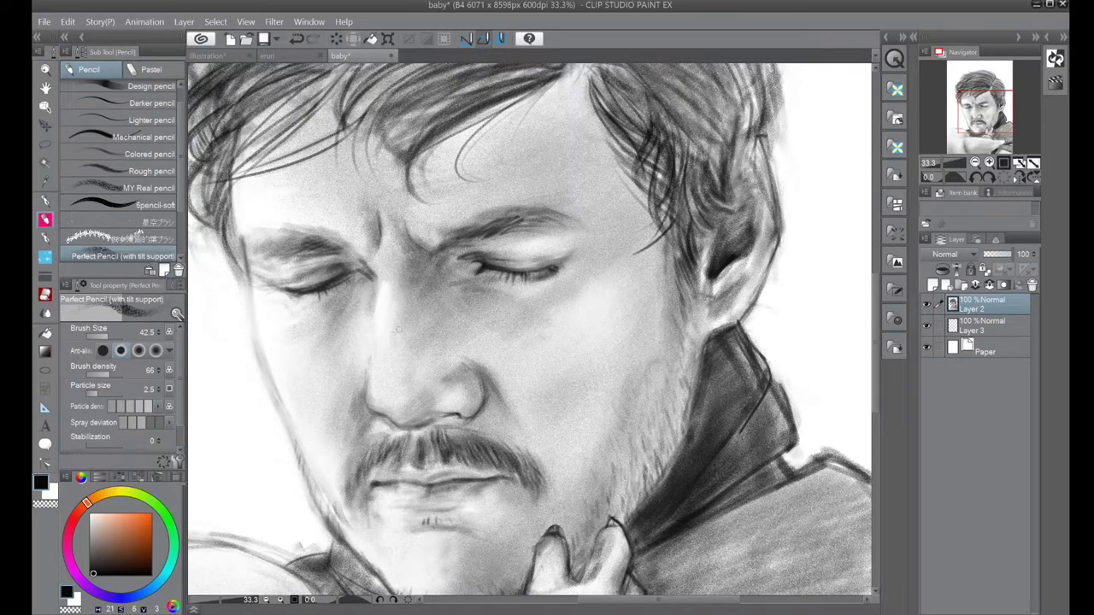
- Refine the shading along the nose and nostrils, alternating eraser highlights and pencil shadows
key(e)
key(p)
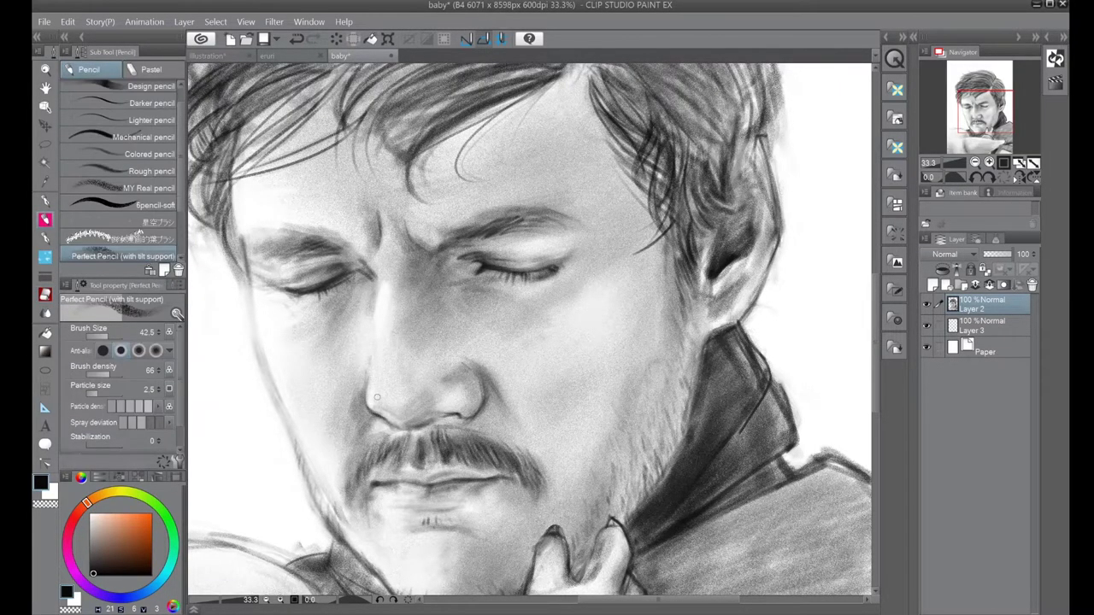
key(e)
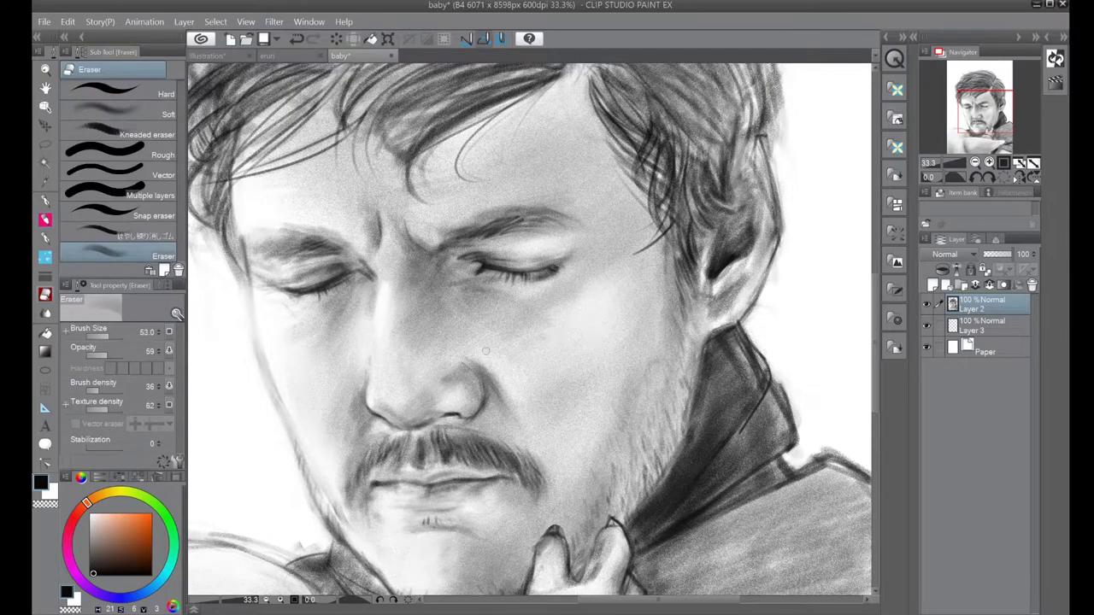
key(p)
key(e)
key(p)
- Select the creature's head and ear in the foreground with a lasso outline
key(ctrl+minus)
key(ctrl+minus)
key(ctrl+minus)
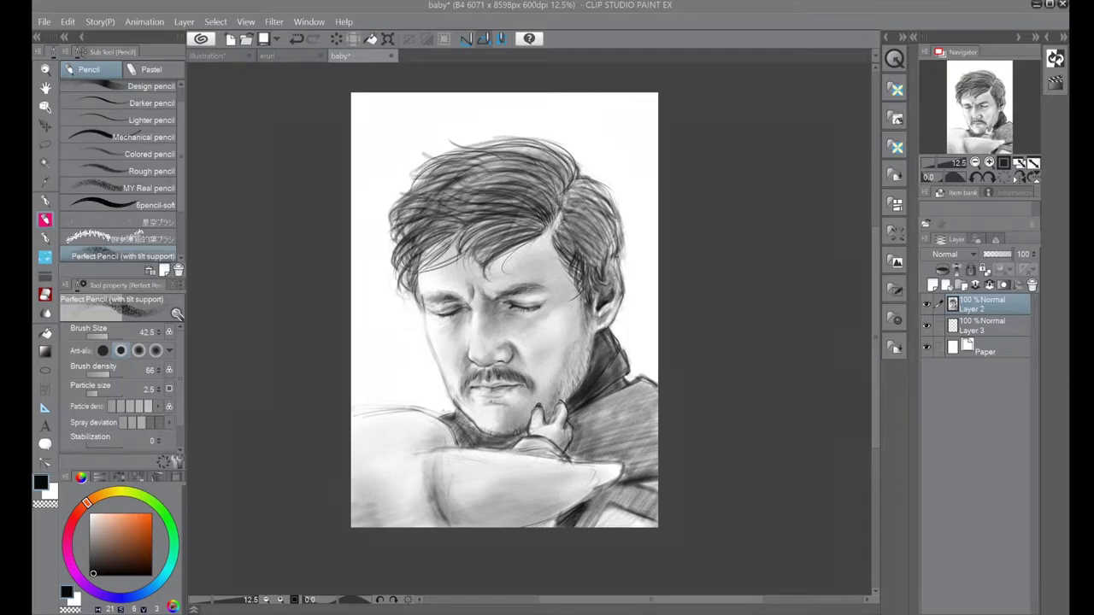
key(m)
mouse_move(329, 395)
mouse_down()
mouse_move(528, 536)
mouse_move(359, 409)
mouse_up()
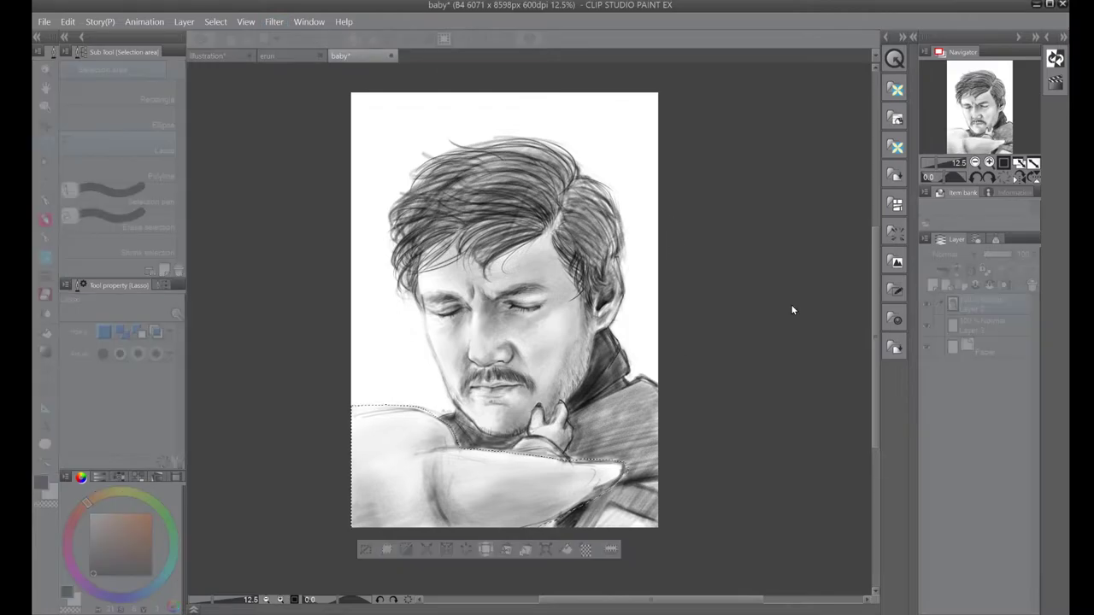
- Soften the selected creature's head and ear with a light blur, undoing the stronger blur, and clear the selection
scroll(837, 272, up, 3)
drag(773, 547, 773, 280)
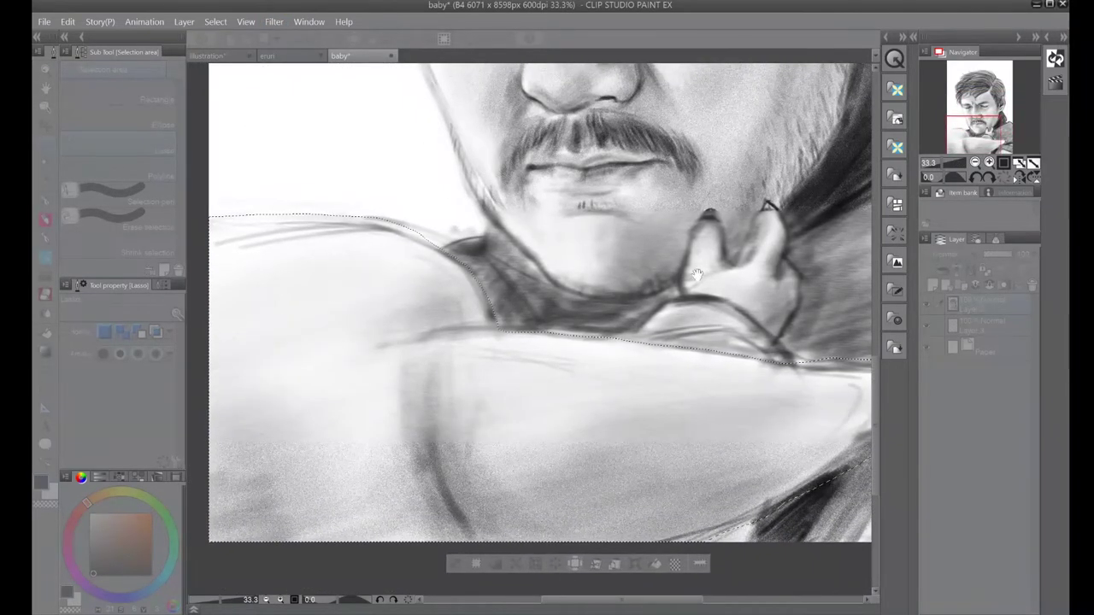
scroll(730, 331, down, 1)
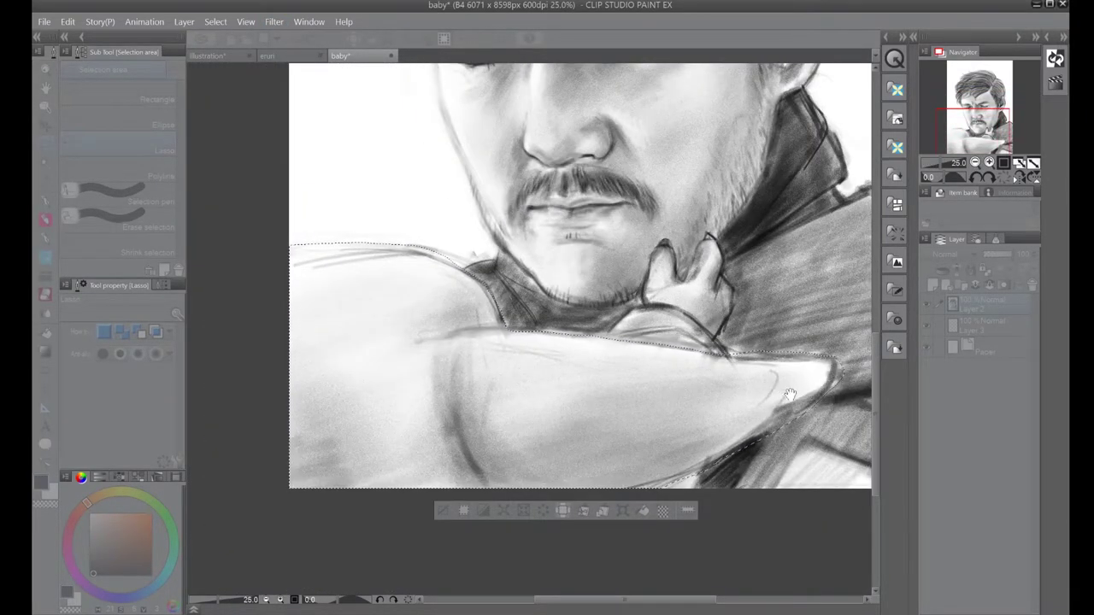
drag(683, 467, 649, 511)
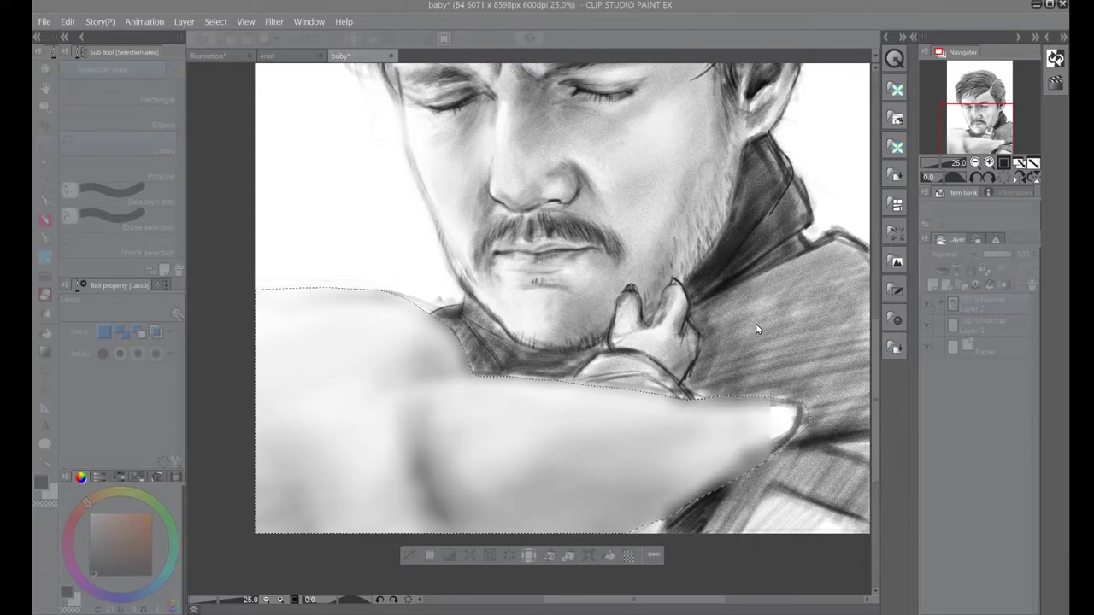
click(296, 39)
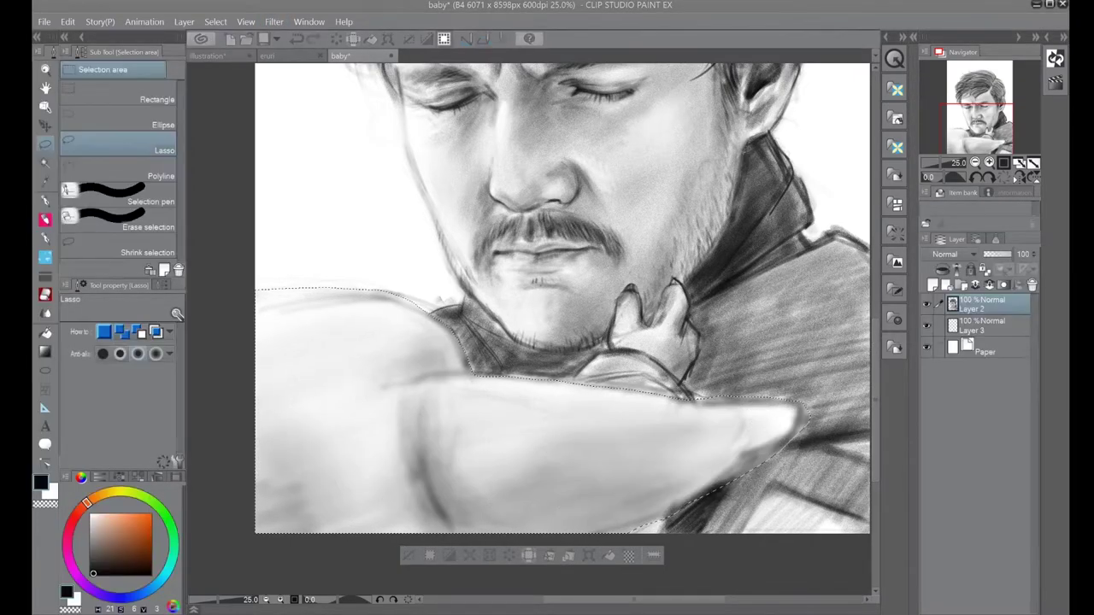
key(ctrl+d)
- Fade the outline of the creature's ear tip with the Soft eraser and touch up the edge beneath the ear in pencil
key(ctrl+minus)
key(e)
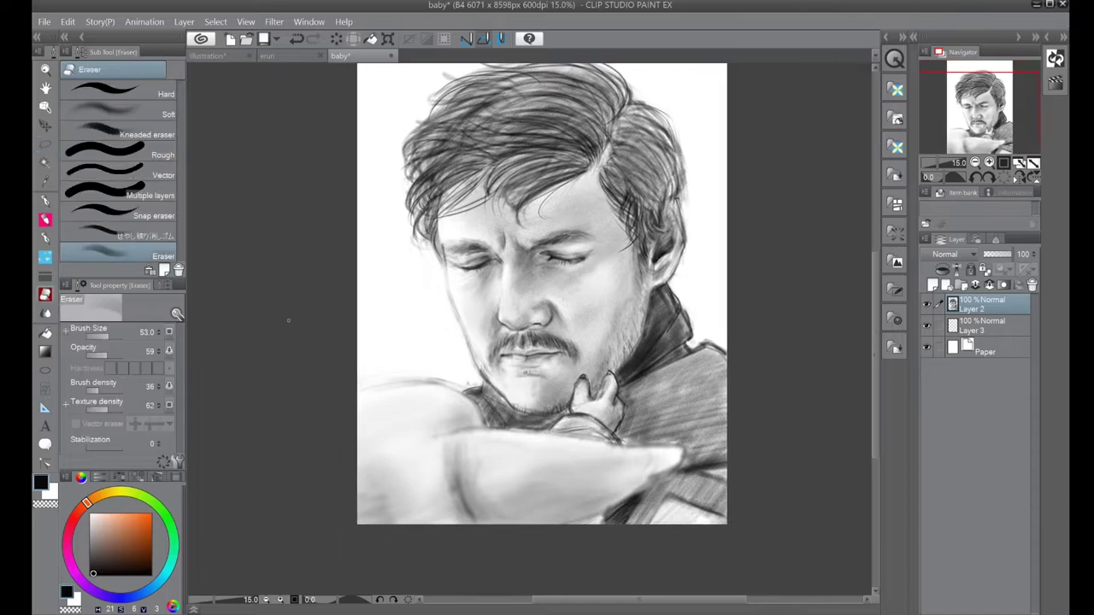
click(111, 336)
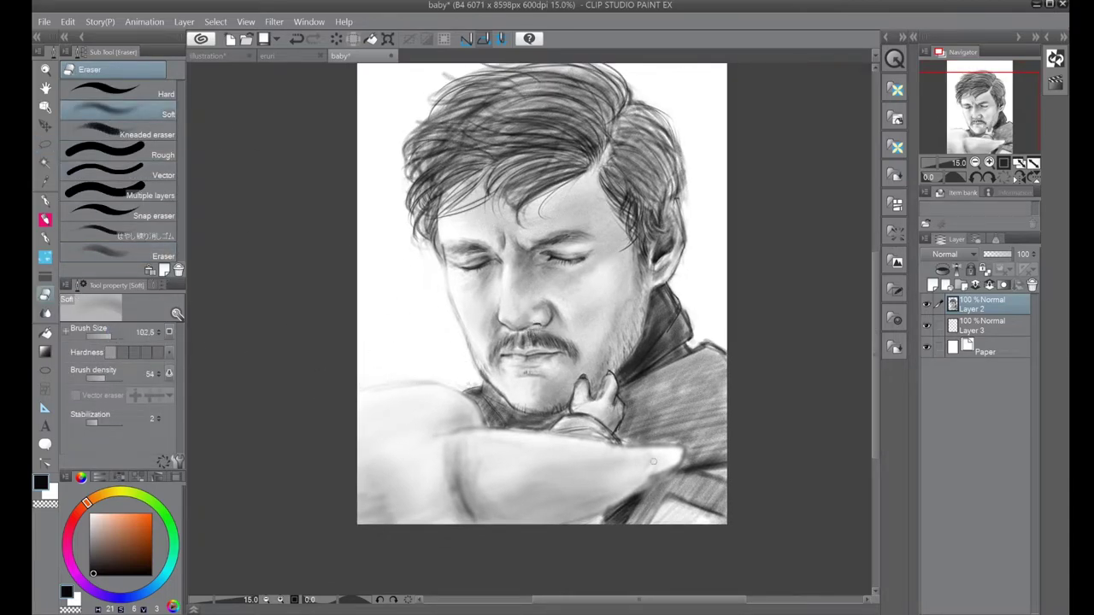
mouse_move(615, 444)
mouse_down()
mouse_move(678, 468)
mouse_move(638, 480)
mouse_move(601, 516)
mouse_move(631, 503)
mouse_up()
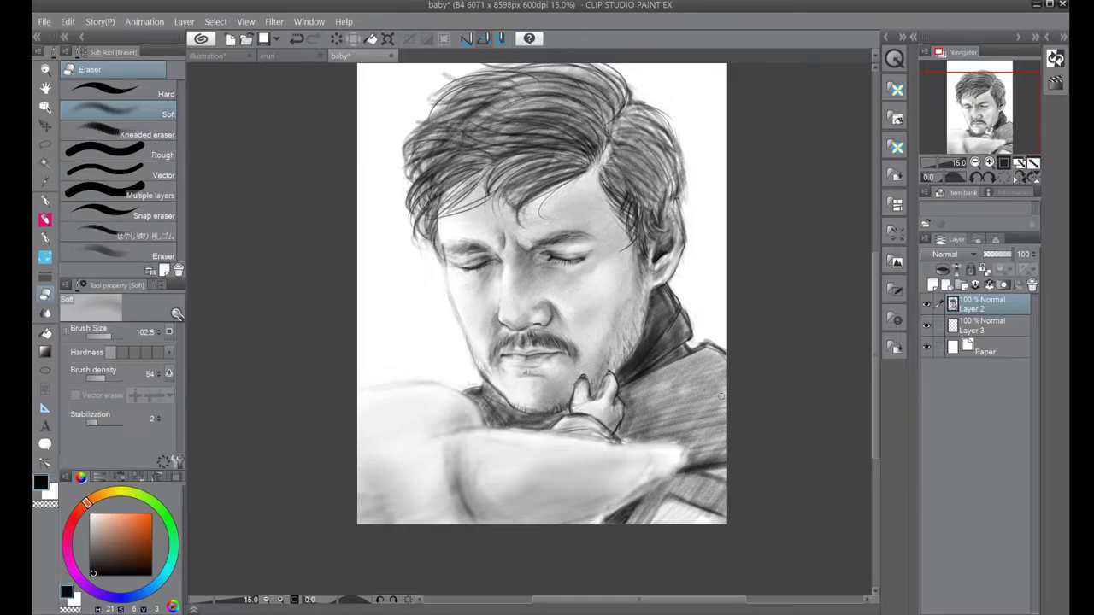
key(p)
drag(633, 500, 611, 513)
- Fill Layer 3 beneath the sketch with a light grey background
drag(998, 128, 1006, 121)
click(982, 325)
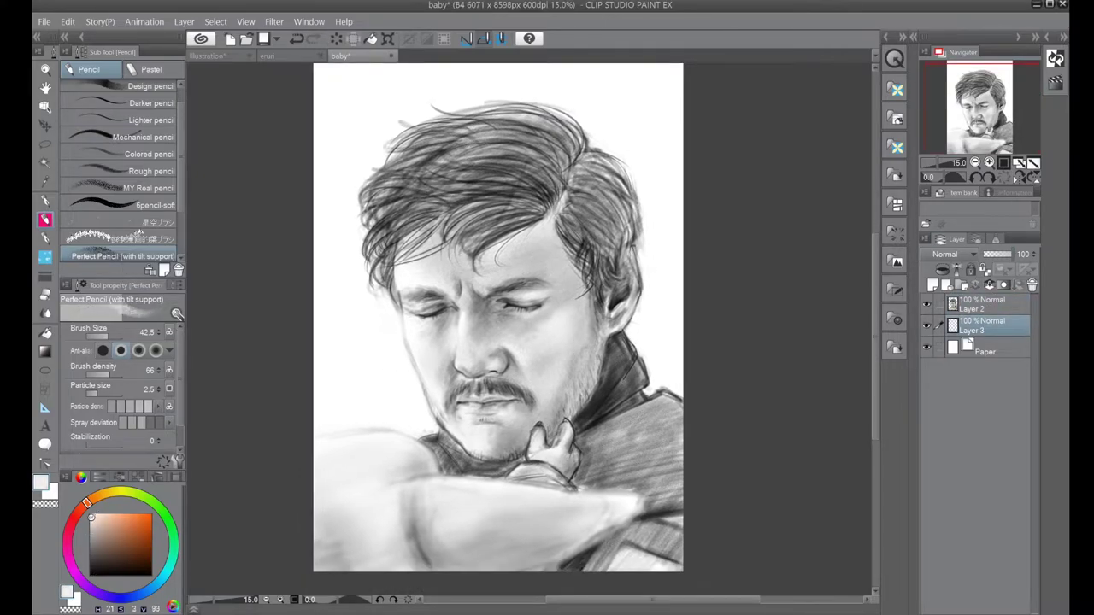
key(g)
click(528, 243)
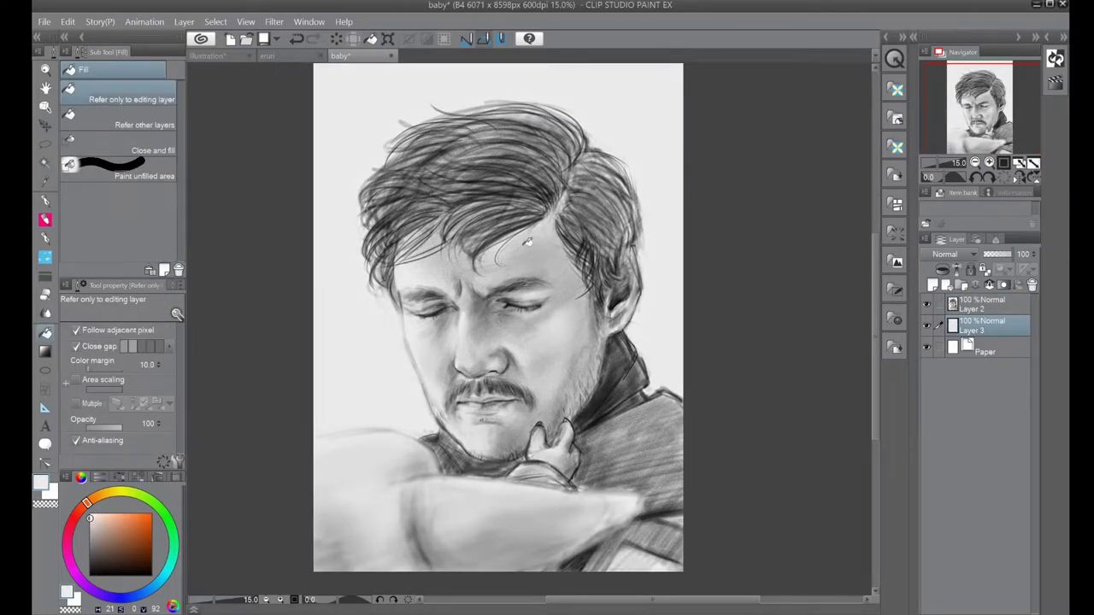
click(457, 247)
- Add a new layer above the grey background and set the sketch on Layer 2 to Color blending mode
click(983, 347)
click(934, 287)
click(944, 254)
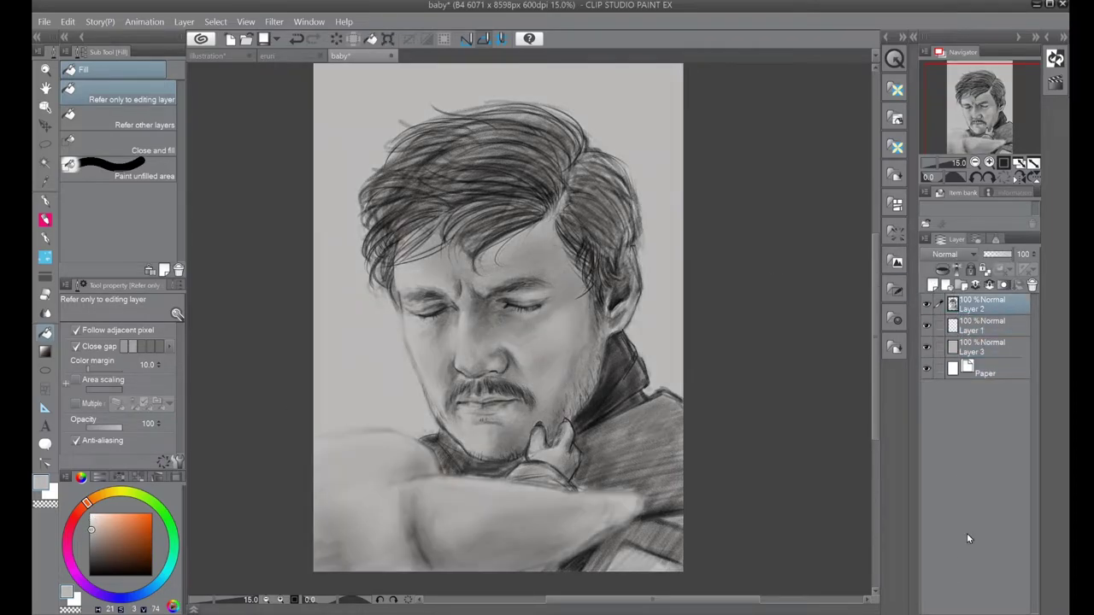
click(978, 594)
- Try brown 6pencil-soft strokes on Layer 1 below and above the sketch layer, undoing each stroke
key(p)
mouse_move(555, 212)
mouse_down()
mouse_move(483, 276)
mouse_move(496, 322)
mouse_move(428, 431)
mouse_up()
mouse_move(630, 129)
mouse_down()
mouse_move(469, 300)
mouse_move(319, 533)
mouse_up()
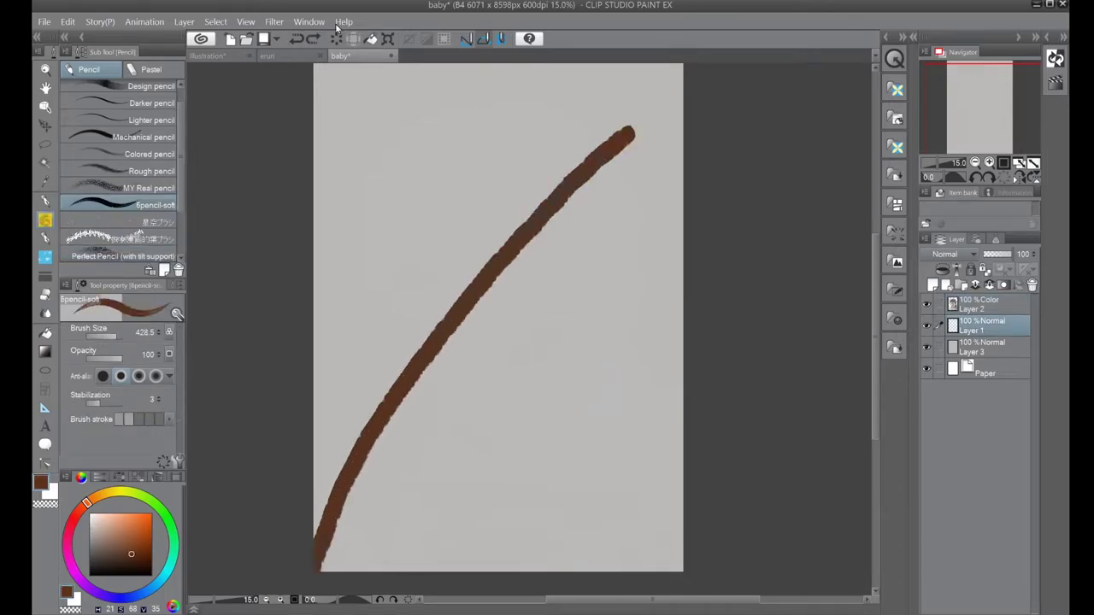
key(ctrl+z)
drag(984, 332, 983, 301)
drag(642, 90, 330, 525)
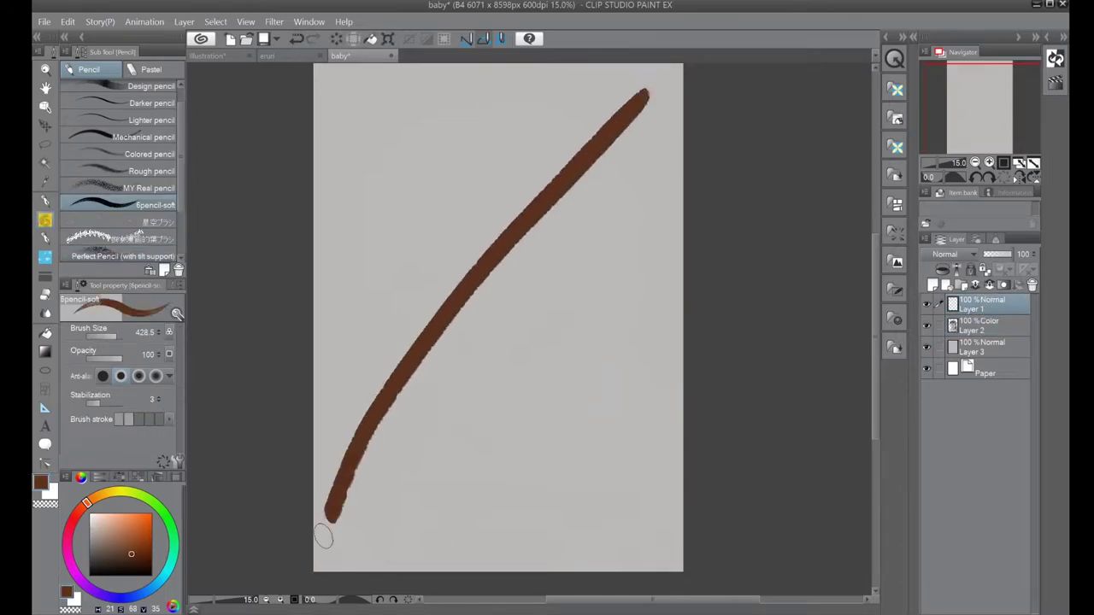
key(ctrl+z)
- Look through the pencil and airbrush sub tools for a suitable coloring brush
key(p)
key(b)
key(b)
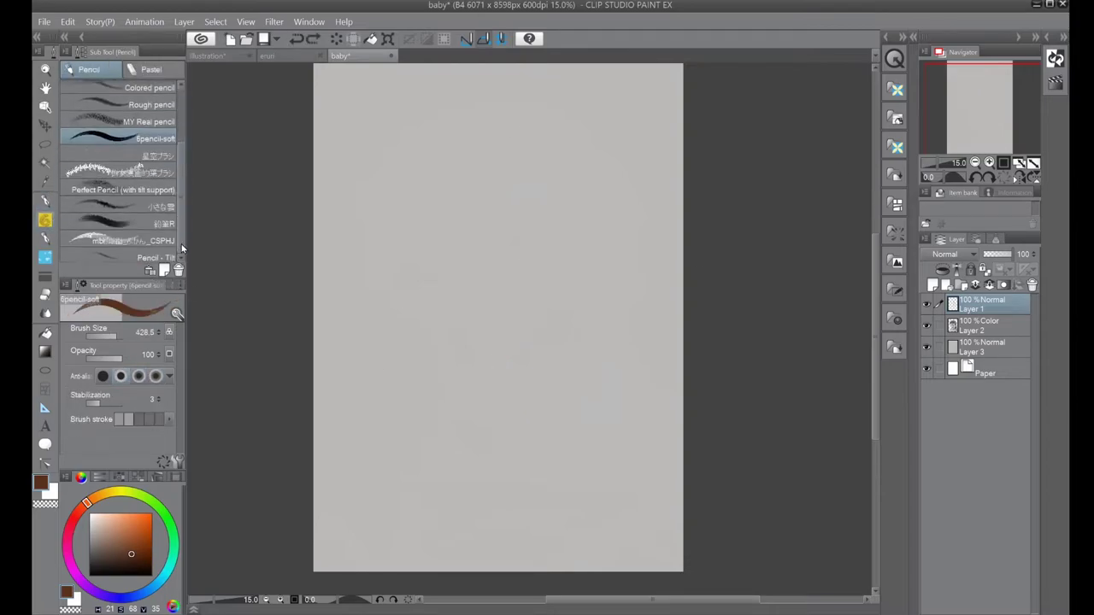
scroll(180, 221, down, 5)
scroll(178, 197, up, 5)
scroll(182, 236, down, 5)
key(p)
key(p)
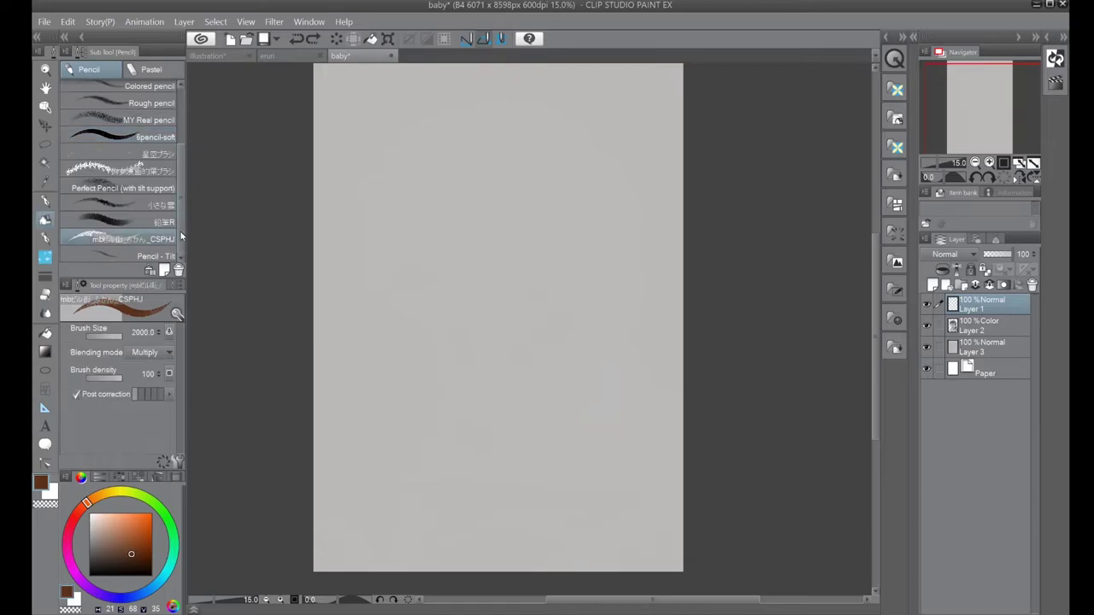
key(b)
key(b)
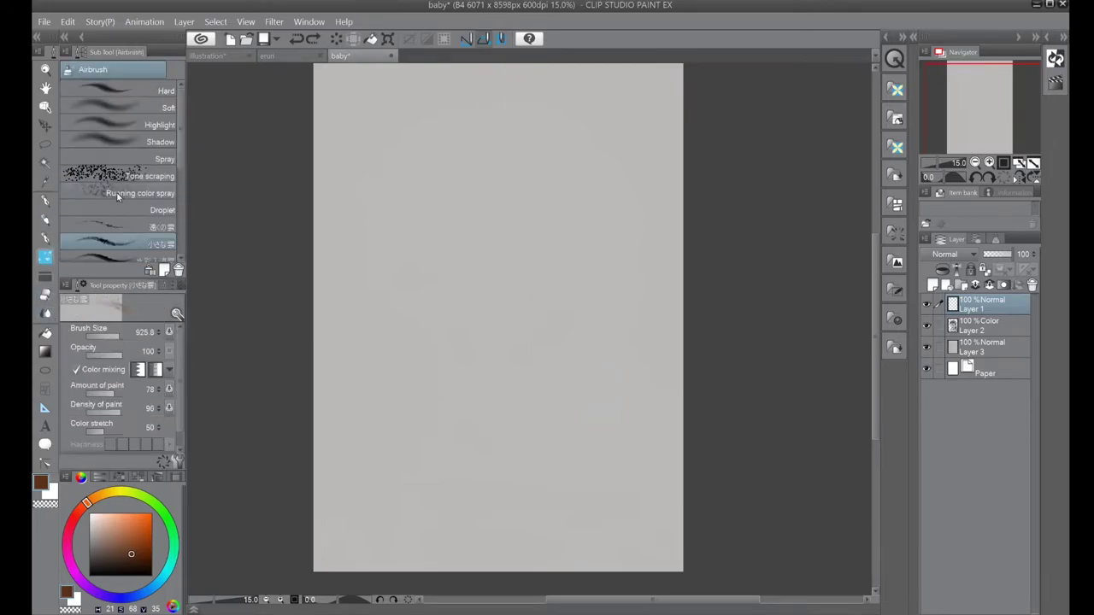
click(895, 346)
- Try brown watercolor brush strokes beneath the Color-mode sketch and undo them
key(b)
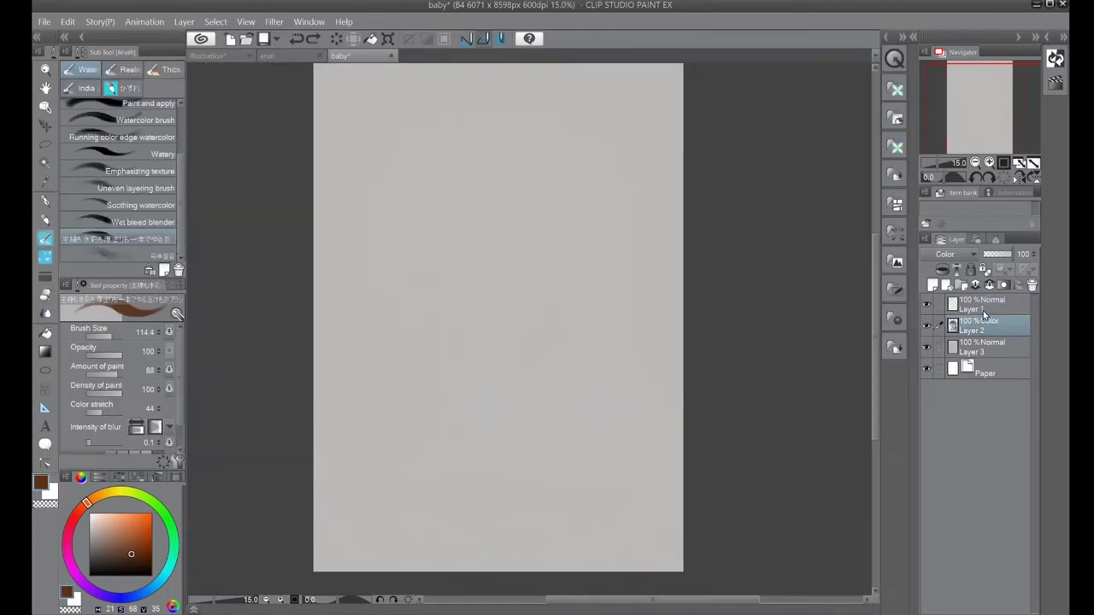
drag(423, 361, 459, 345)
click(983, 347)
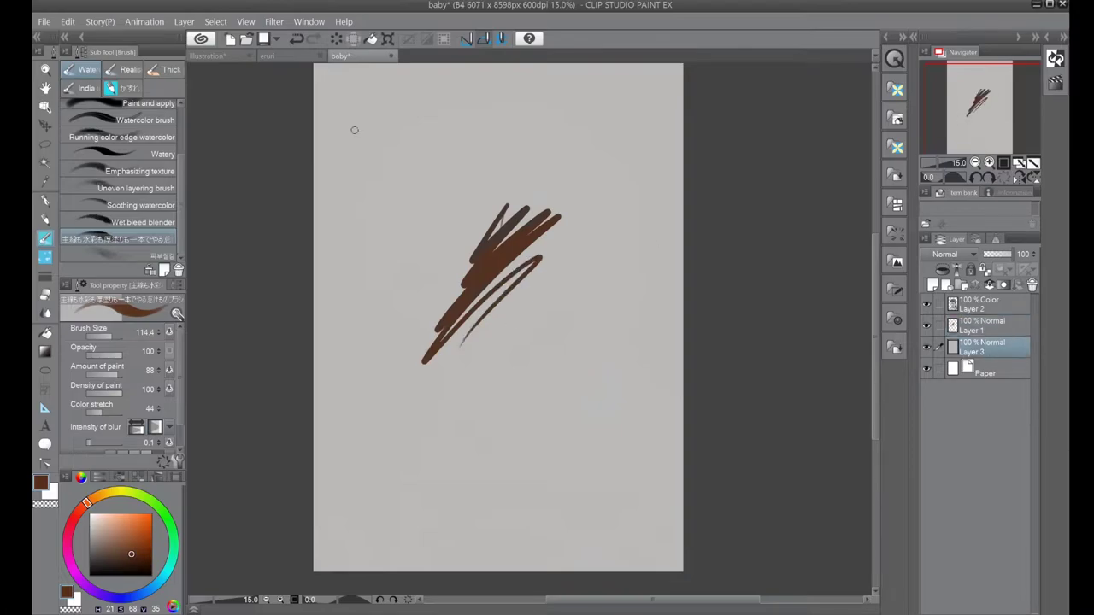
key(ctrl+z)
drag(552, 130, 433, 366)
drag(598, 164, 466, 299)
key(ctrl+z)
key(ctrl+z)
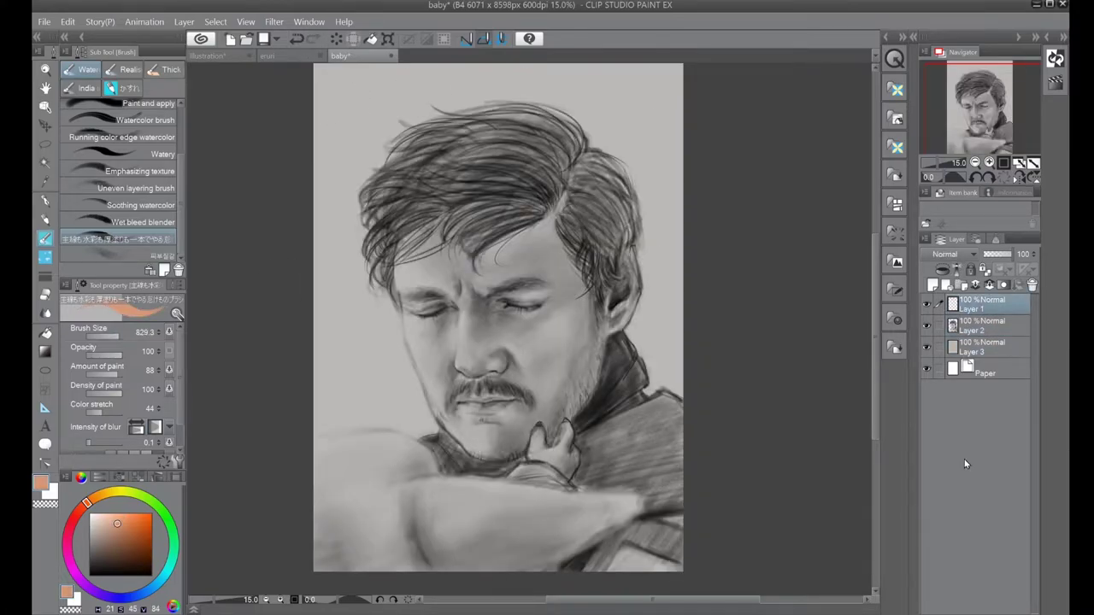
- Paint orange skin tones over the face and ear on Layer 1 in Color blending mode, sampling paler tones for the cheek
mouse_move(564, 209)
mouse_down()
mouse_move(572, 256)
mouse_move(546, 418)
mouse_up()
mouse_move(470, 213)
mouse_down()
mouse_move(440, 368)
mouse_move(453, 408)
mouse_up()
mouse_move(414, 278)
mouse_down()
mouse_move(422, 389)
mouse_move(384, 290)
mouse_move(391, 342)
mouse_move(414, 380)
mouse_up()
alt+click(538, 334)
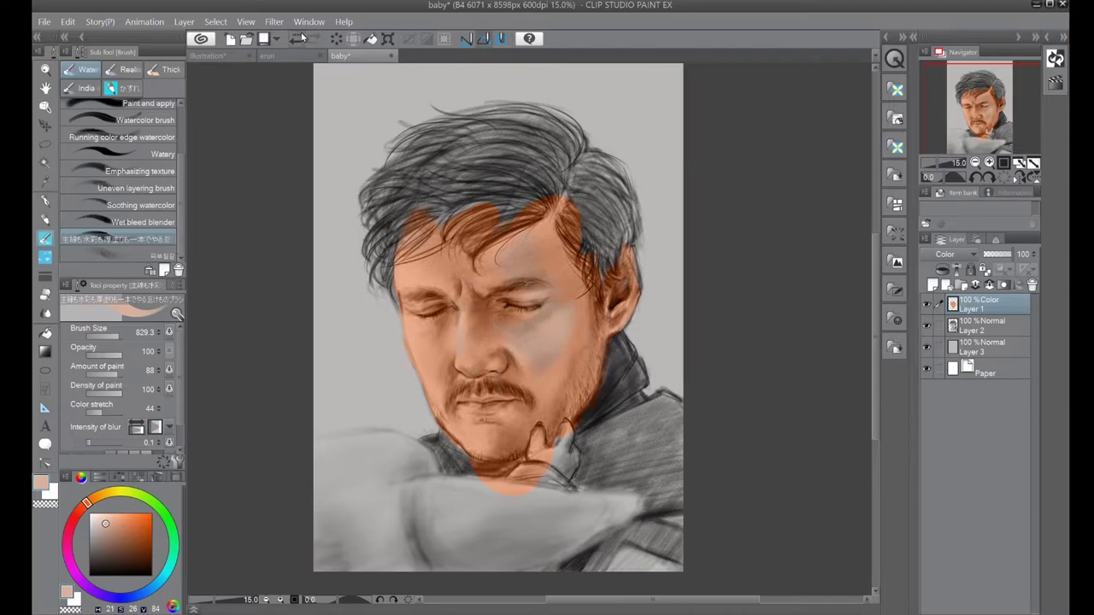
alt+click(548, 327)
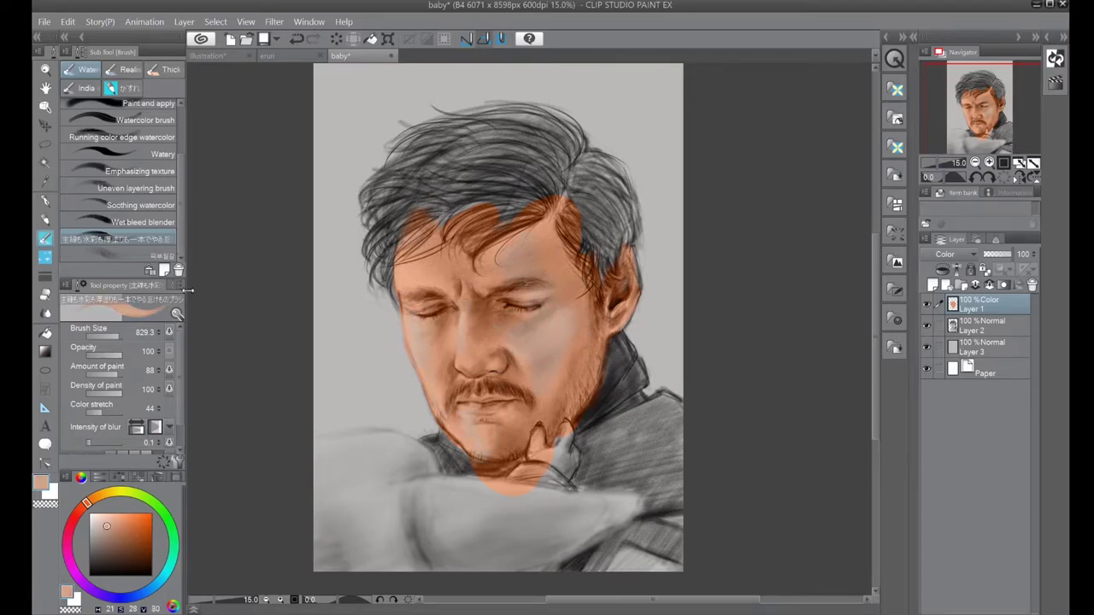
- Tint the nose red and brush white over the cheek edge and chin on the color layer
alt+click(389, 337)
alt+click(492, 389)
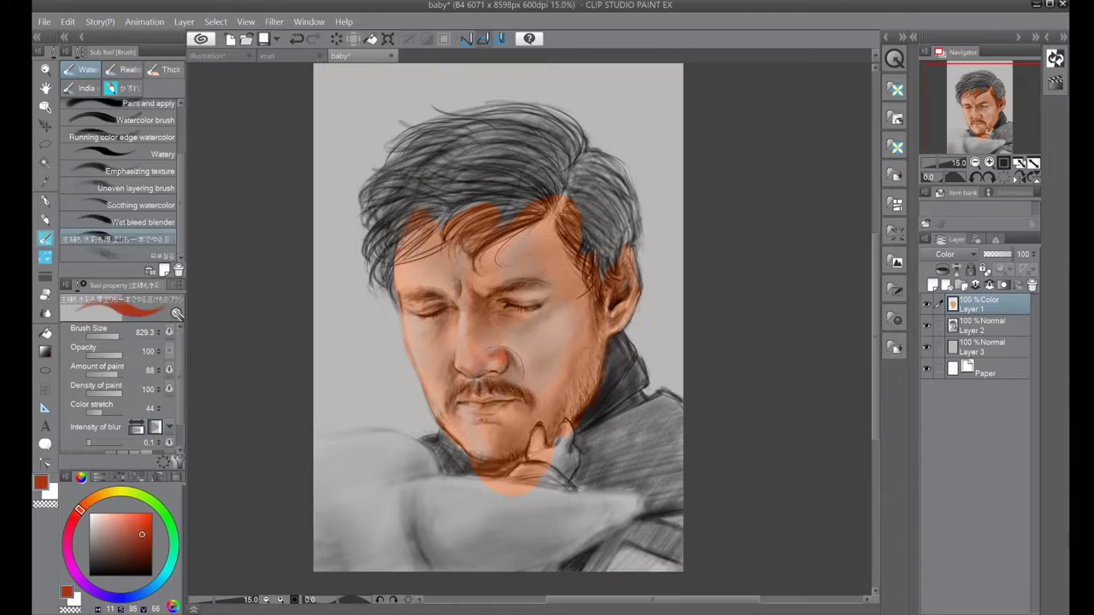
alt+click(419, 359)
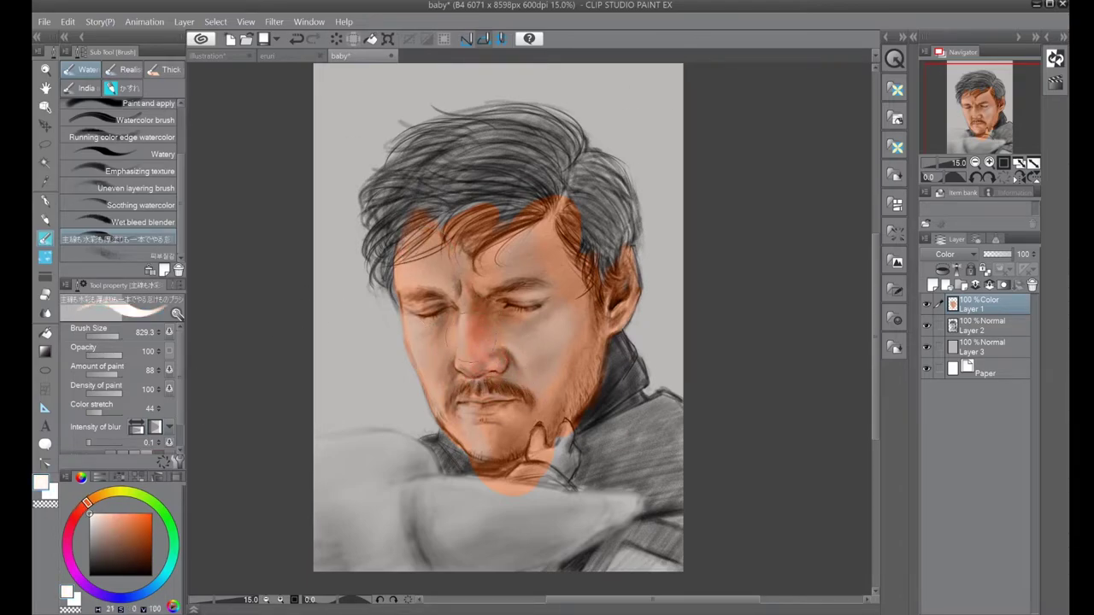
drag(418, 359, 410, 329)
drag(474, 419, 483, 432)
- Delete the skin color layer, add a new layer above the grey background and choose the Perfect Pencil brush
click(1031, 285)
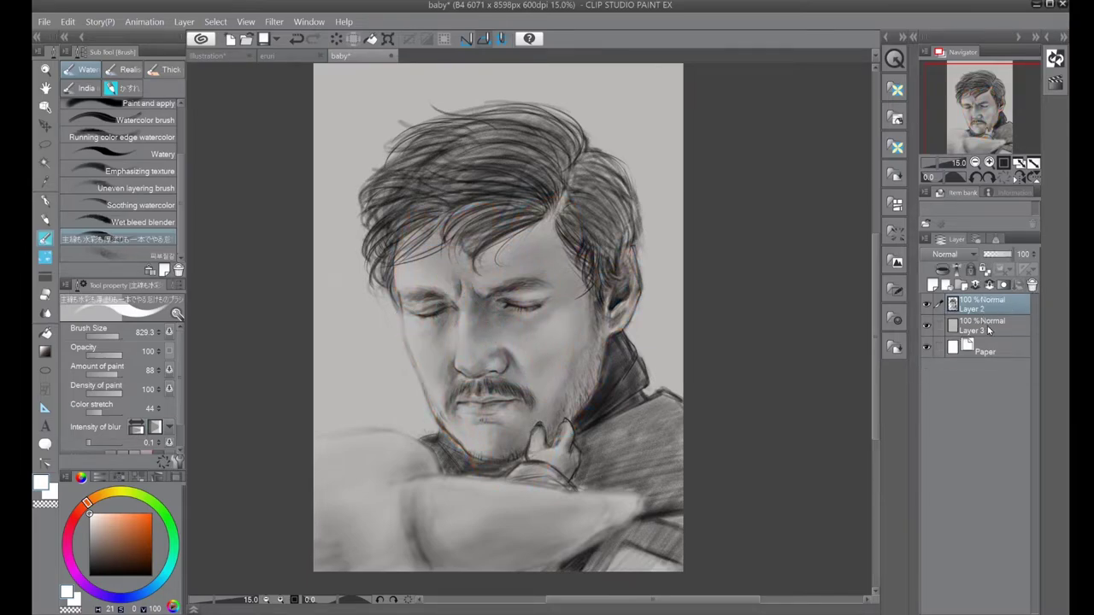
click(986, 329)
key(ctrl+shift+n)
key(p)
click(122, 188)
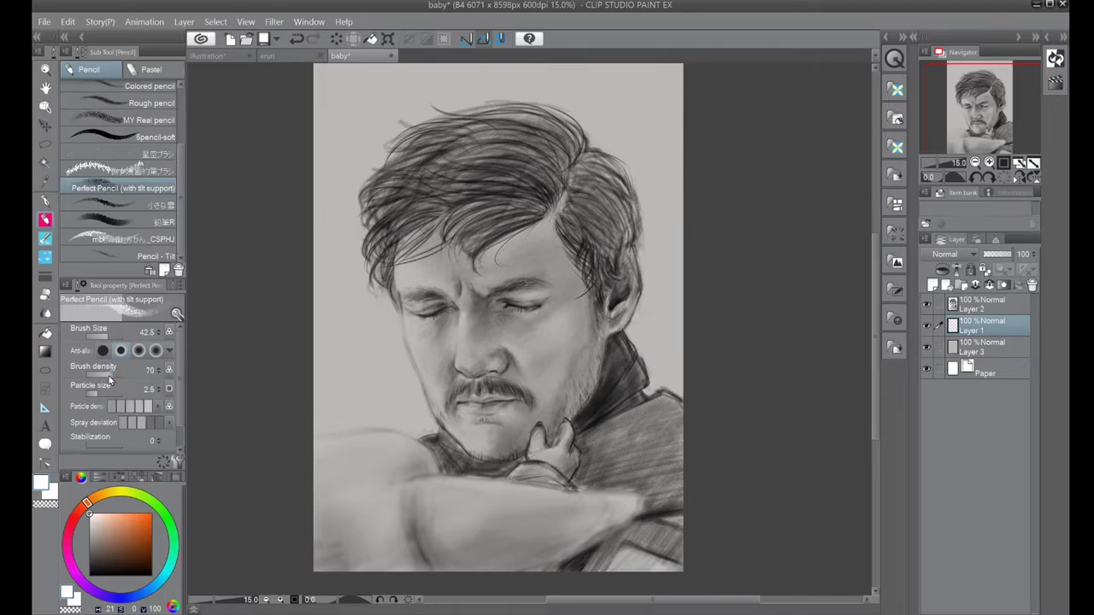
- Add white Perfect Pencil highlights to the nose, chin and cheek on Layer 1
drag(459, 322, 457, 352)
drag(481, 430, 477, 440)
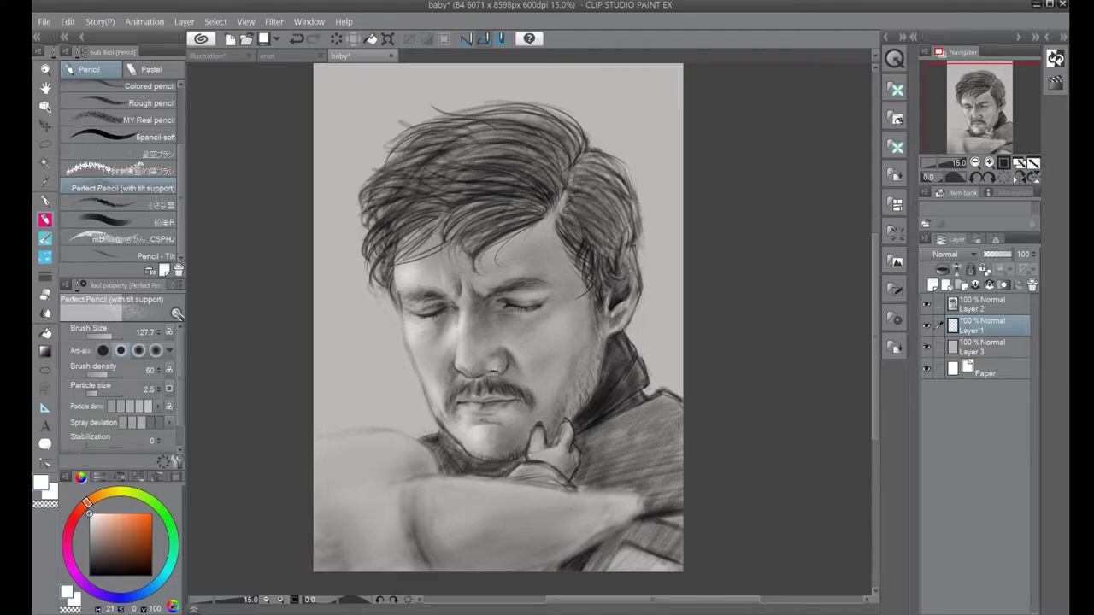
drag(413, 338, 446, 424)
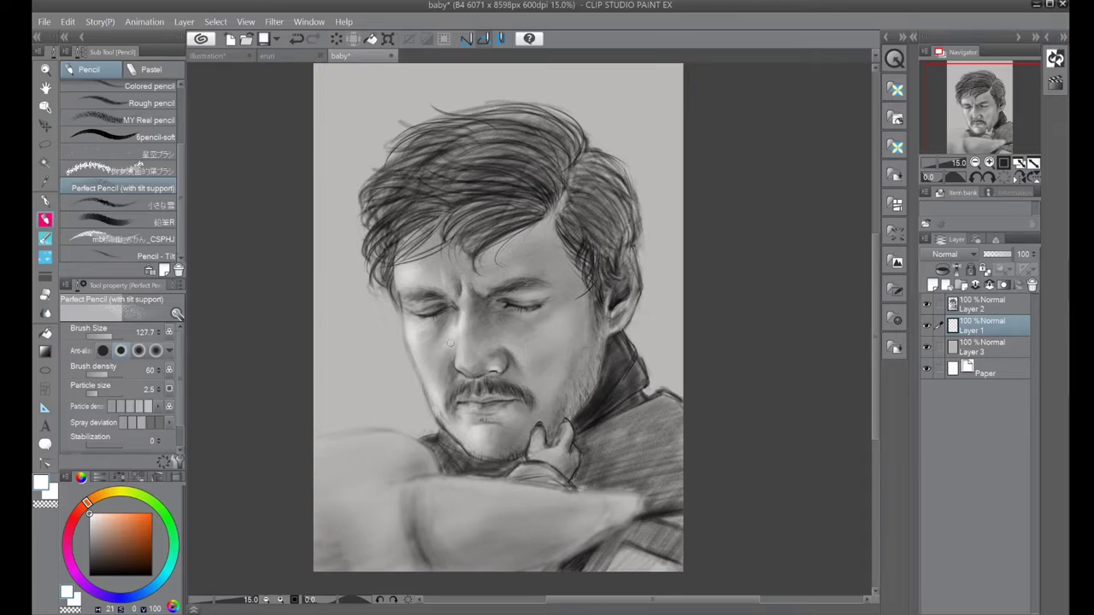
click(988, 162)
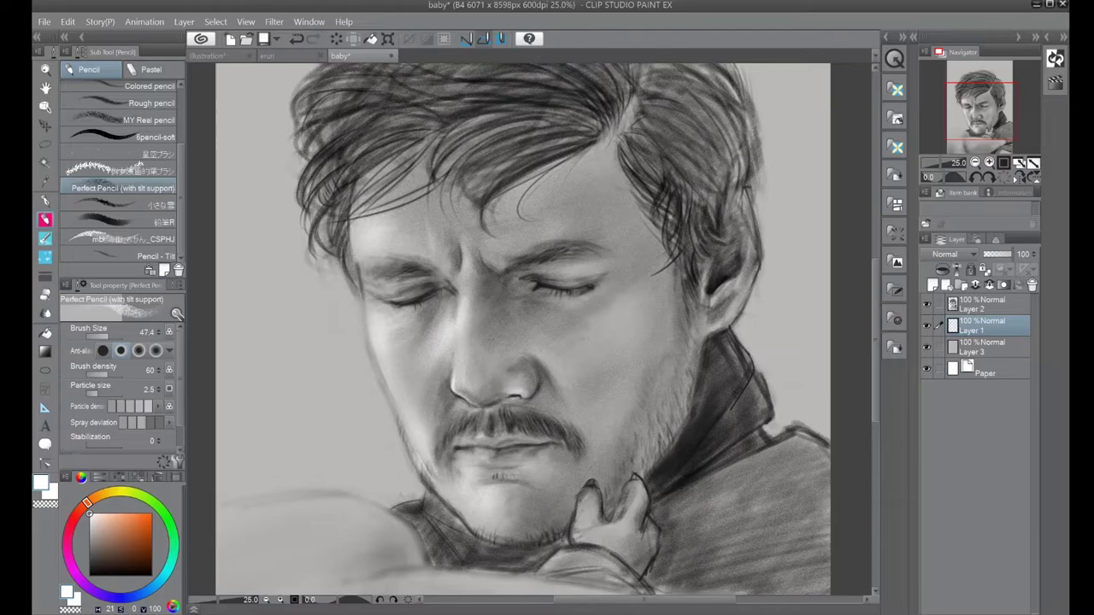
- Brush white skin texture highlights over both cheeks with the downloaded 피부질감 airbrush
click(886, 37)
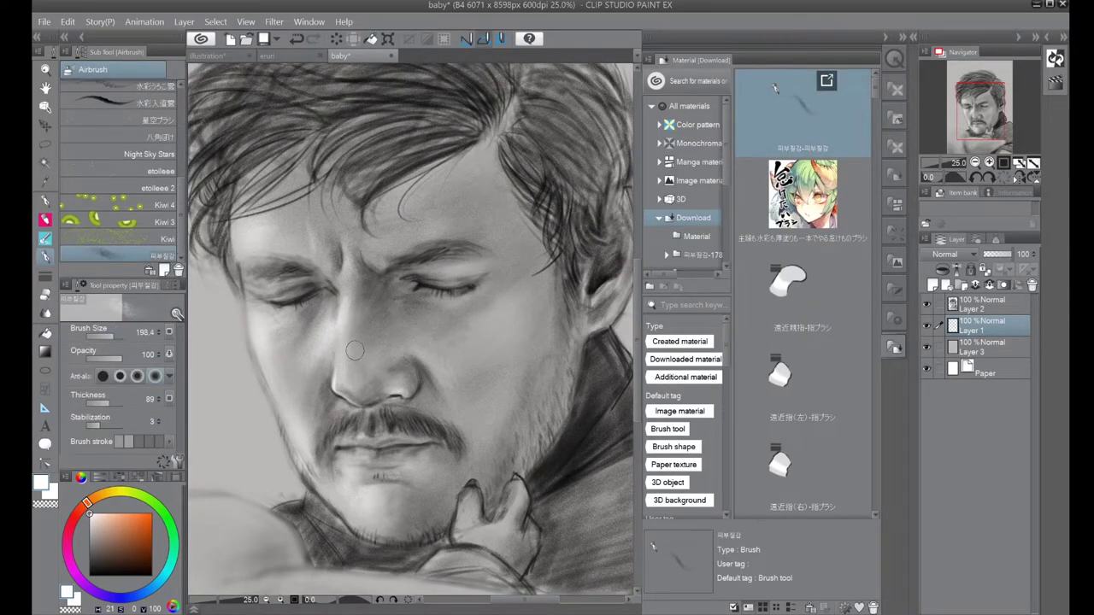
drag(459, 340, 494, 342)
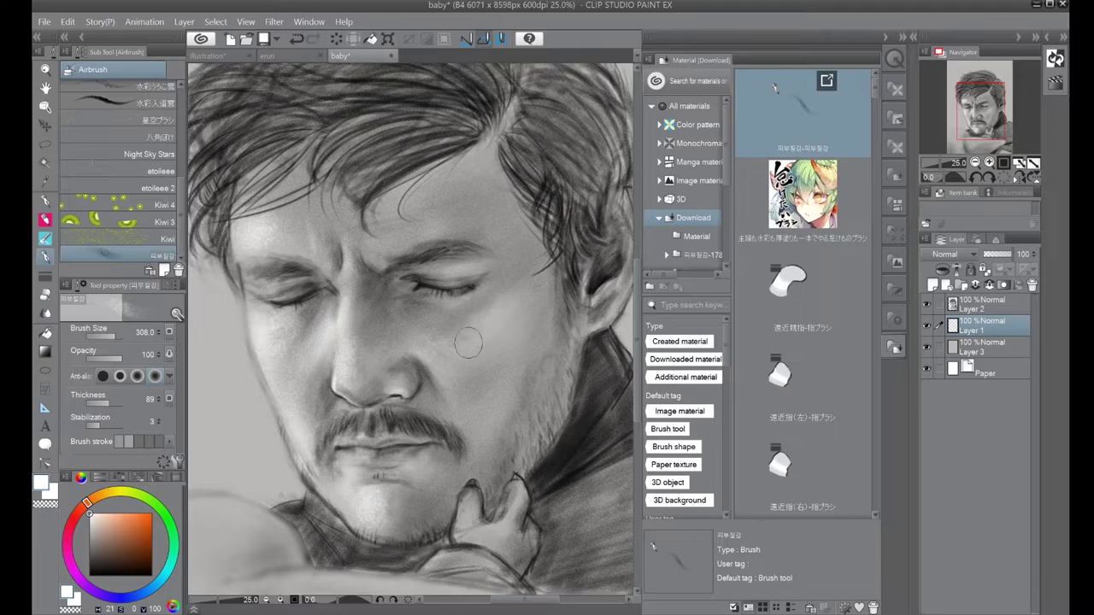
mouse_move(331, 330)
mouse_down()
mouse_move(396, 383)
mouse_move(349, 303)
mouse_move(332, 359)
mouse_move(298, 384)
mouse_up()
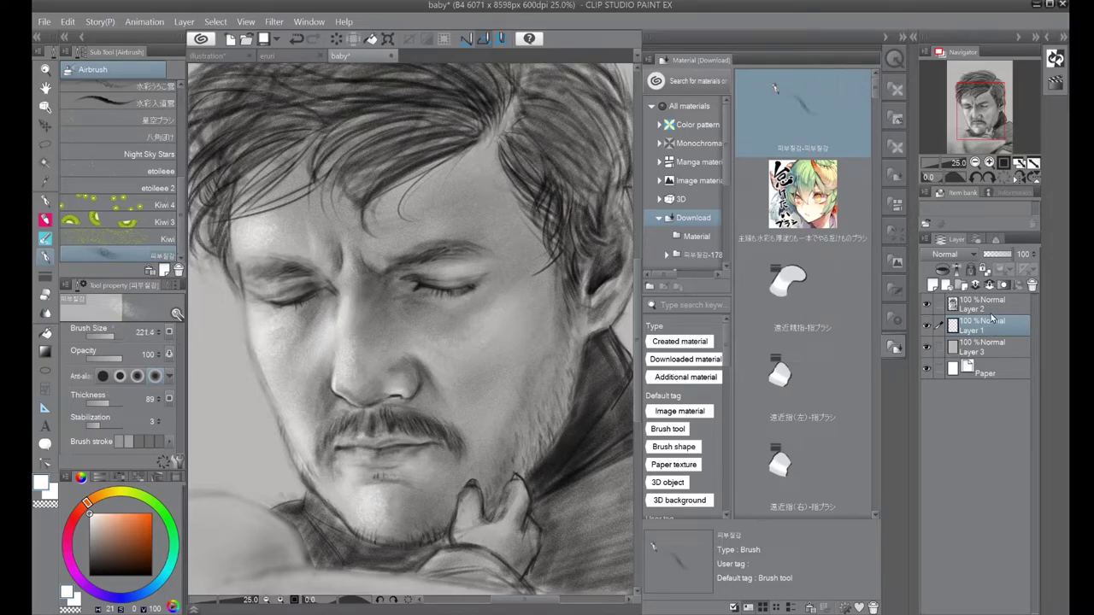
- Add dark skin texture to the forehead on Layer 2 and fade the face's outer contour with the Soft eraser
key(x)
key(alt+bracketright)
alt+click(318, 376)
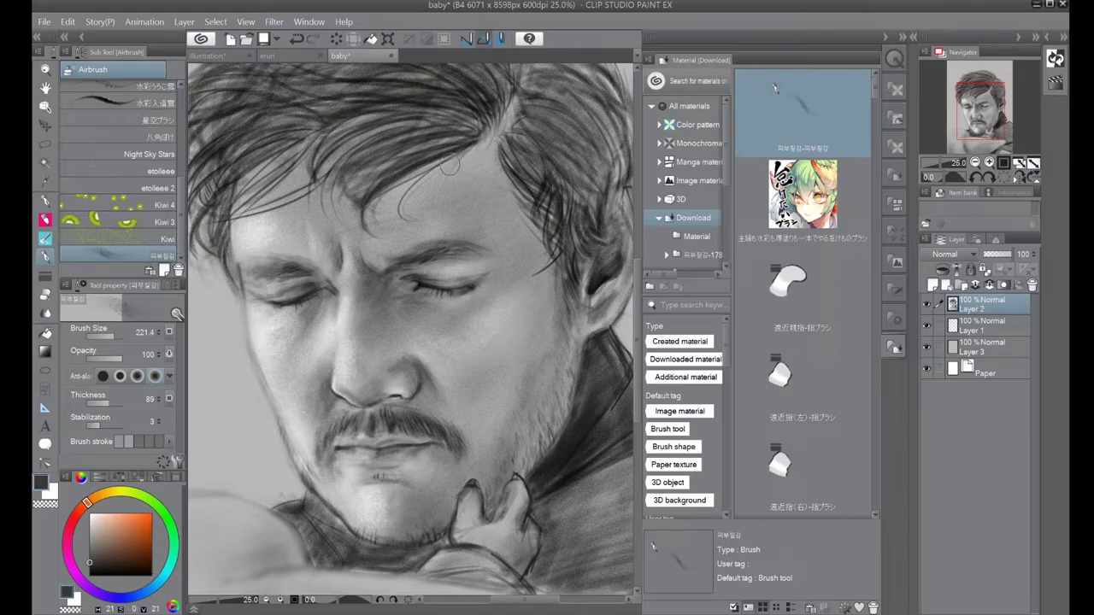
key(x)
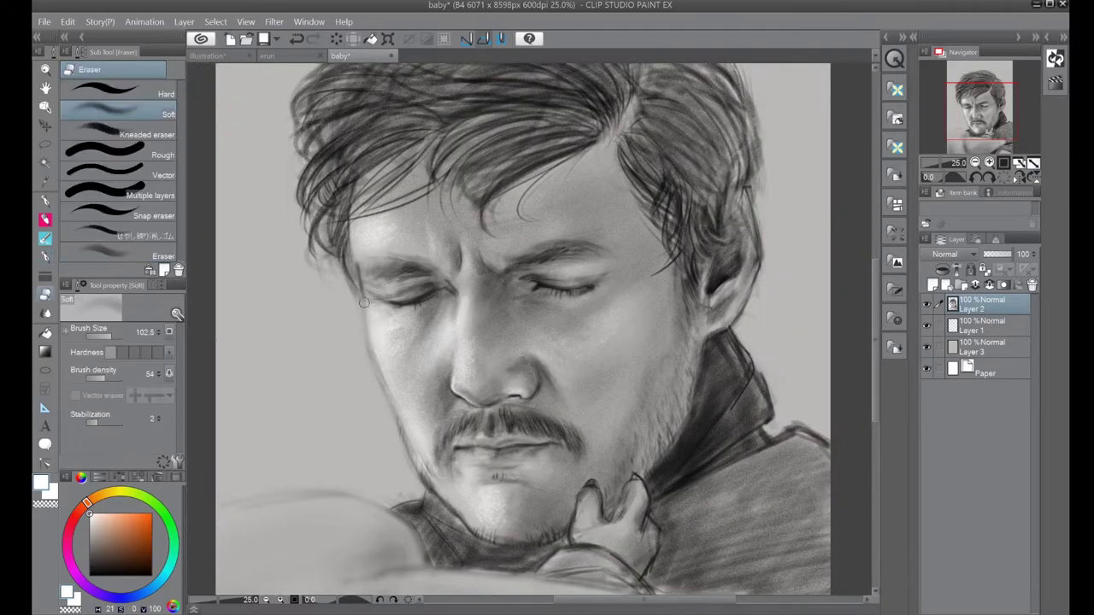
- Darken the collar shadow beneath the chin on Layer 2 with the black Perfect Pencil and undo the last stroke
key(p)
key(p)
key(alt+bracketleft)
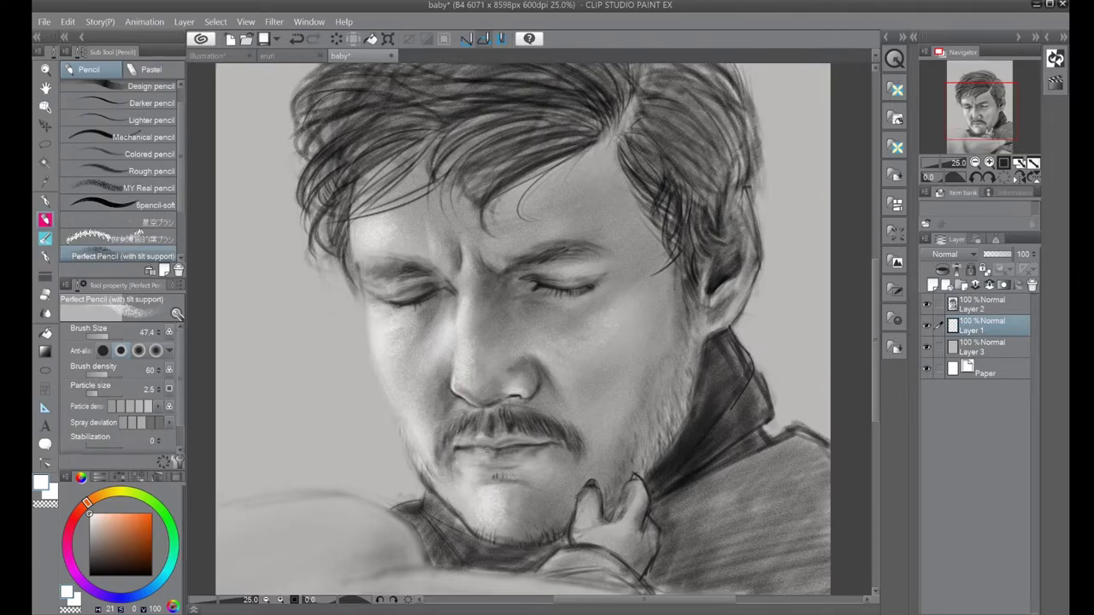
key(alt+bracketright)
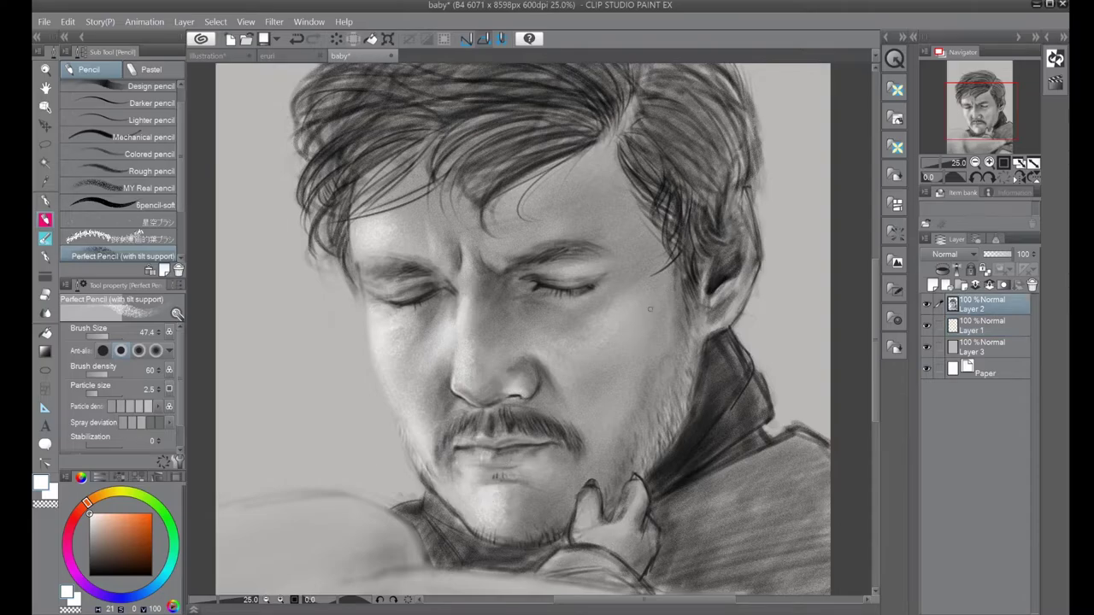
key(p)
key(p)
mouse_move(504, 517)
mouse_down()
mouse_move(444, 551)
mouse_move(530, 572)
mouse_move(406, 521)
mouse_up()
mouse_move(598, 541)
mouse_down()
mouse_move(645, 563)
mouse_move(600, 544)
mouse_up()
key(ctrl+z)
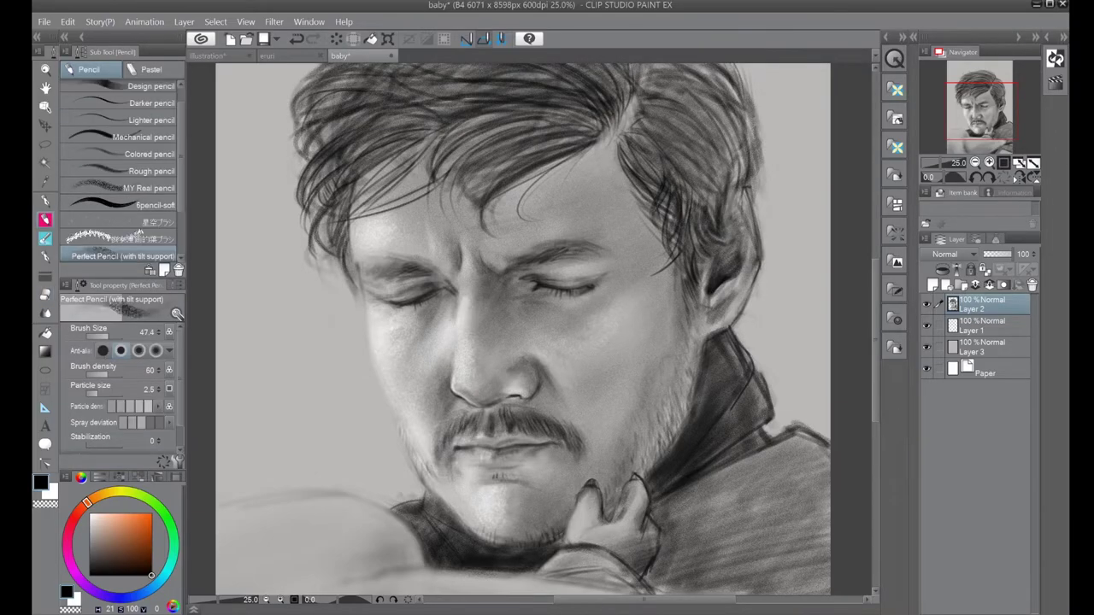
- Add white Perfect Pencil highlights to the creature's fingers on Layer 1 with brush size 73.7
key(alt+bracketleft)
key(x)
key(bracketright)
key(bracketright)
drag(589, 506, 578, 531)
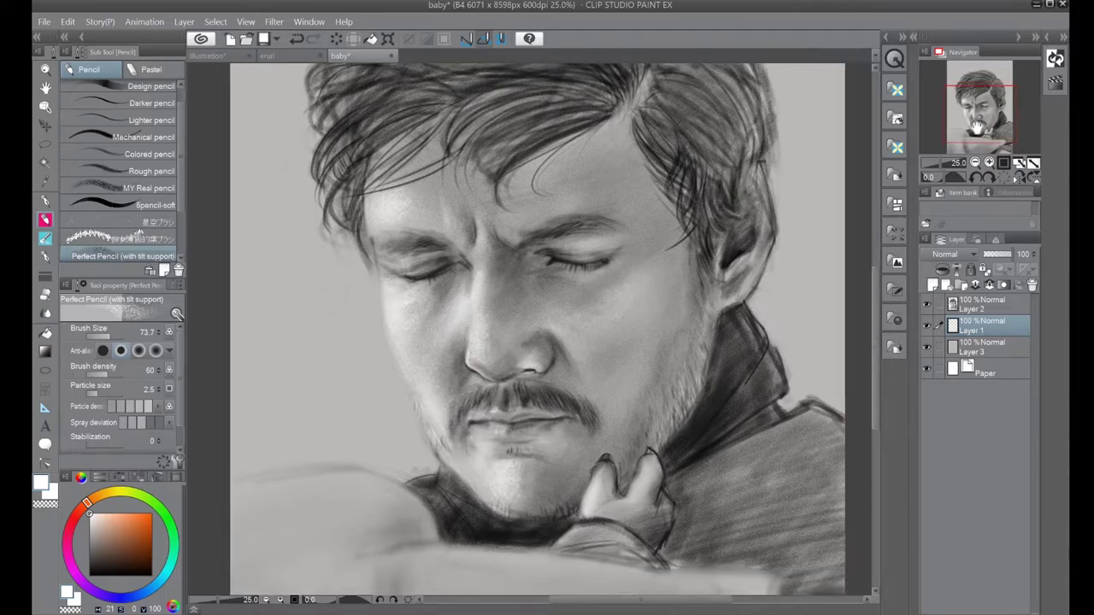
- Brighten the creature's head and long ear on Layer 1 with broad white Perfect Pencil strokes at brush size 102.5
mouse_move(286, 529)
mouse_down()
mouse_move(359, 328)
mouse_move(288, 327)
mouse_move(410, 381)
mouse_move(285, 442)
mouse_up()
key(bracketright)
key(bracketright)
key(bracketright)
key(bracketright)
key(bracketright)
key(bracketright)
key(bracketleft)
key(bracketleft)
key(bracketleft)
key(bracketleft)
mouse_move(461, 387)
mouse_down()
mouse_move(819, 423)
mouse_move(693, 412)
mouse_move(803, 419)
mouse_up()
mouse_move(453, 431)
mouse_down()
mouse_move(467, 488)
mouse_move(469, 460)
mouse_move(560, 504)
mouse_up()
drag(804, 432, 730, 428)
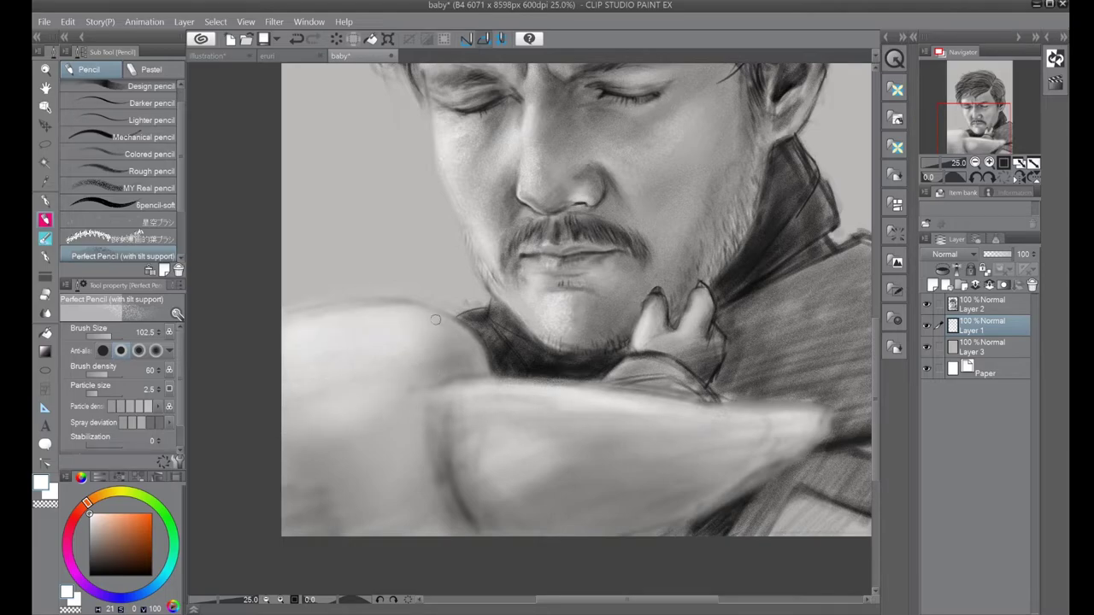
drag(325, 321, 493, 387)
drag(727, 410, 807, 415)
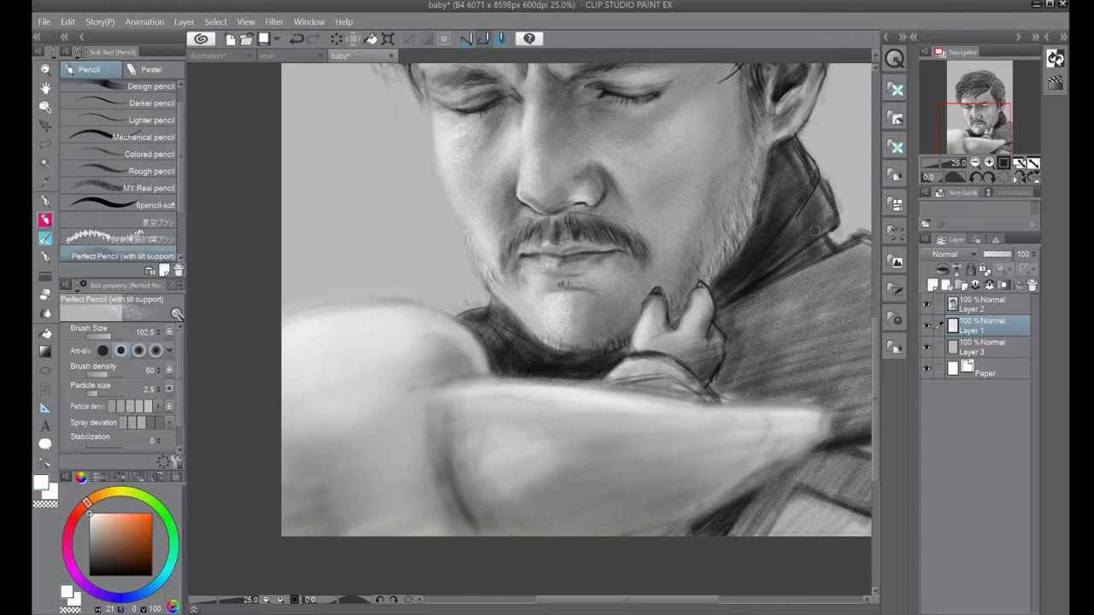
- Darken the collar beside the chin on Layer 2 with the black Perfect Pencil
key(alt+bracketright)
key(e)
key(p)
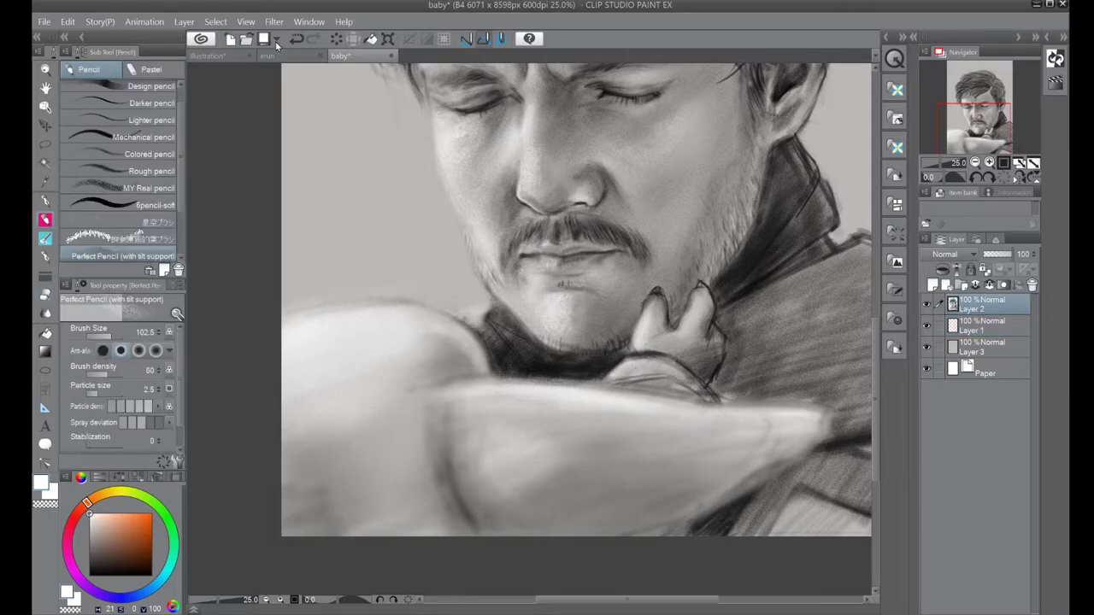
key(x)
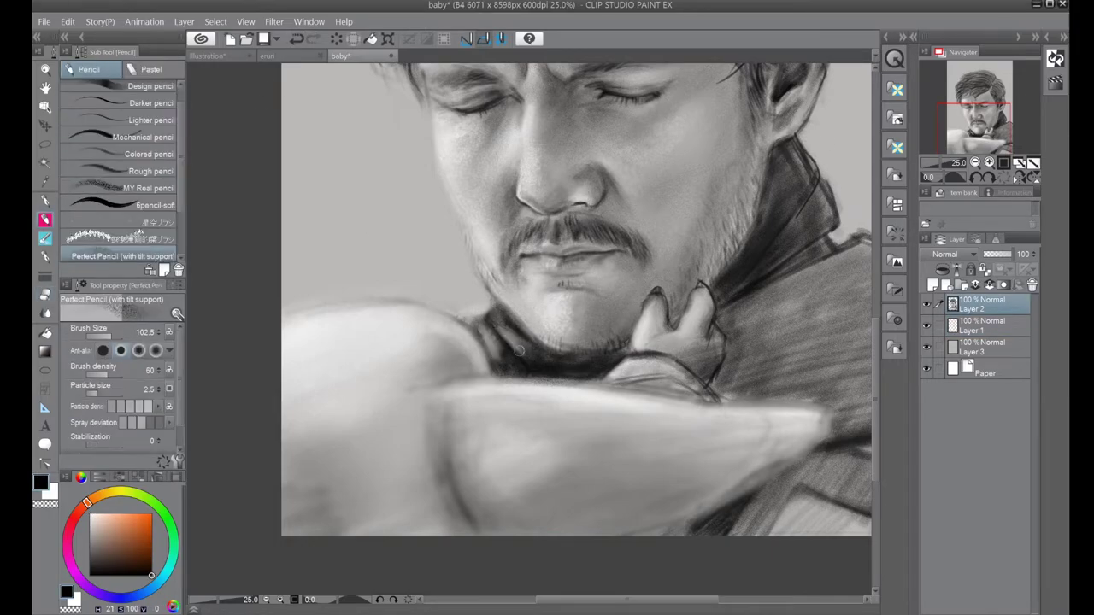
- Define the lip line, moustache hairs and nostril on Layer 2 with the black Perfect Pencil at brush size 24.5
click(988, 109)
drag(107, 336, 94, 336)
scroll(333, 547, up, 2)
key(ctrl+z)
drag(416, 413, 458, 411)
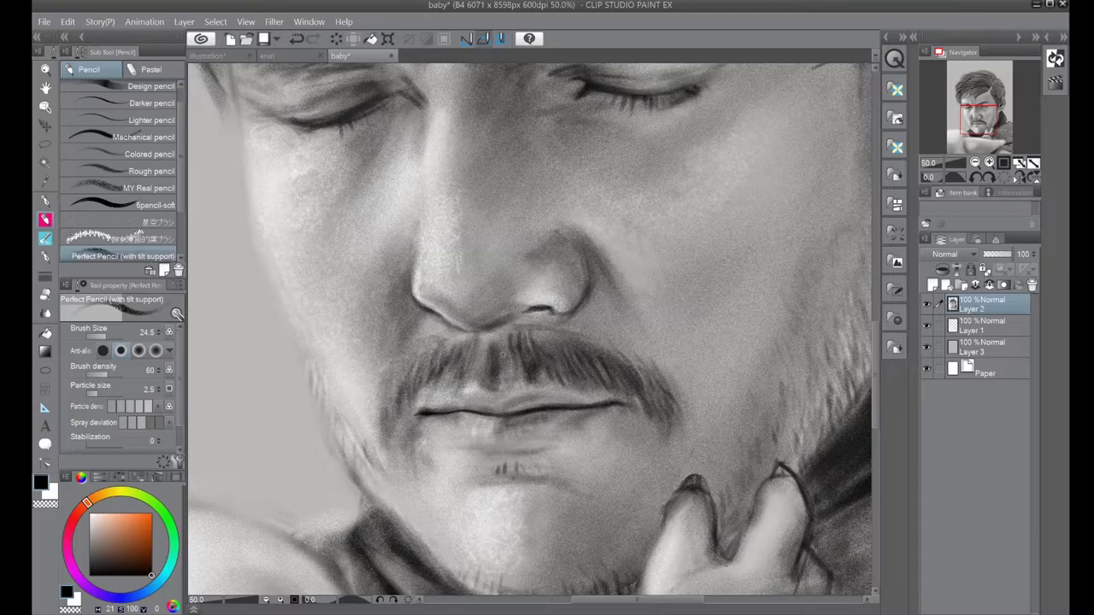
drag(518, 326, 519, 354)
drag(532, 332, 533, 355)
drag(541, 333, 545, 357)
drag(526, 311, 555, 309)
- Darken the closed lid lines of both eyes and draw their eyelashes with fine black pencil strokes
drag(478, 342, 568, 502)
drag(429, 280, 477, 259)
drag(369, 287, 438, 282)
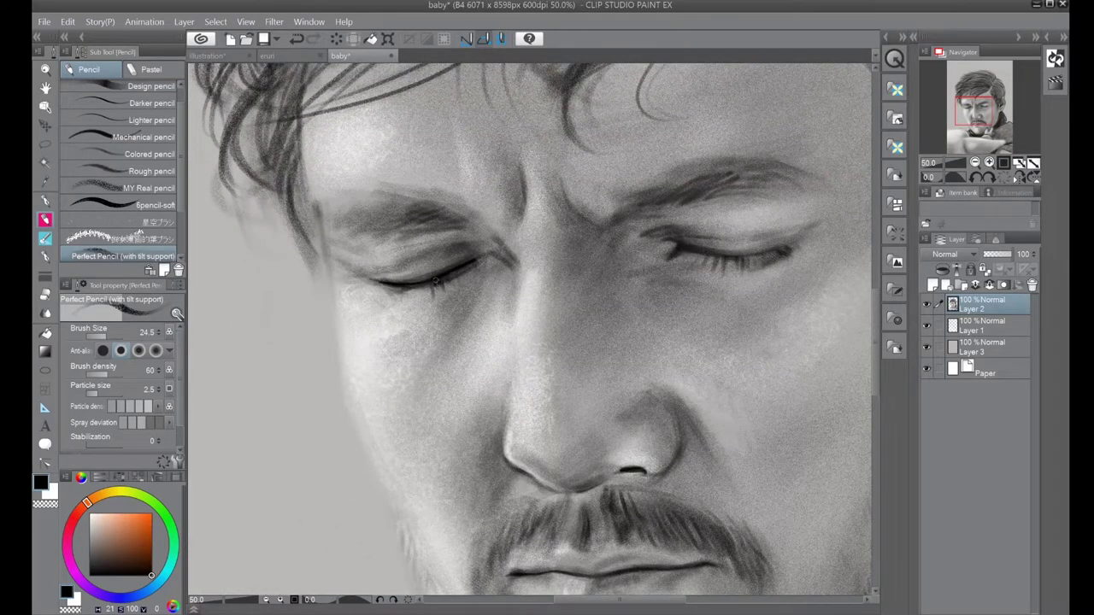
drag(502, 250, 426, 260)
drag(633, 342, 446, 341)
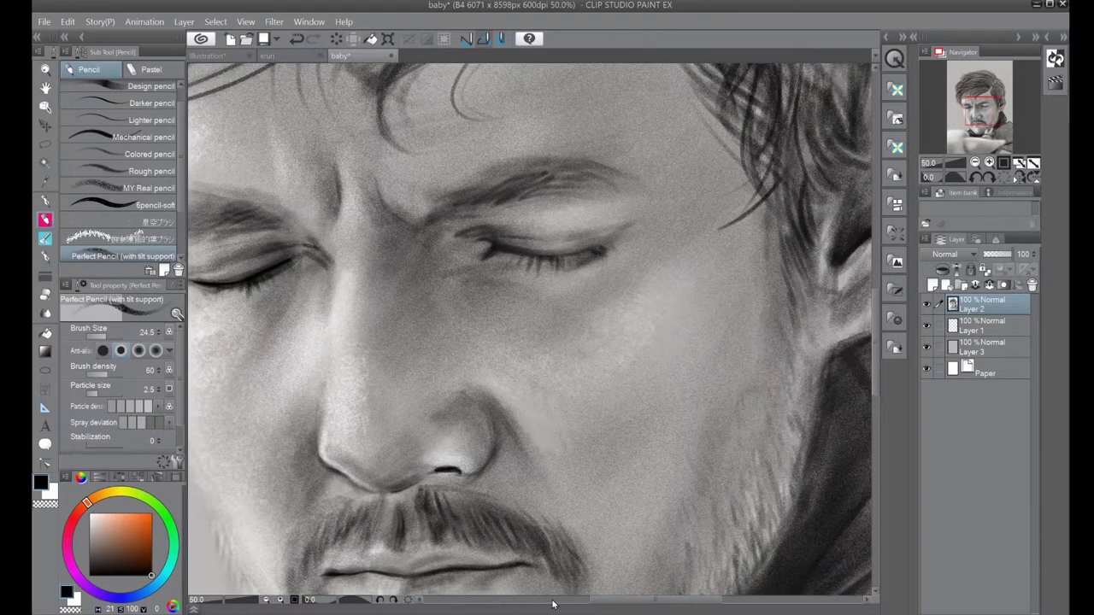
mouse_move(535, 256)
mouse_down()
mouse_move(547, 270)
mouse_move(528, 264)
mouse_up()
mouse_move(612, 240)
mouse_down()
mouse_move(542, 251)
mouse_move(523, 270)
mouse_up()
mouse_move(561, 257)
mouse_down()
mouse_move(573, 260)
mouse_move(534, 274)
mouse_up()
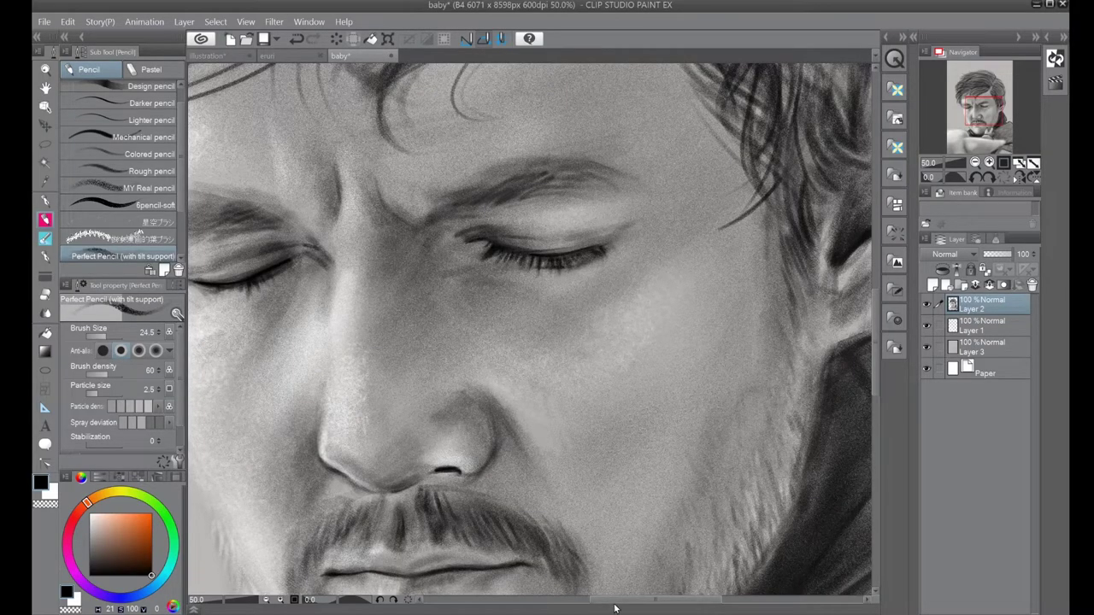
- Deepen the shadows at the inner eye corner, along the nose bridge and at the nose's outer edge
drag(977, 120, 966, 121)
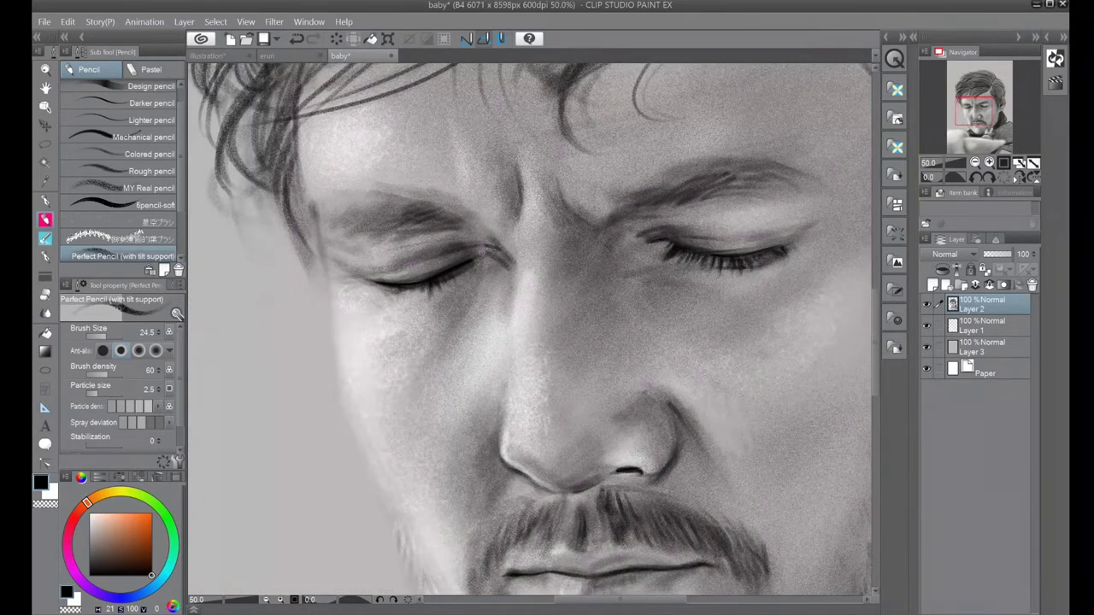
drag(509, 257, 509, 307)
drag(567, 284, 598, 364)
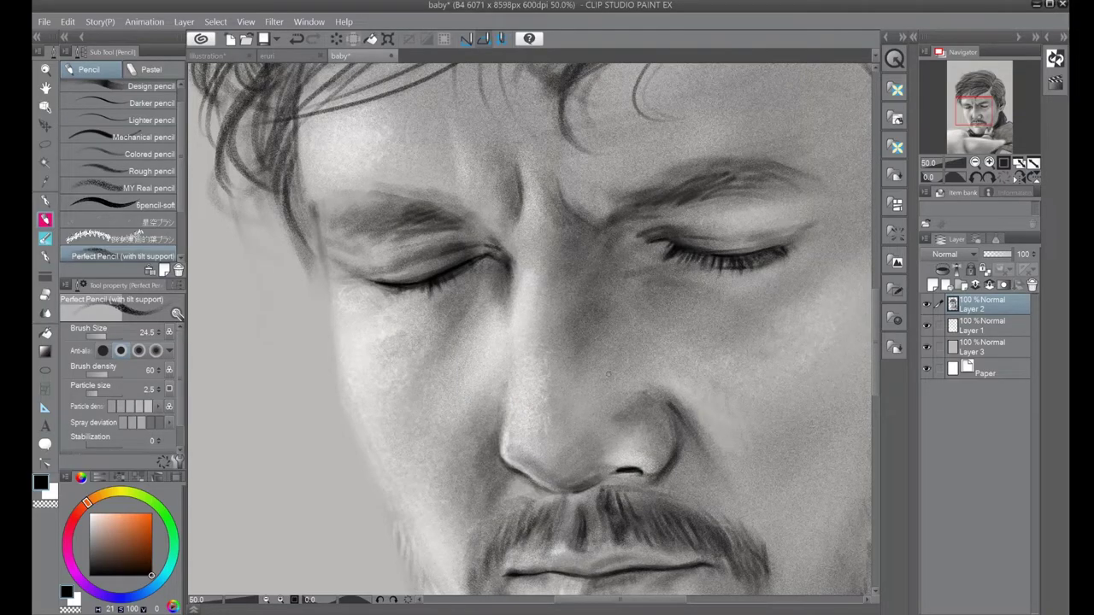
drag(501, 402, 492, 425)
- Shade the nostril wing, the underside of the nose and the fold running down the cheek
drag(617, 403, 658, 432)
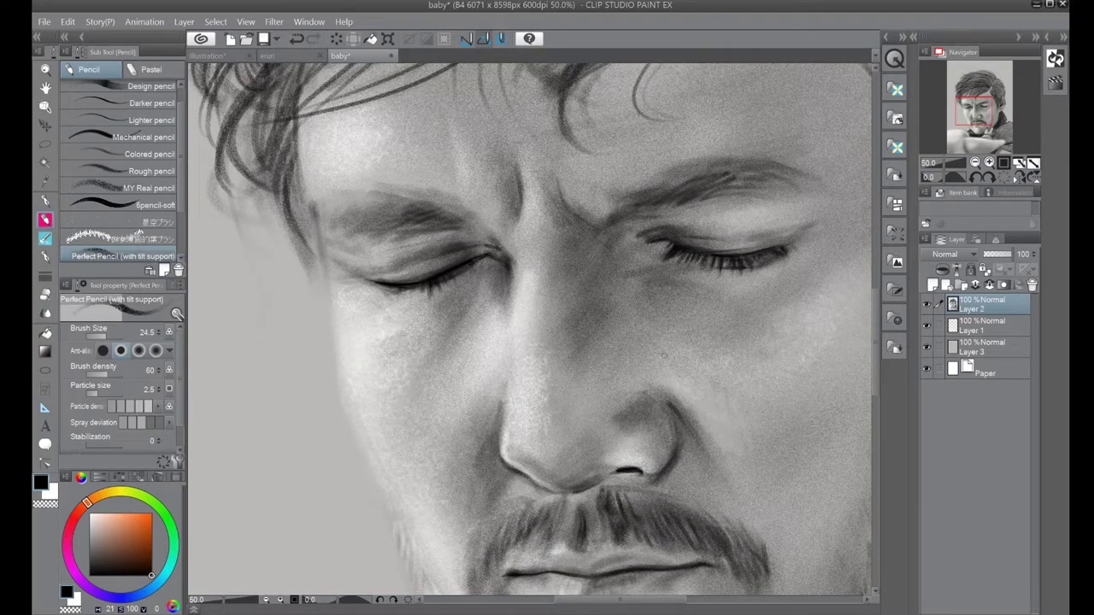
mouse_move(598, 468)
mouse_down()
mouse_move(563, 483)
mouse_move(590, 475)
mouse_up()
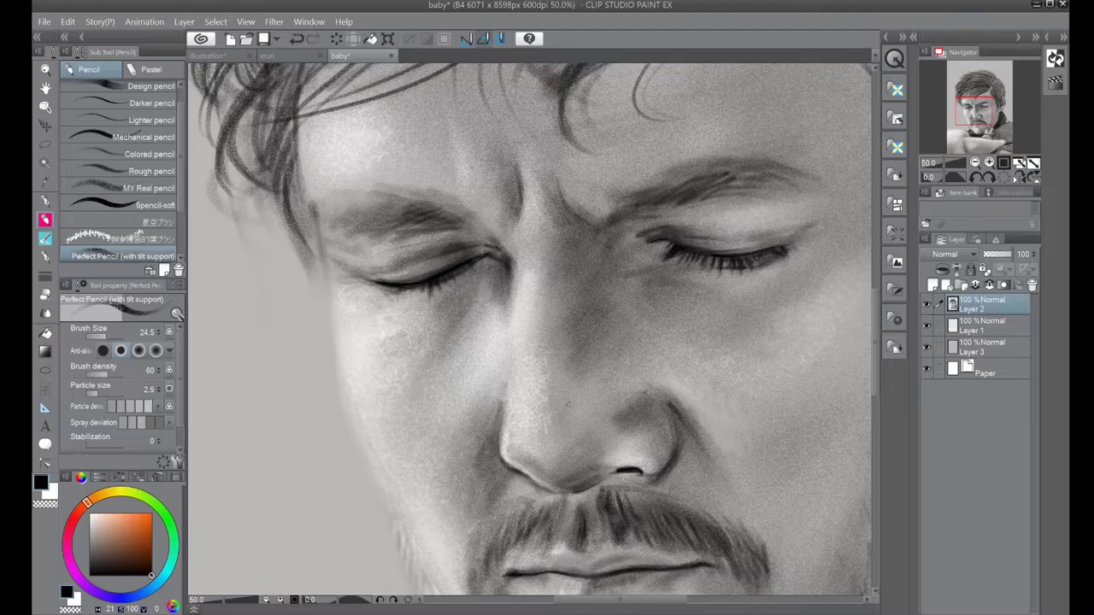
mouse_move(598, 410)
mouse_down()
mouse_move(658, 462)
mouse_move(649, 465)
mouse_move(690, 422)
mouse_up()
drag(688, 461, 736, 523)
drag(727, 483, 743, 515)
drag(610, 489, 574, 490)
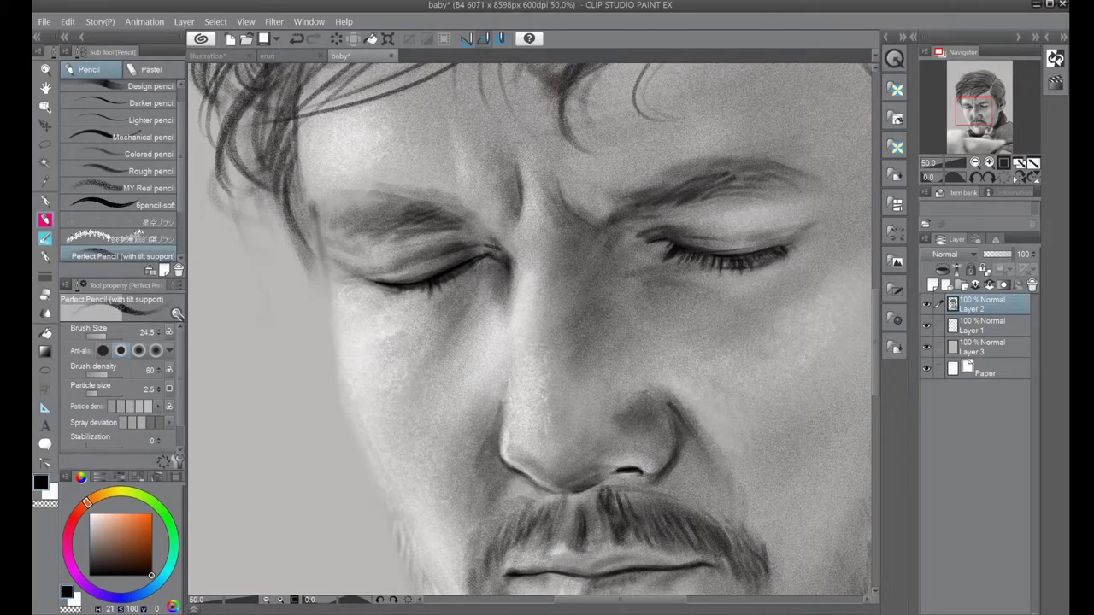
- Darken the eyebrow on the lit side of the face and add more lashes to the eye below it
drag(530, 333, 457, 427)
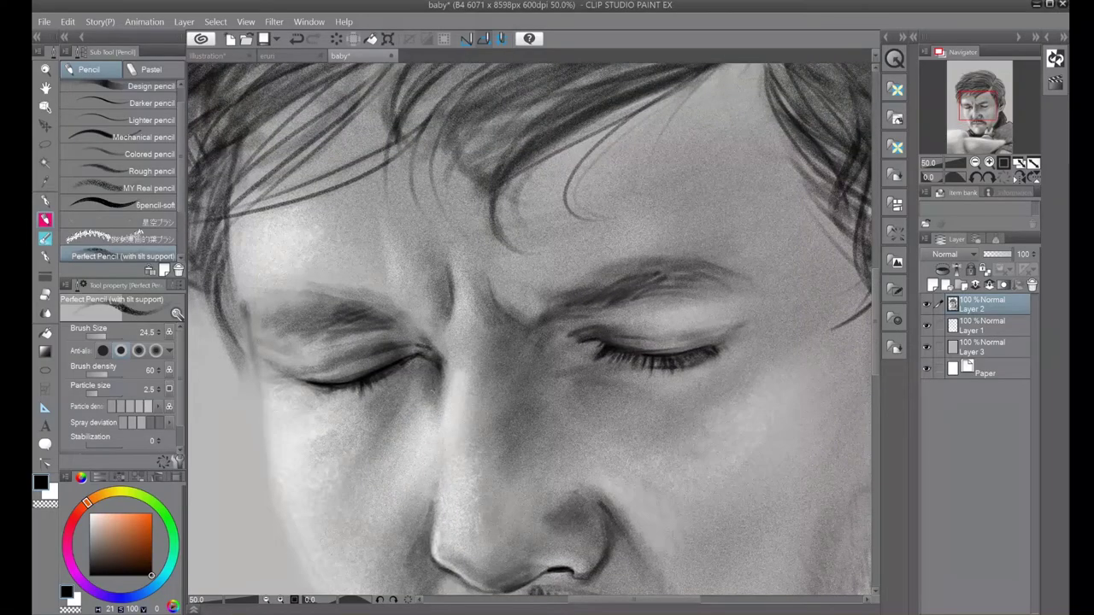
drag(308, 335, 368, 323)
key(e)
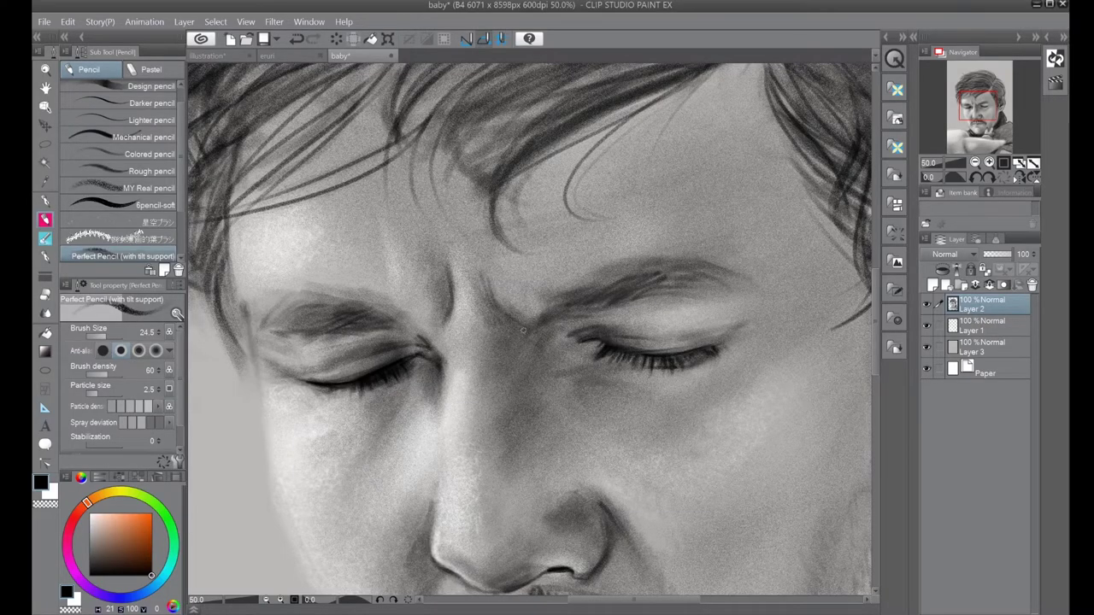
- Shade the lower lip with the black Perfect Pencil and soften it with the Soft eraser
scroll(489, 302, down, 3)
scroll(530, 427, up, 3)
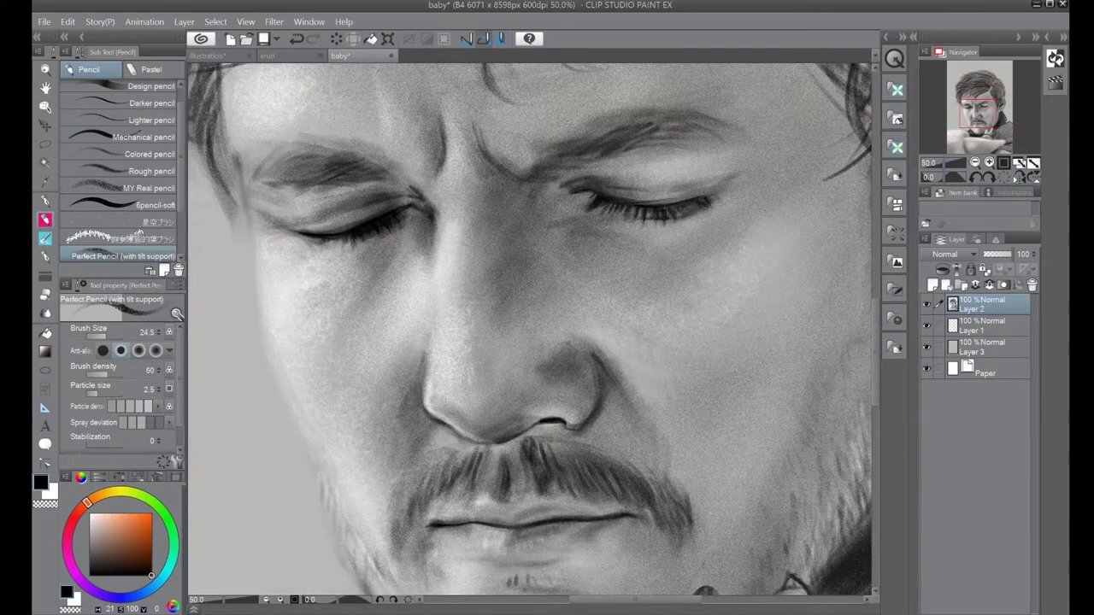
mouse_move(517, 551)
mouse_down()
mouse_move(603, 523)
mouse_move(581, 537)
mouse_up()
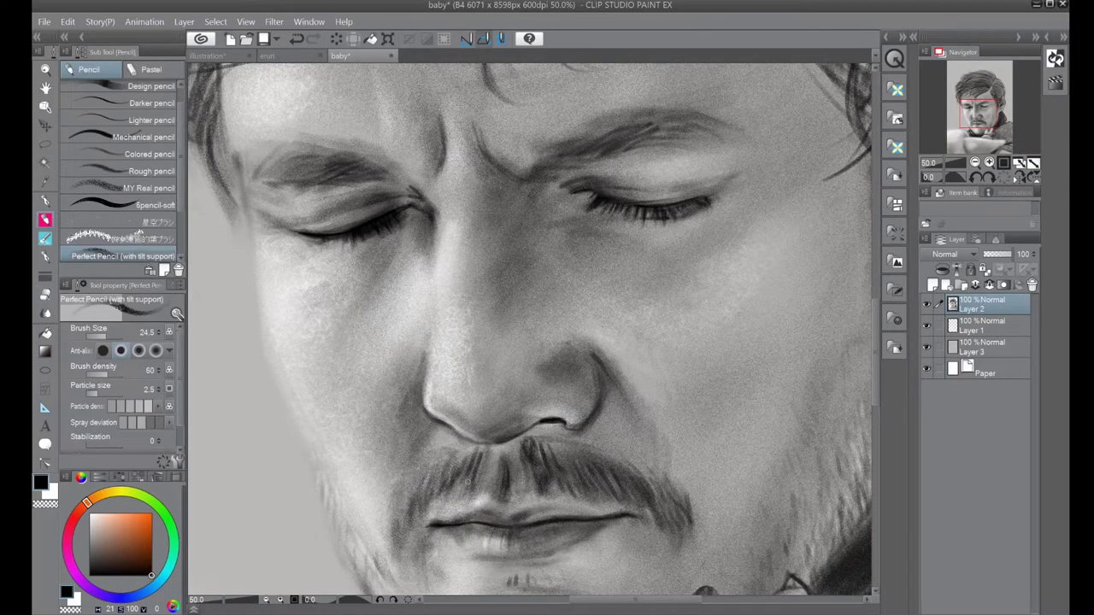
key(e)
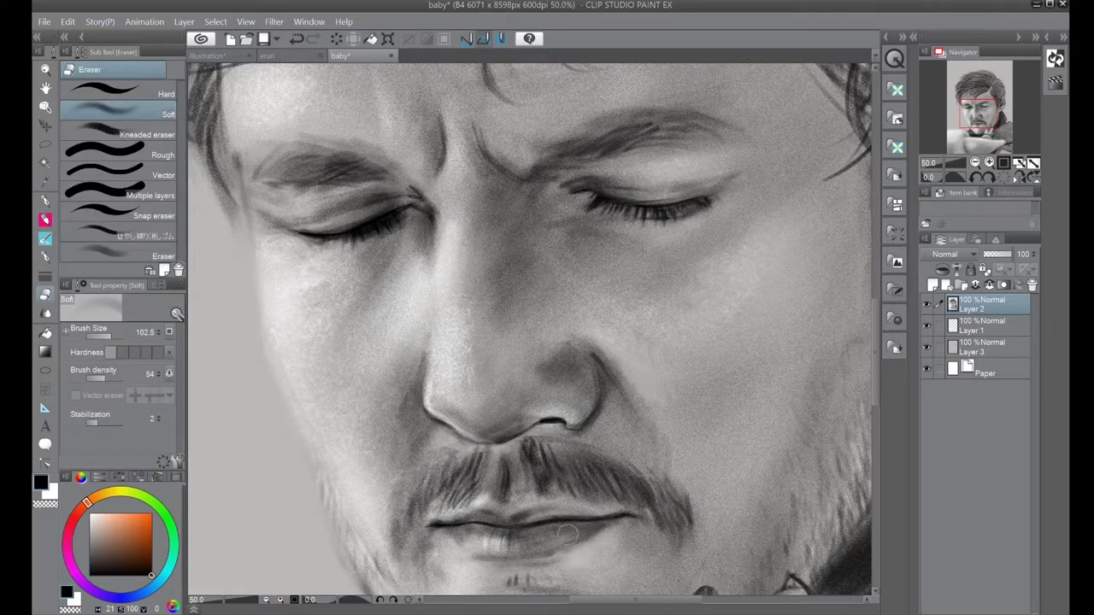
key(p)
- Pull light stubble hairs out of the lower jaw and chin contour with the Soft eraser at size 24.5
drag(479, 573, 581, 427)
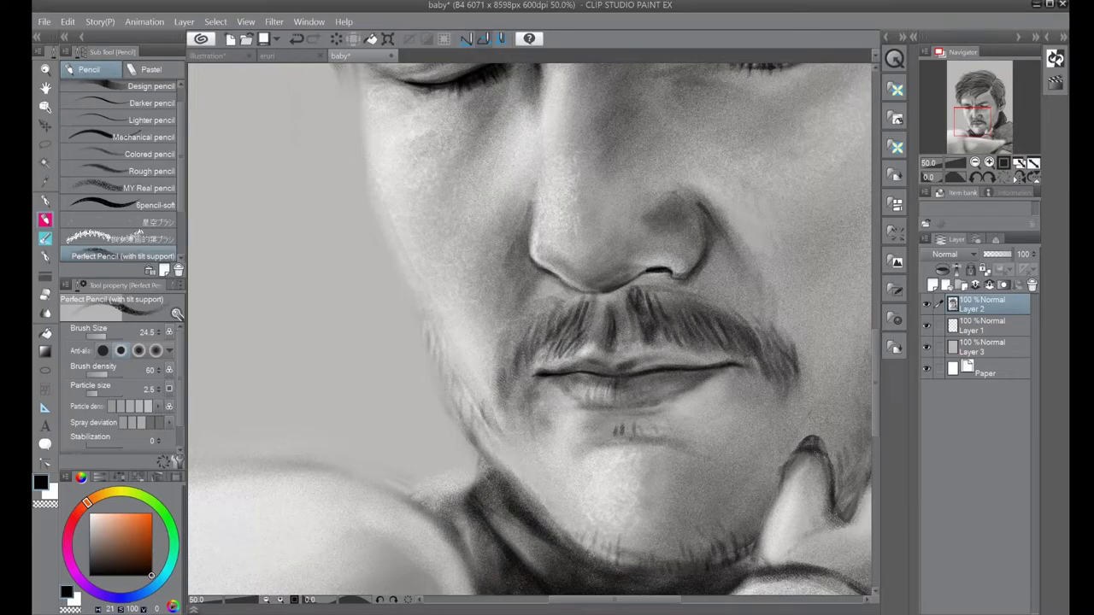
key(e)
drag(491, 452, 556, 521)
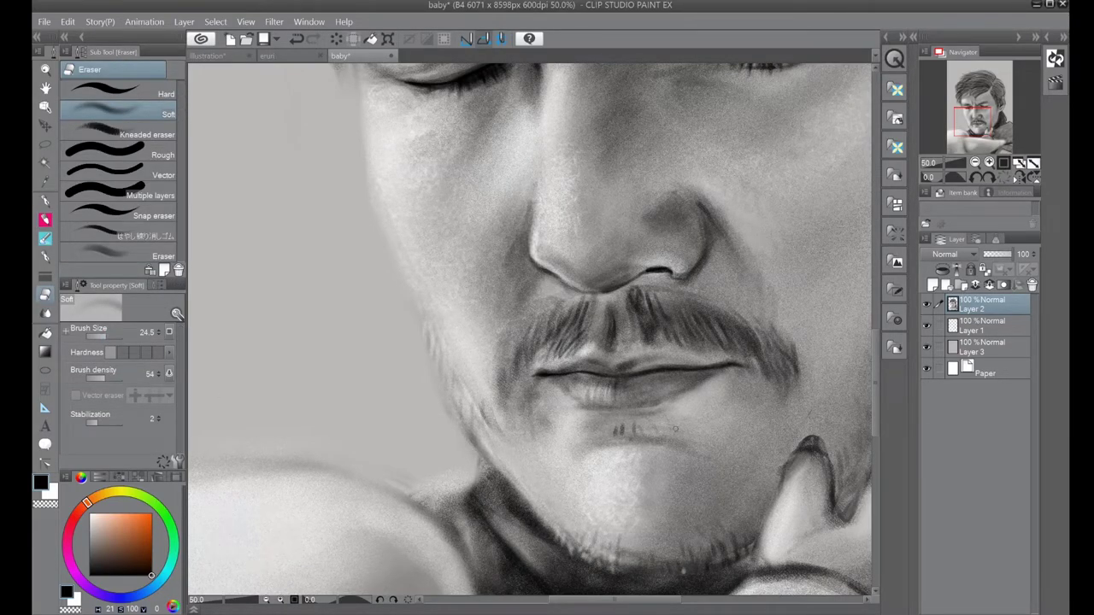
key(p)
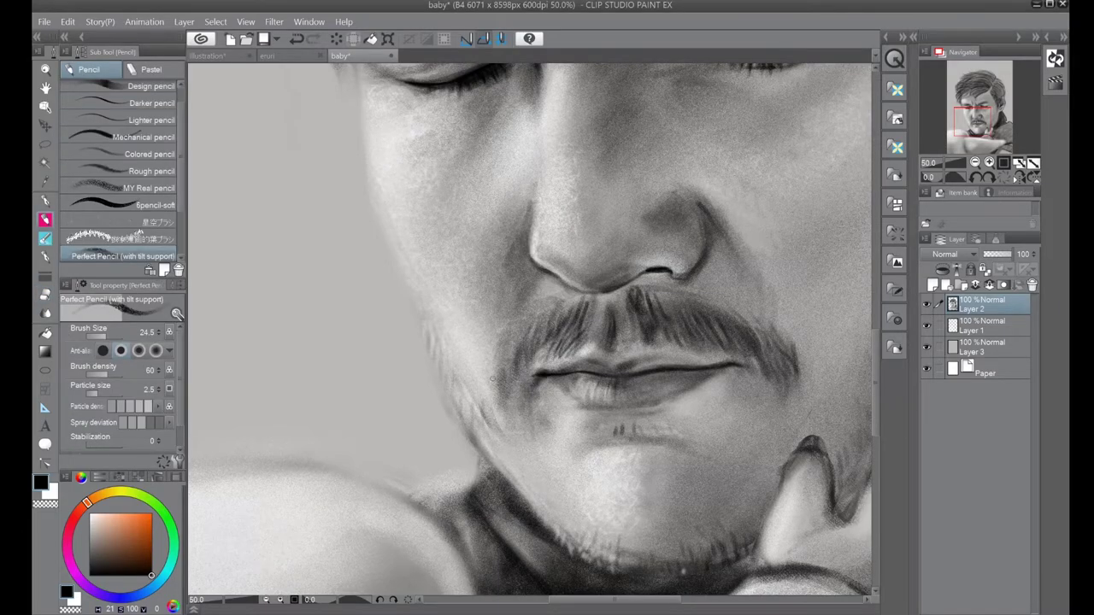
key(e)
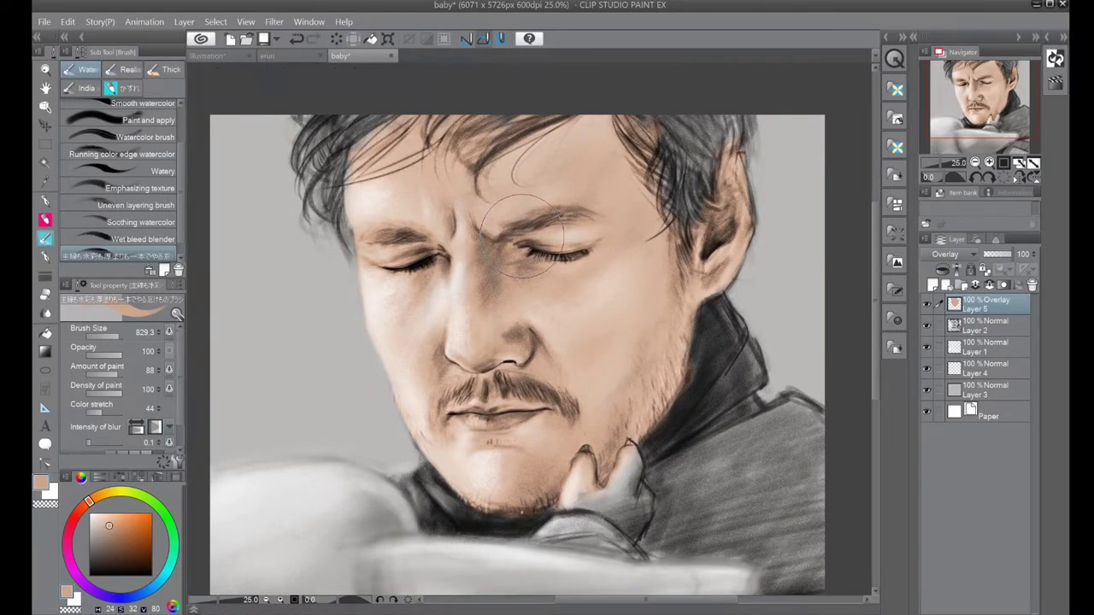
- Paint warm orange-brown shading over the forehead, nose and cheeks on the Overlay layer with the watercolor brush at size 829.3
drag(630, 359, 643, 376)
key(ctrl+z)
mouse_move(500, 291)
mouse_down()
mouse_move(598, 244)
mouse_move(598, 282)
mouse_up()
mouse_move(530, 141)
mouse_down()
mouse_move(581, 181)
mouse_move(649, 393)
mouse_move(500, 475)
mouse_move(495, 461)
mouse_up()
mouse_move(434, 357)
mouse_down()
mouse_move(400, 288)
mouse_move(448, 201)
mouse_move(429, 202)
mouse_move(523, 414)
mouse_move(517, 435)
mouse_move(520, 346)
mouse_move(569, 375)
mouse_move(461, 376)
mouse_move(602, 470)
mouse_move(617, 372)
mouse_move(528, 285)
mouse_move(529, 338)
mouse_move(595, 344)
mouse_move(591, 459)
mouse_move(443, 327)
mouse_move(434, 439)
mouse_move(424, 340)
mouse_move(413, 366)
mouse_move(404, 360)
mouse_move(442, 468)
mouse_move(478, 455)
mouse_move(559, 469)
mouse_move(479, 329)
mouse_up()
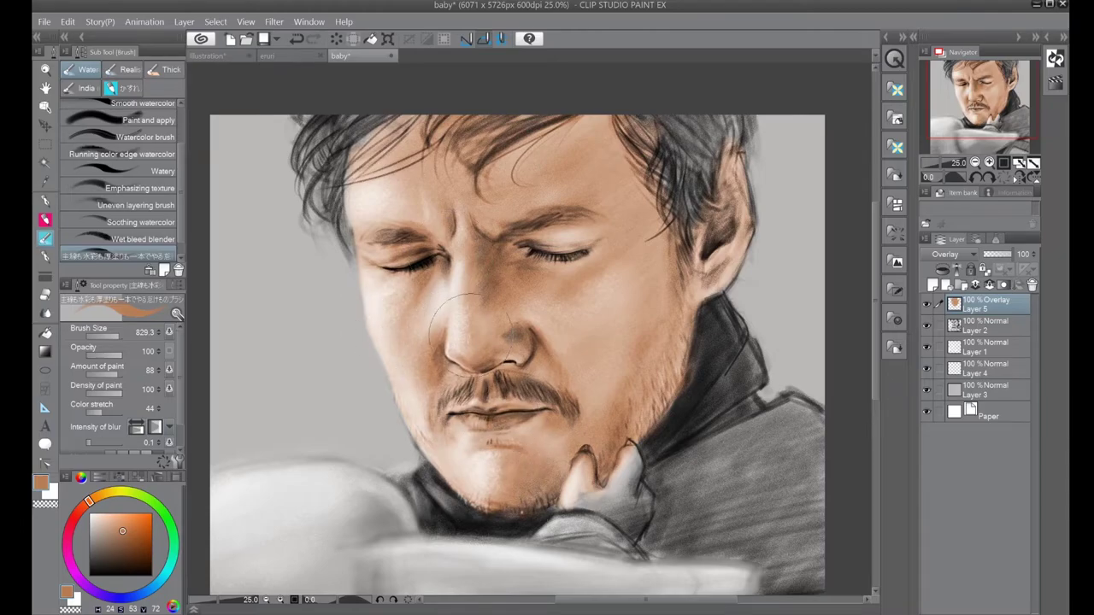
- Tint the nose and lips red on Layer 5, deepening the lips with dark red H 11, S 56, V 50
alt+click(460, 188)
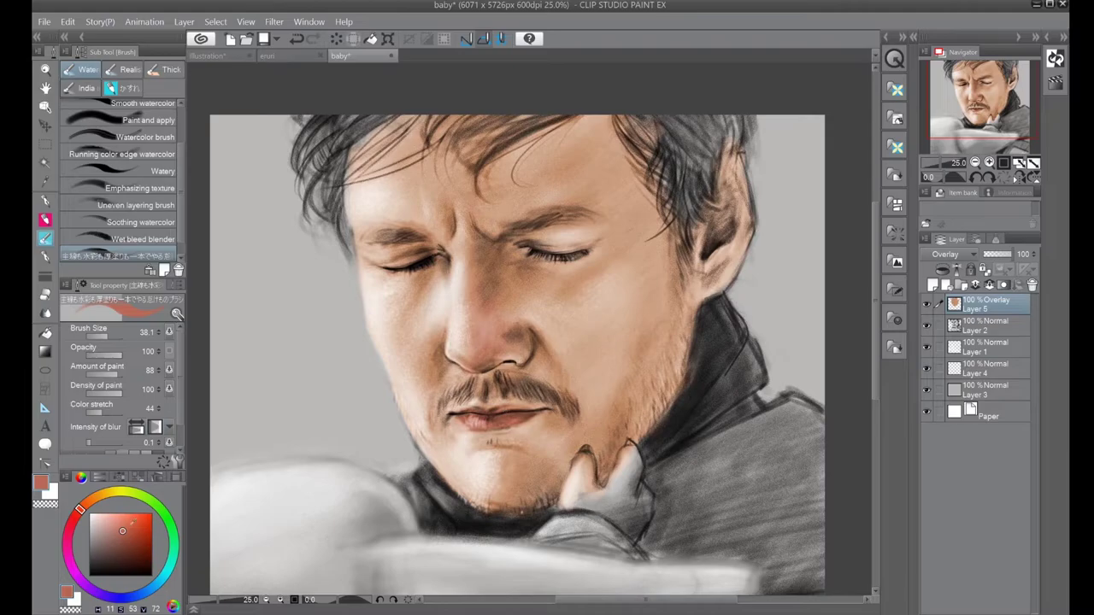
click(132, 545)
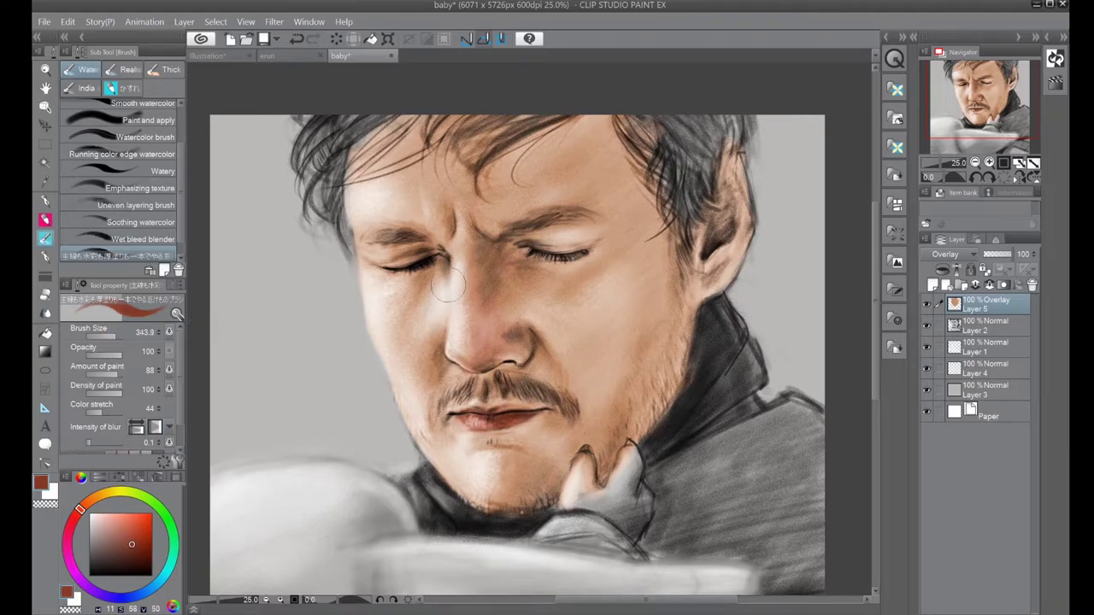
- Paint reddish-brown shading around the eye, nose bridge and shadowed cheek on Layer 5, reducing the brush size to 596.1
drag(118, 335, 202, 327)
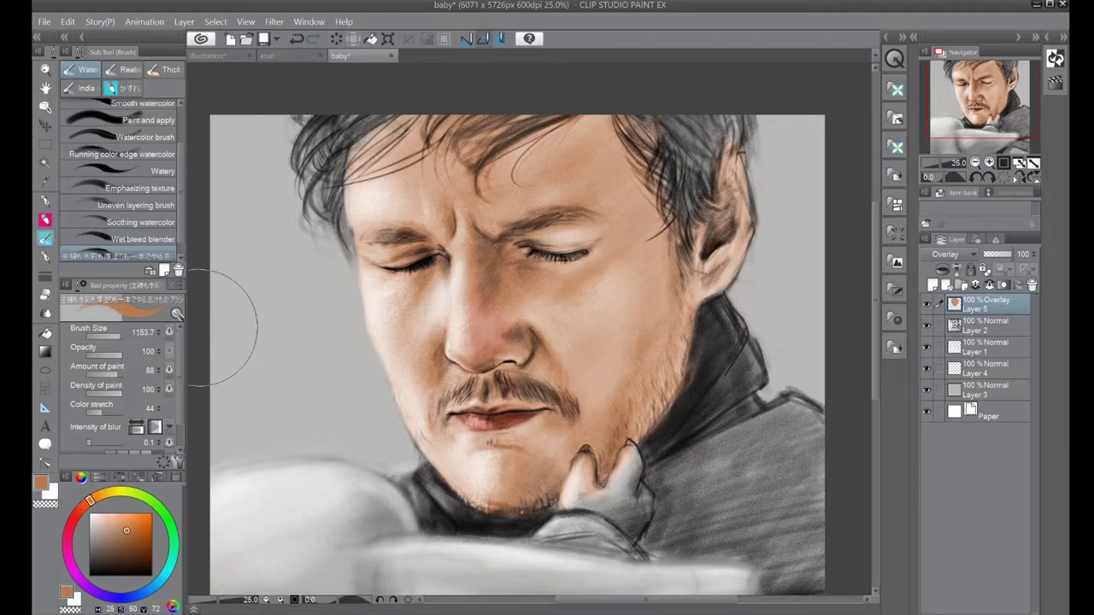
alt+click(529, 256)
mouse_move(682, 248)
mouse_down()
mouse_move(681, 349)
mouse_move(662, 232)
mouse_move(641, 384)
mouse_move(623, 293)
mouse_up()
alt+click(543, 324)
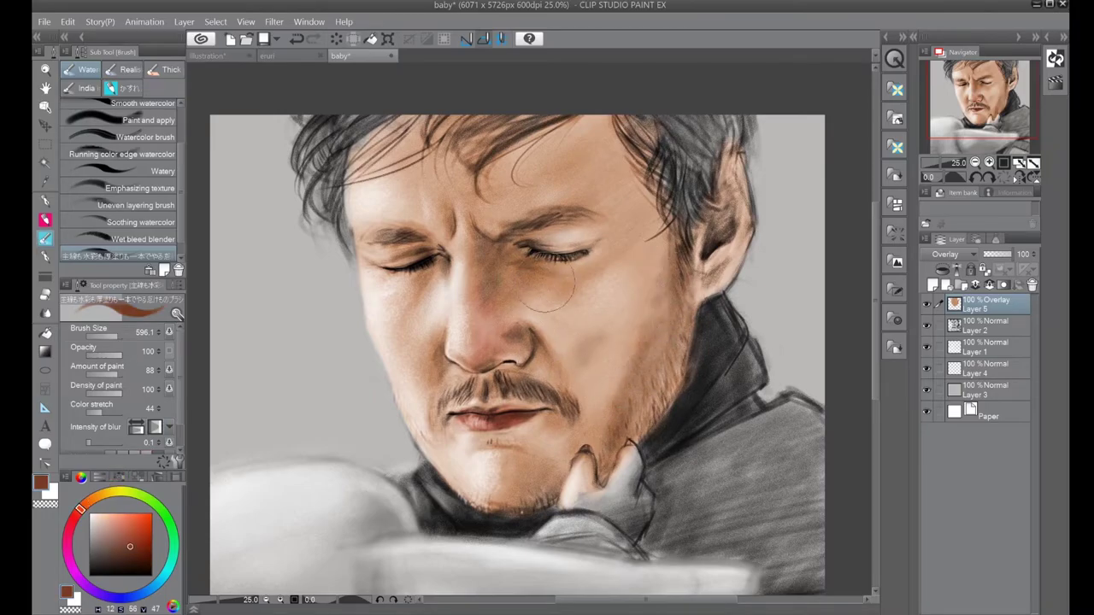
- Glaze muted brown over the temple, jaw and shadowed cheek on Layer 5, enlarging the brush to 829.3
alt+click(553, 446)
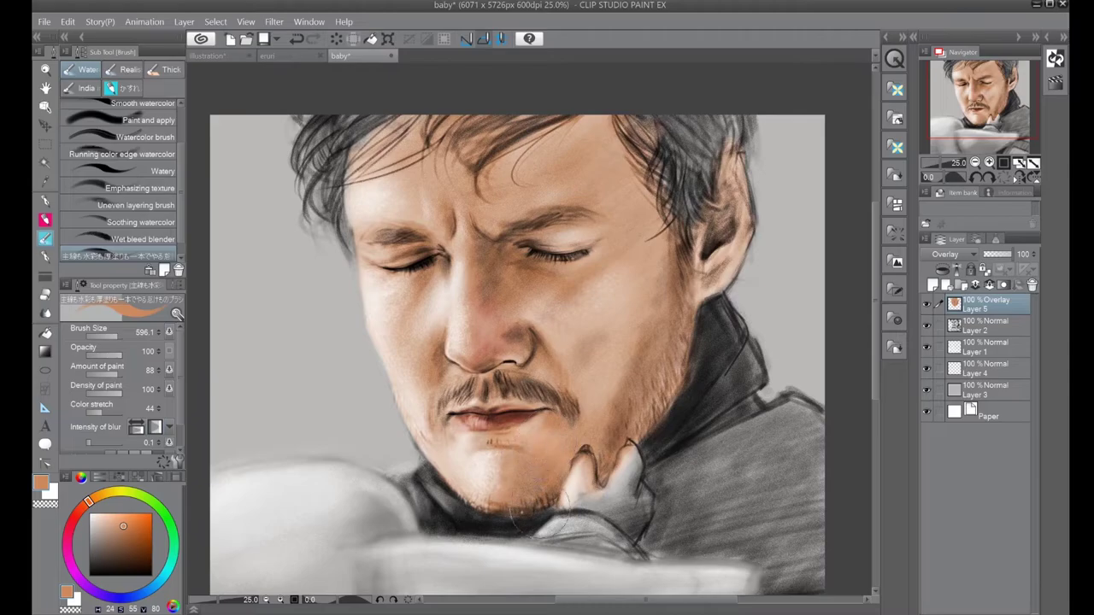
click(118, 546)
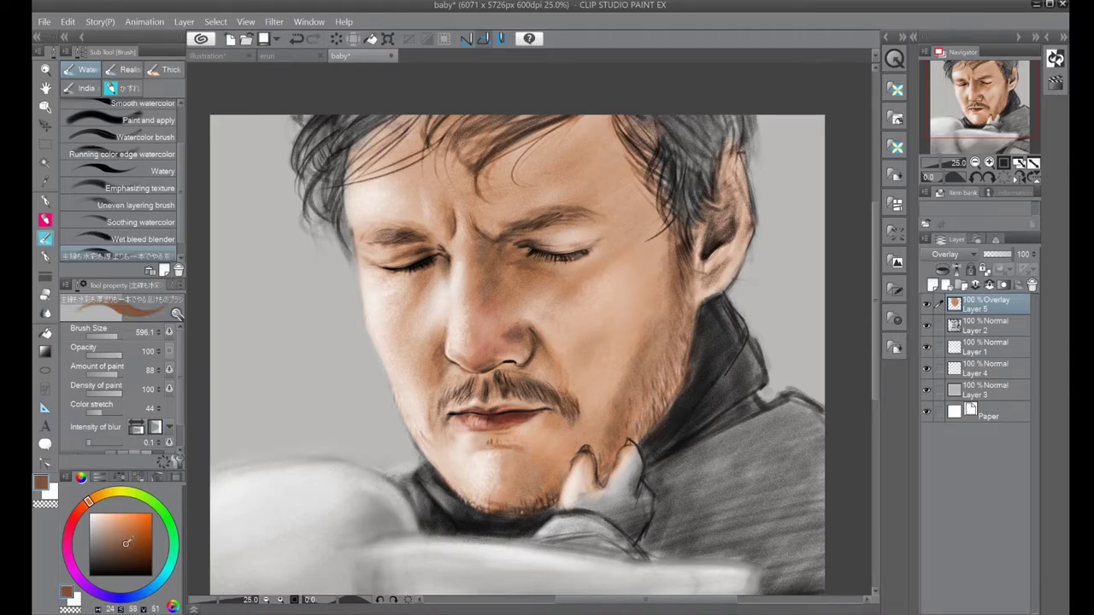
drag(689, 286, 675, 385)
drag(124, 339, 129, 337)
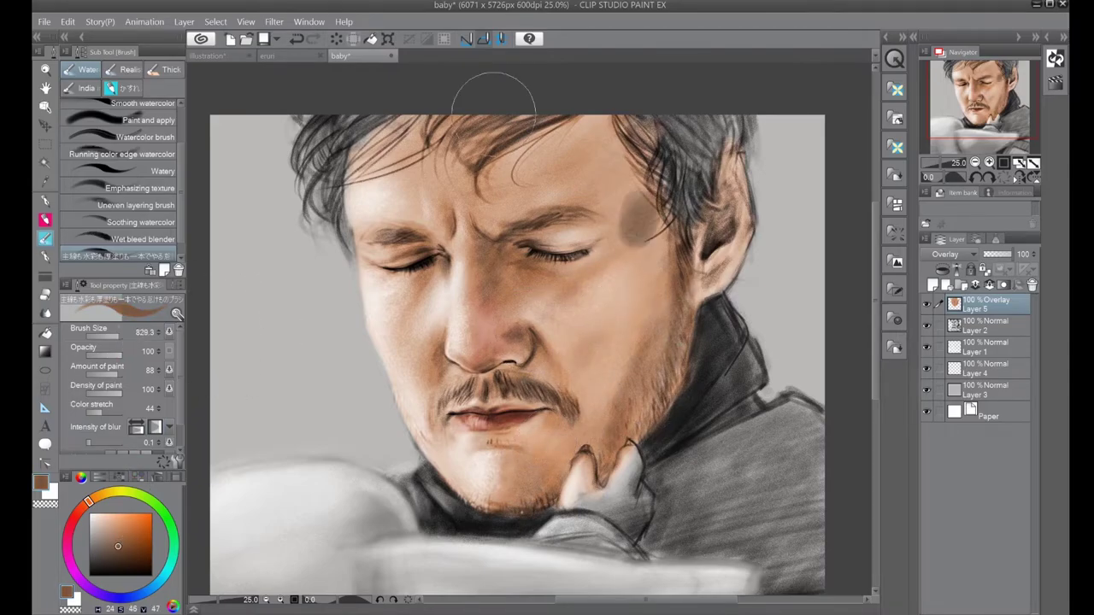
mouse_move(666, 261)
mouse_down()
mouse_move(617, 394)
mouse_move(543, 440)
mouse_move(505, 483)
mouse_move(593, 440)
mouse_up()
mouse_move(547, 410)
mouse_down()
mouse_move(532, 346)
mouse_move(493, 239)
mouse_move(509, 256)
mouse_move(491, 244)
mouse_move(503, 299)
mouse_move(594, 324)
mouse_move(556, 431)
mouse_move(585, 163)
mouse_move(584, 303)
mouse_up()
- Glaze a muted red, H 3, S 43, V 59, over the nose and cheeks on Layer 5
click(76, 515)
click(124, 539)
click(115, 538)
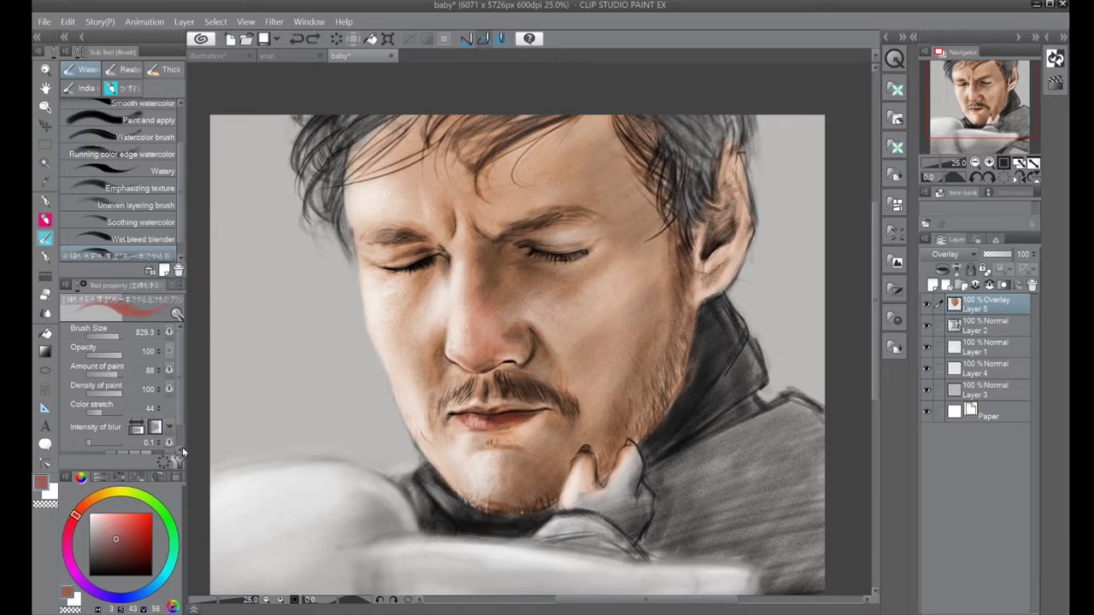
drag(510, 282, 456, 290)
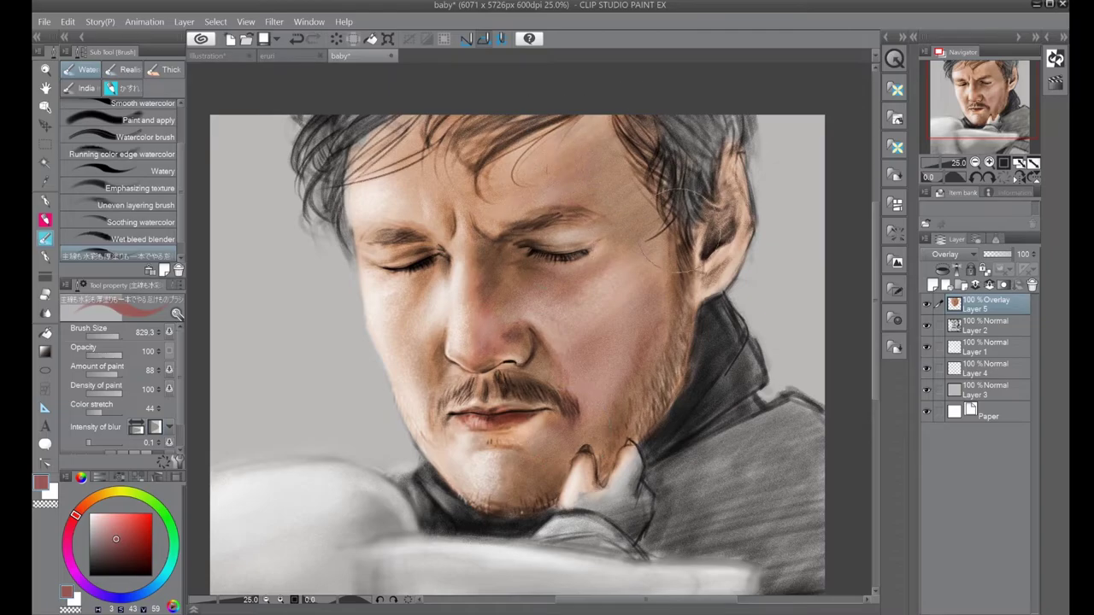
- Deepen the beard, jaw and chin on Layer 5 with dark reddish brown, H 16, S 62, V 39
click(83, 506)
click(128, 552)
mouse_move(667, 290)
mouse_down()
mouse_move(615, 461)
mouse_move(539, 487)
mouse_move(547, 418)
mouse_move(469, 479)
mouse_move(423, 427)
mouse_move(461, 390)
mouse_move(428, 273)
mouse_move(402, 359)
mouse_move(492, 478)
mouse_up()
scroll(491, 479, down, 2)
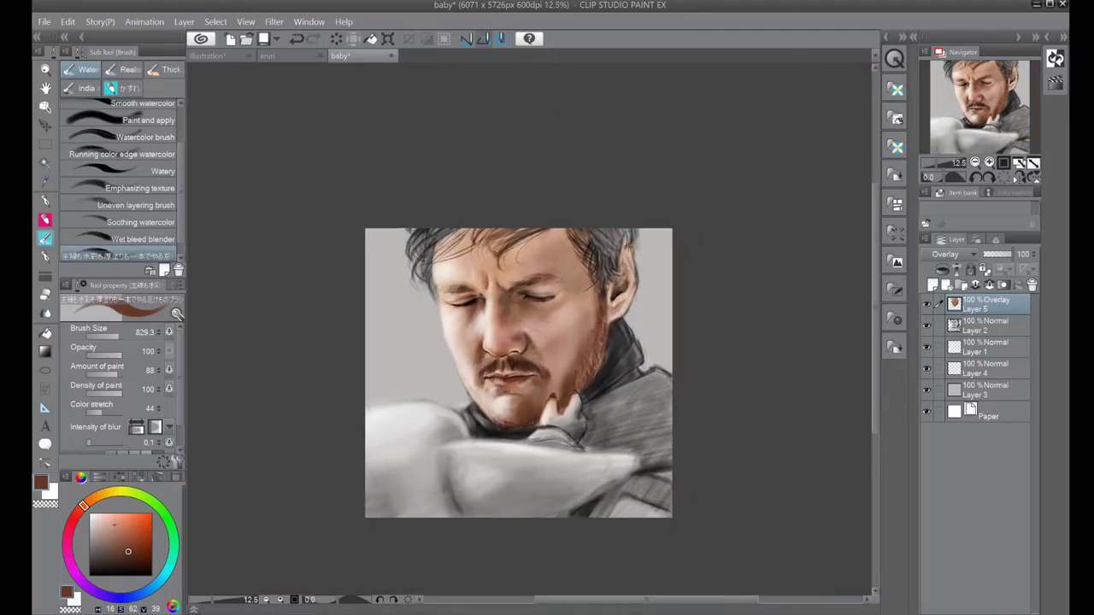
- Darken the shadowed cheek, forehead and temple on Layer 5 with large reddish-brown brush strokes
mouse_move(564, 315)
mouse_down()
mouse_move(560, 384)
mouse_move(556, 247)
mouse_move(560, 312)
mouse_move(564, 265)
mouse_move(478, 265)
mouse_up()
mouse_move(598, 257)
mouse_down()
mouse_move(590, 333)
mouse_move(572, 256)
mouse_up()
alt+click(558, 289)
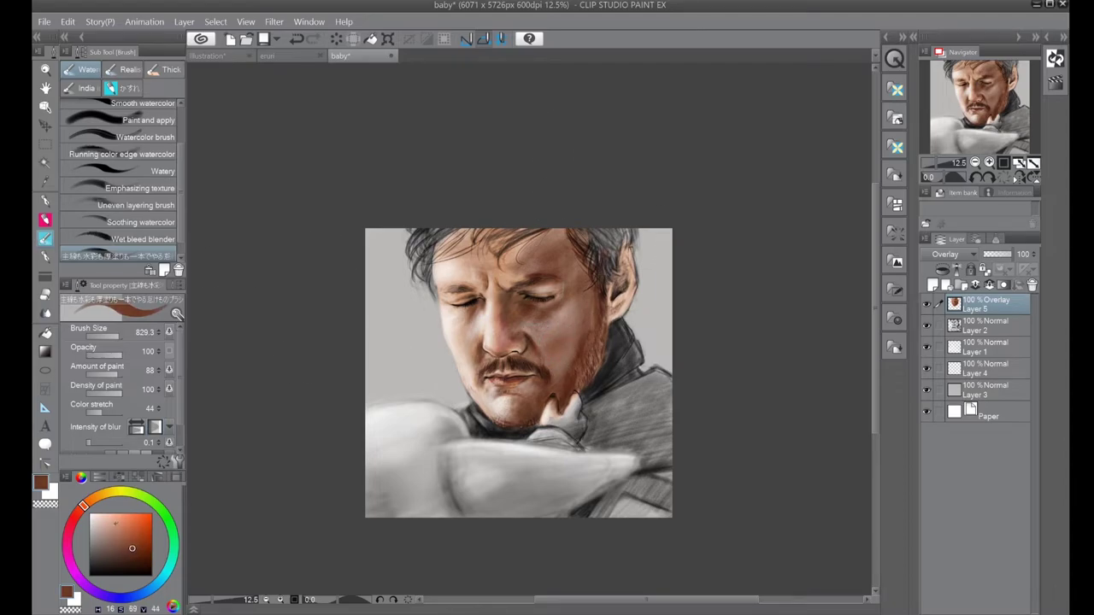
- Glaze reddish brown, H 17, S 55, V 58, over the ear, shadowed cheek and chin on Layer 5
alt+click(523, 415)
alt+click(603, 291)
drag(615, 252, 615, 333)
mouse_move(513, 308)
mouse_down()
mouse_move(544, 346)
mouse_move(559, 316)
mouse_up()
alt+click(615, 282)
mouse_move(619, 252)
mouse_down()
mouse_move(624, 316)
mouse_move(602, 256)
mouse_up()
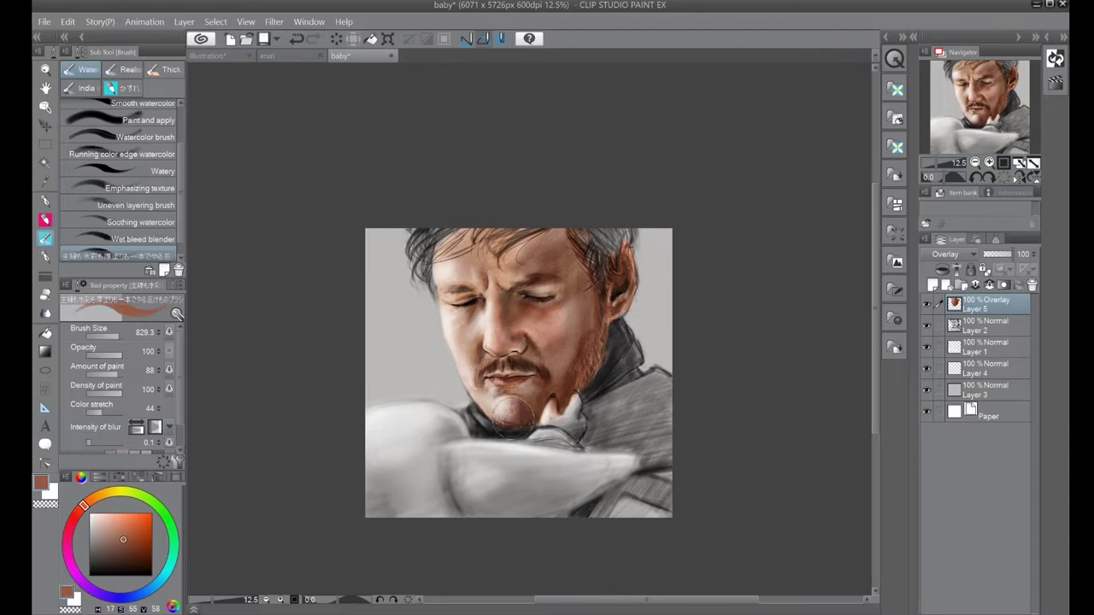
- Mute the jaw beard and darken the coat and collar on Layer 5 with dark navy, H 229, S 29, V 18
drag(571, 371, 581, 304)
alt+click(576, 376)
drag(577, 381, 602, 333)
alt+click(628, 351)
mouse_move(598, 427)
mouse_down()
mouse_move(615, 341)
mouse_move(645, 359)
mouse_move(628, 448)
mouse_move(654, 376)
mouse_move(662, 385)
mouse_move(650, 419)
mouse_up()
alt+click(629, 390)
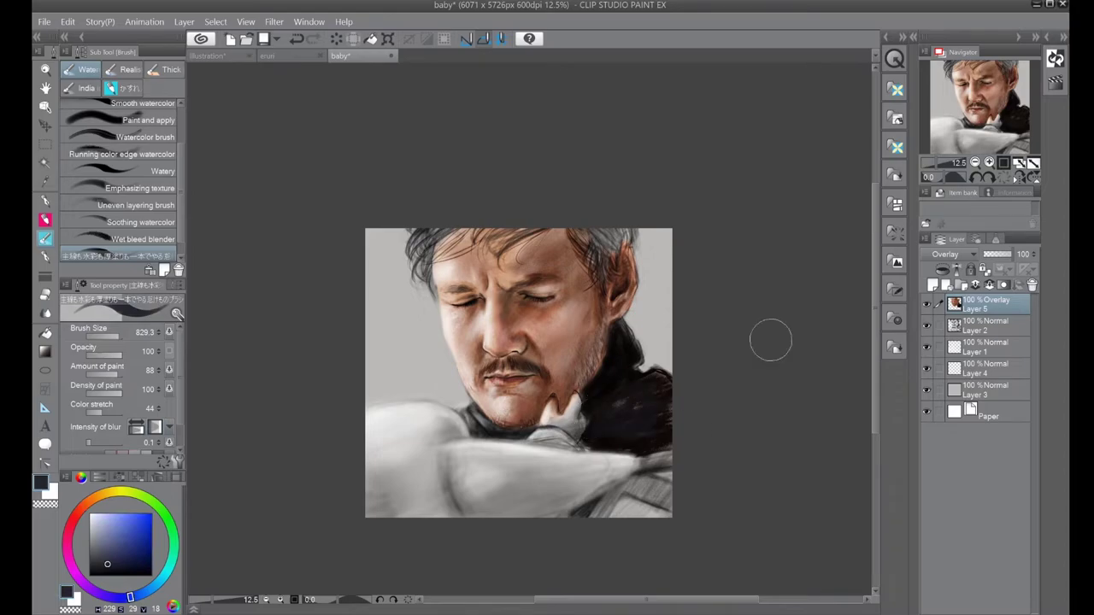
- Colour the baby's head, ear and small hand on Layer 5 with teal, H 170, S 42, V 61
scroll(504, 410, up, 3)
click(160, 577)
click(115, 538)
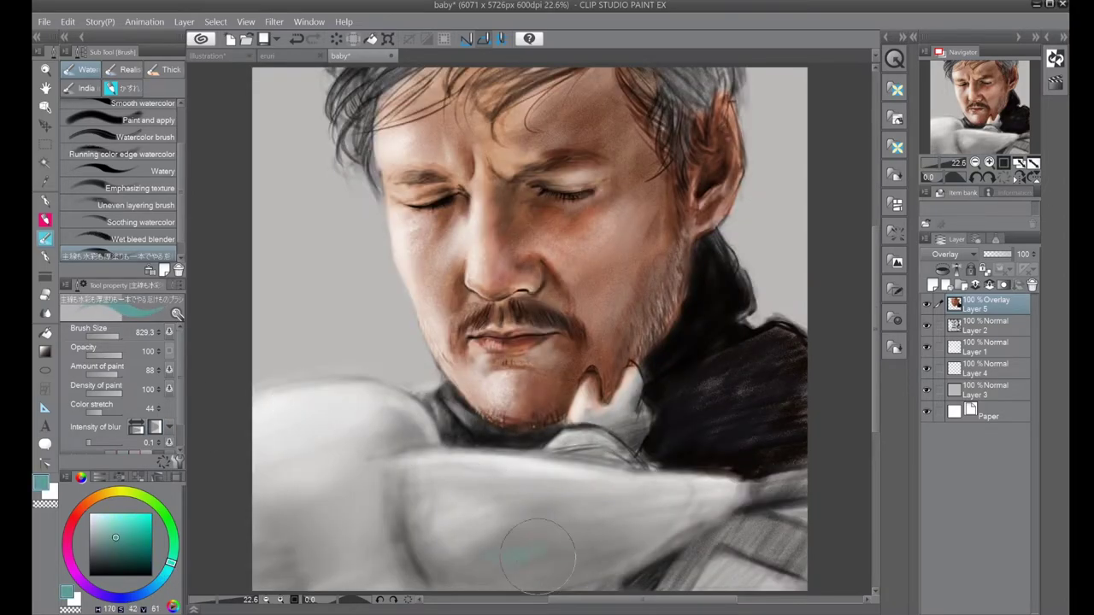
mouse_move(712, 512)
mouse_down()
mouse_move(428, 470)
mouse_move(473, 515)
mouse_move(446, 555)
mouse_move(570, 560)
mouse_move(681, 503)
mouse_move(427, 517)
mouse_move(422, 552)
mouse_move(357, 583)
mouse_move(303, 546)
mouse_move(275, 420)
mouse_move(572, 494)
mouse_up()
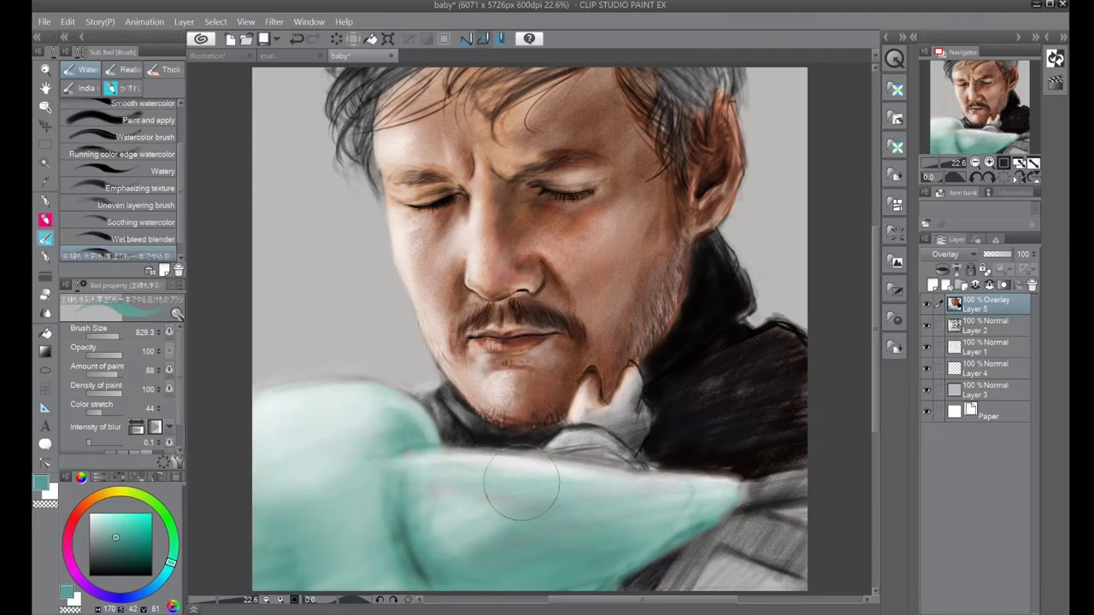
mouse_move(564, 376)
mouse_down()
mouse_move(589, 390)
mouse_move(634, 381)
mouse_move(645, 436)
mouse_up()
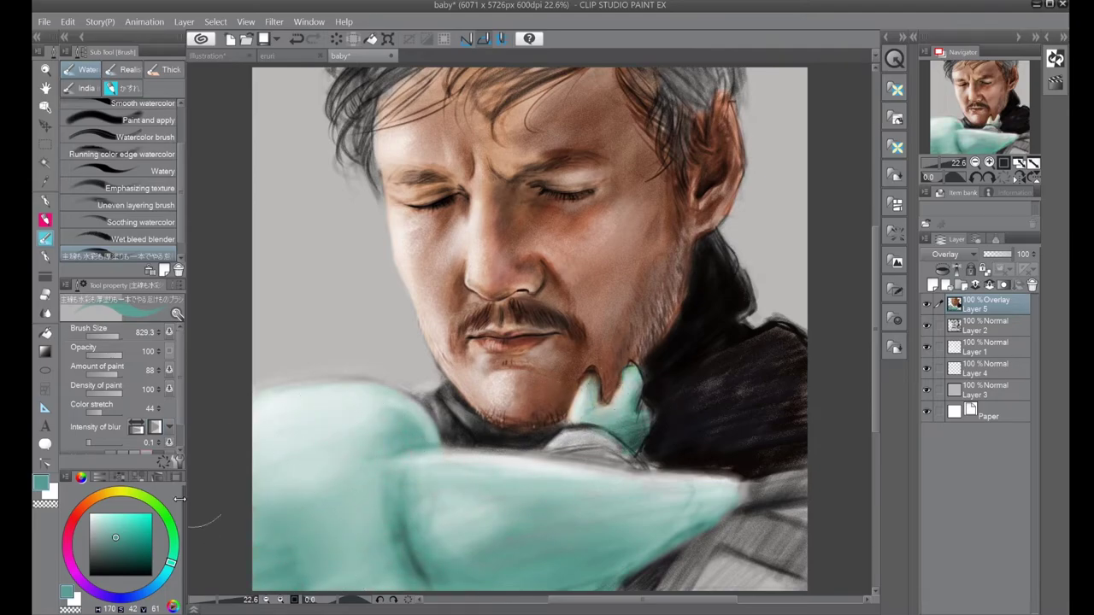
- Shade the lower part of the baby's head and ear with blue-teal, H 192, S 45, V 49, switching to the Soft airbrush
alt+click(538, 538)
mouse_move(538, 538)
mouse_down()
mouse_move(444, 577)
mouse_move(485, 565)
mouse_move(531, 438)
mouse_move(561, 585)
mouse_move(436, 589)
mouse_up()
alt+click(495, 556)
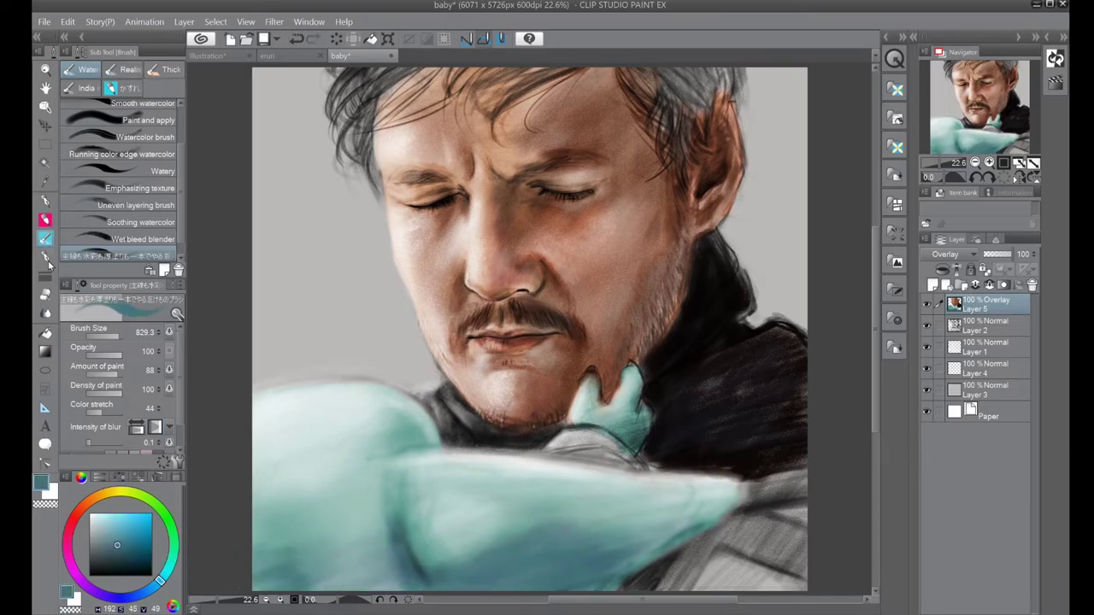
click(50, 260)
click(163, 108)
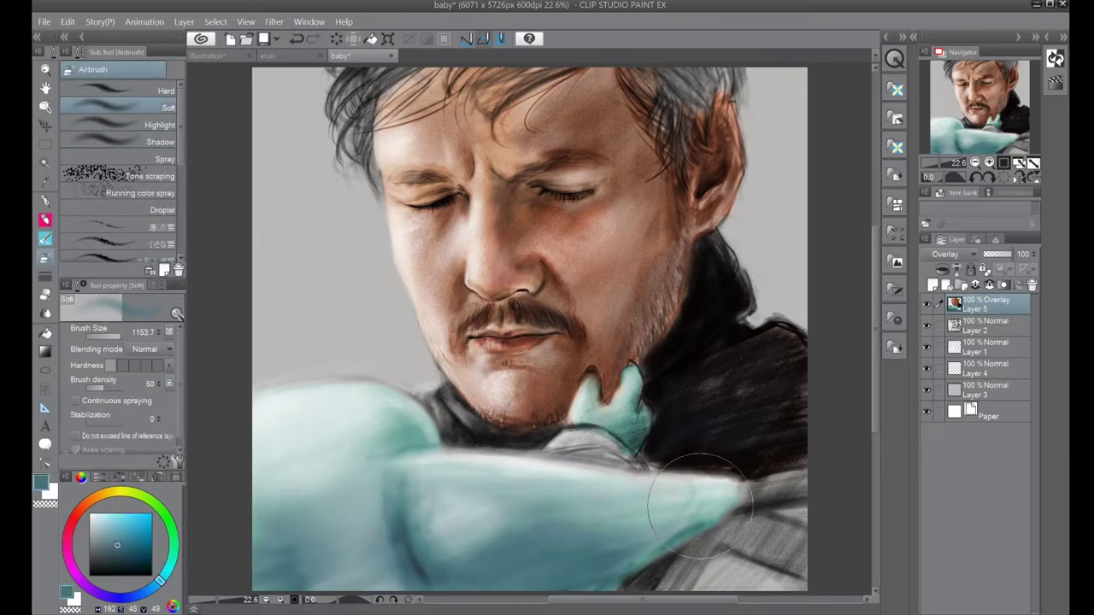
alt+click(658, 501)
mouse_move(667, 556)
mouse_down()
mouse_move(586, 498)
mouse_move(385, 574)
mouse_up()
- Airbrush soft green, H 149, S 47, V 72, over the baby's ear and head at brush size 343.9
alt+click(430, 501)
drag(430, 501, 685, 504)
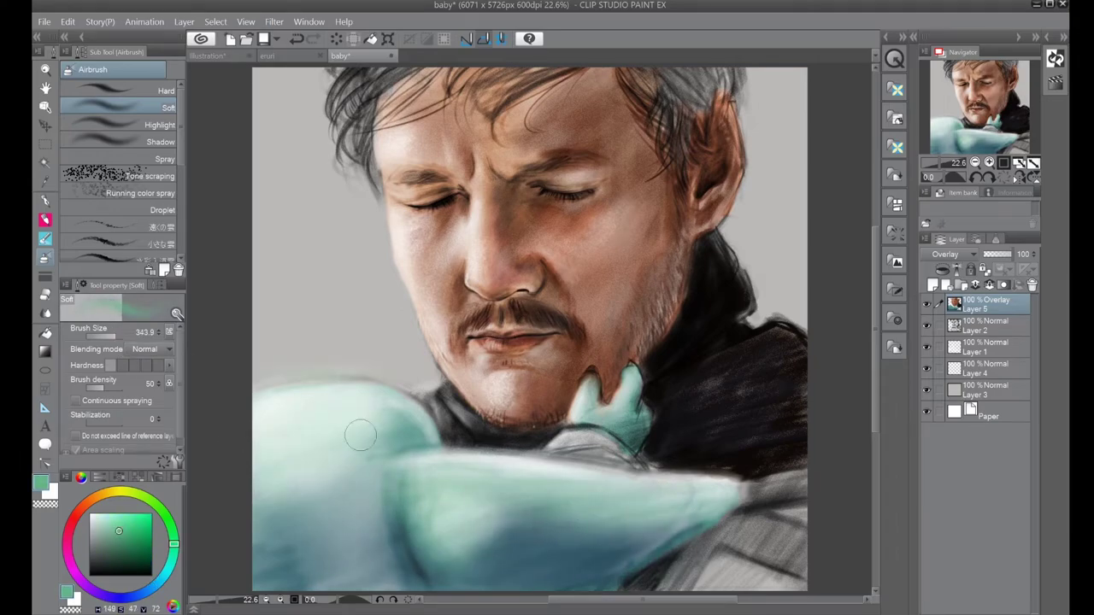
drag(308, 451, 273, 534)
alt+click(446, 496)
mouse_move(447, 496)
mouse_down()
mouse_move(252, 498)
mouse_move(368, 547)
mouse_up()
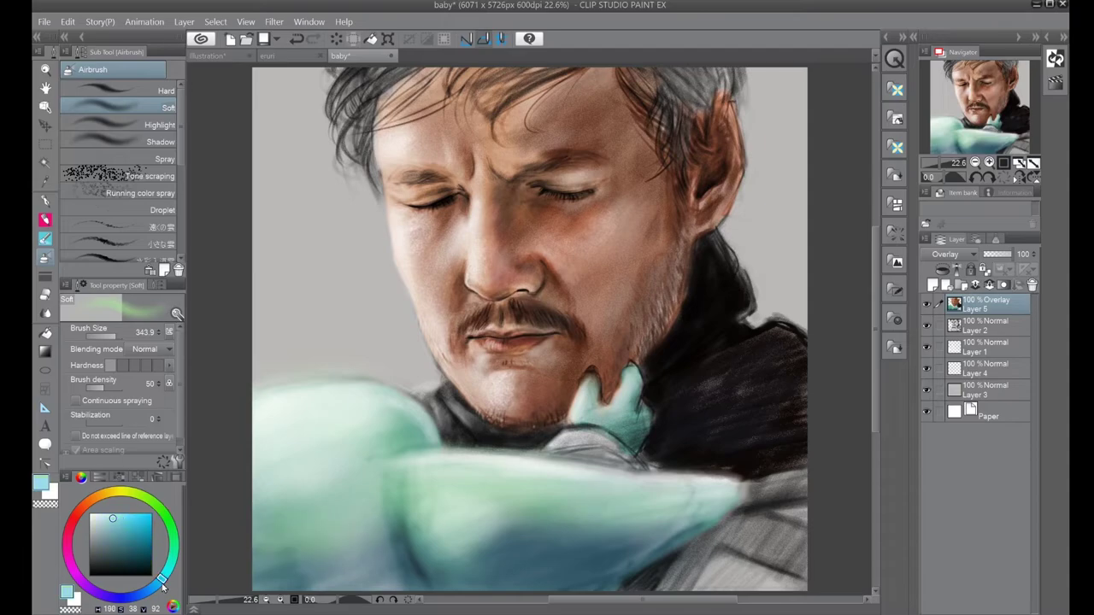
- Deepen the underside of the baby's ear with dark blue, H 201, S 38, V 22, and tint the small sleeve cuff beige
click(155, 586)
click(113, 562)
mouse_move(444, 564)
mouse_down()
mouse_move(376, 547)
mouse_move(598, 538)
mouse_move(726, 513)
mouse_up()
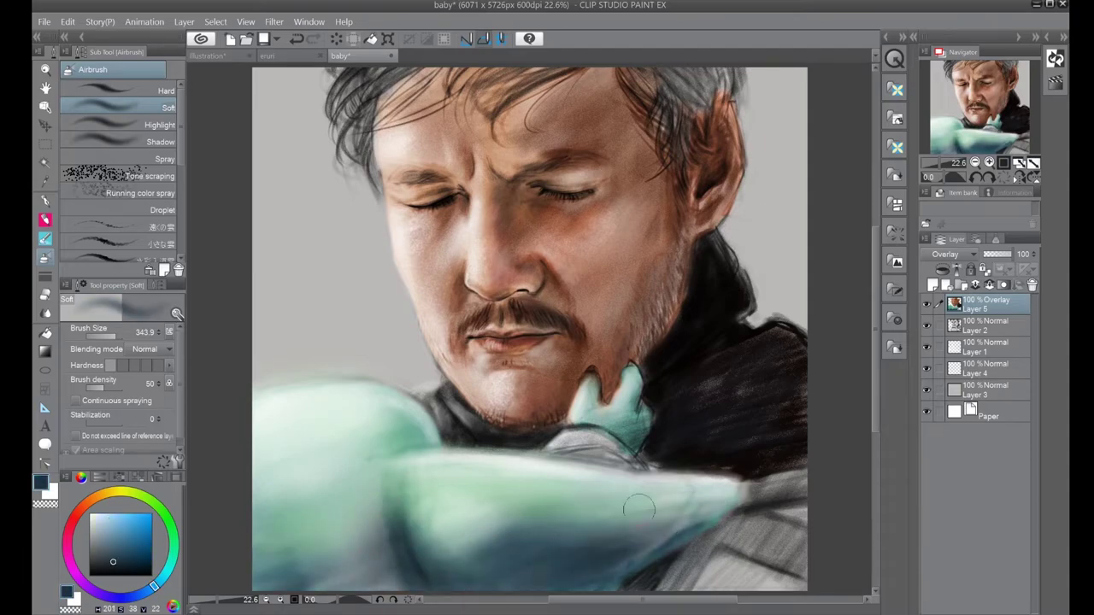
alt+click(589, 431)
drag(686, 442, 622, 540)
- Airbrush very dark brown, H 40, S 44, V 7, over the man's hair, moustache and beard on Layer 5
alt+click(291, 171)
mouse_move(290, 171)
mouse_down()
mouse_move(598, 197)
mouse_move(616, 241)
mouse_up()
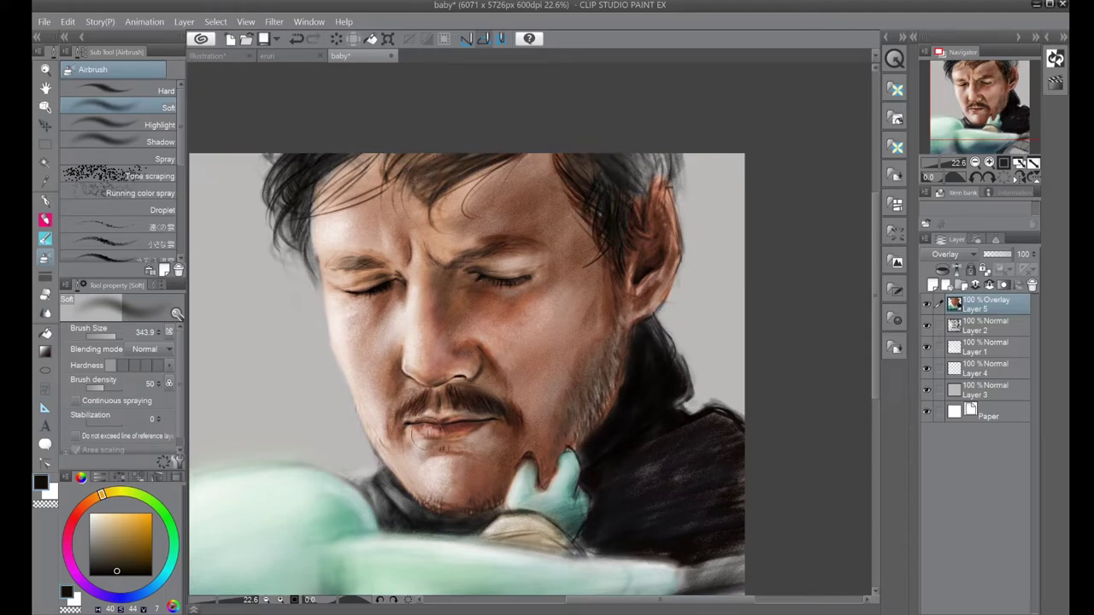
drag(410, 427, 513, 504)
drag(598, 333, 590, 452)
drag(632, 145, 675, 273)
- Tone the jaw beard with dark reddish brown, H 14, S 51, V 35, and add cool purple tints along the jaw and temple
click(82, 507)
click(120, 553)
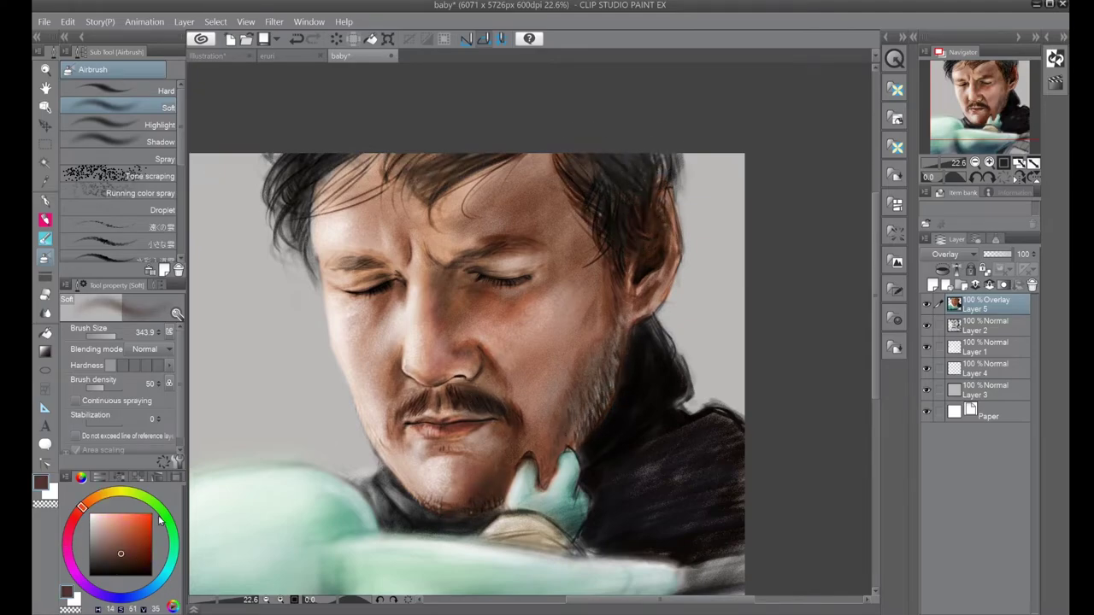
drag(589, 417, 581, 359)
click(70, 528)
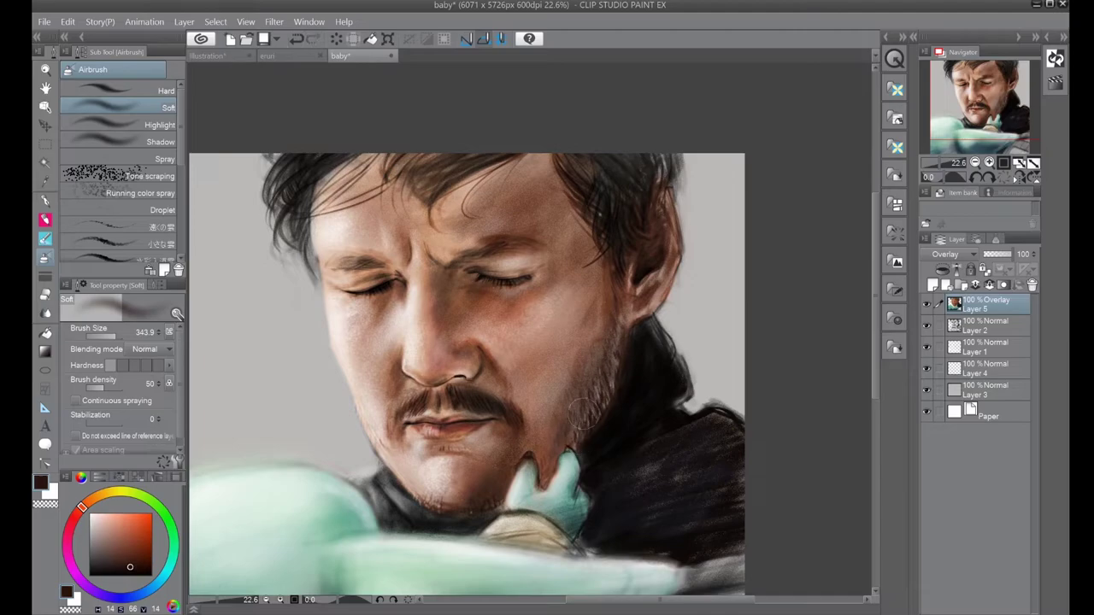
click(128, 545)
alt+click(598, 385)
mouse_move(601, 427)
mouse_down()
mouse_move(598, 267)
mouse_move(551, 167)
mouse_up()
- Warm the eyelids, nose, cheeks and lips with soft orange-red, H 13, S 64, V 81, on Layer 5
alt+click(521, 287)
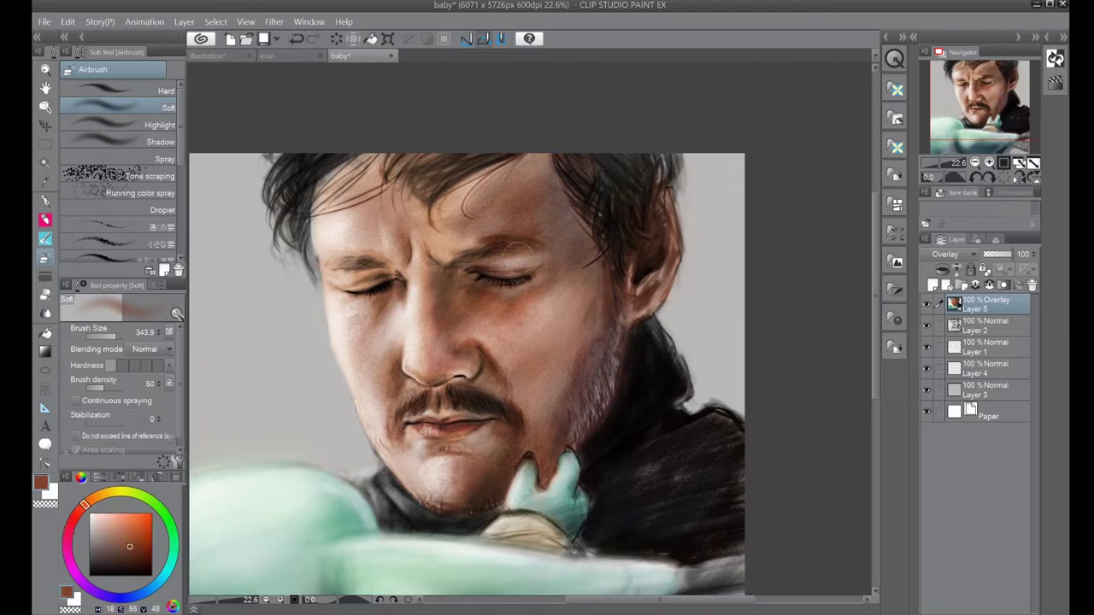
alt+click(489, 484)
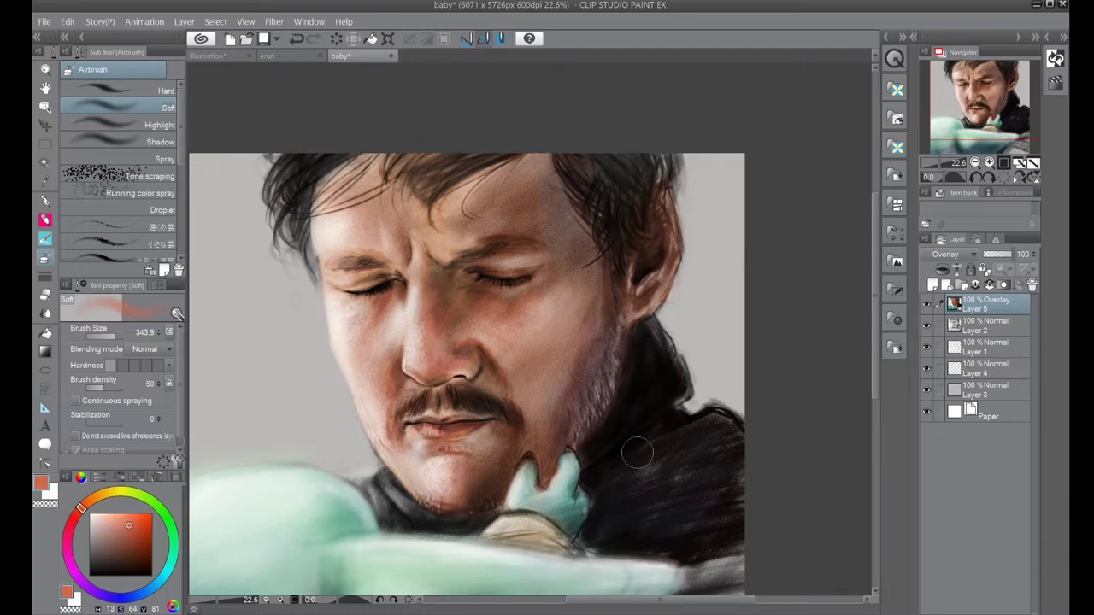
key(ctrl+plus)
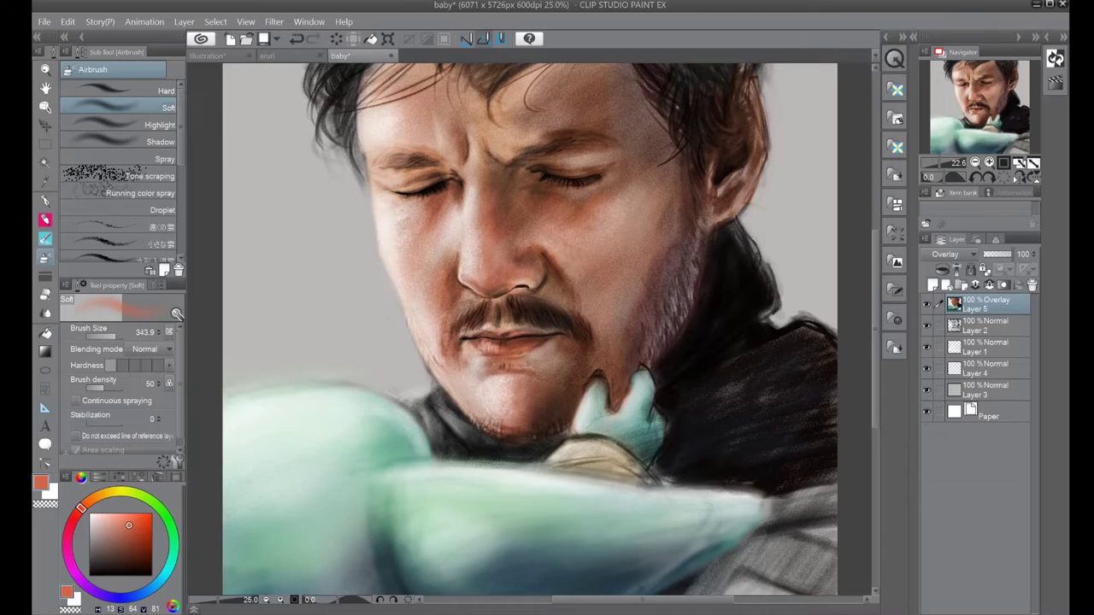
key(ctrl+minus)
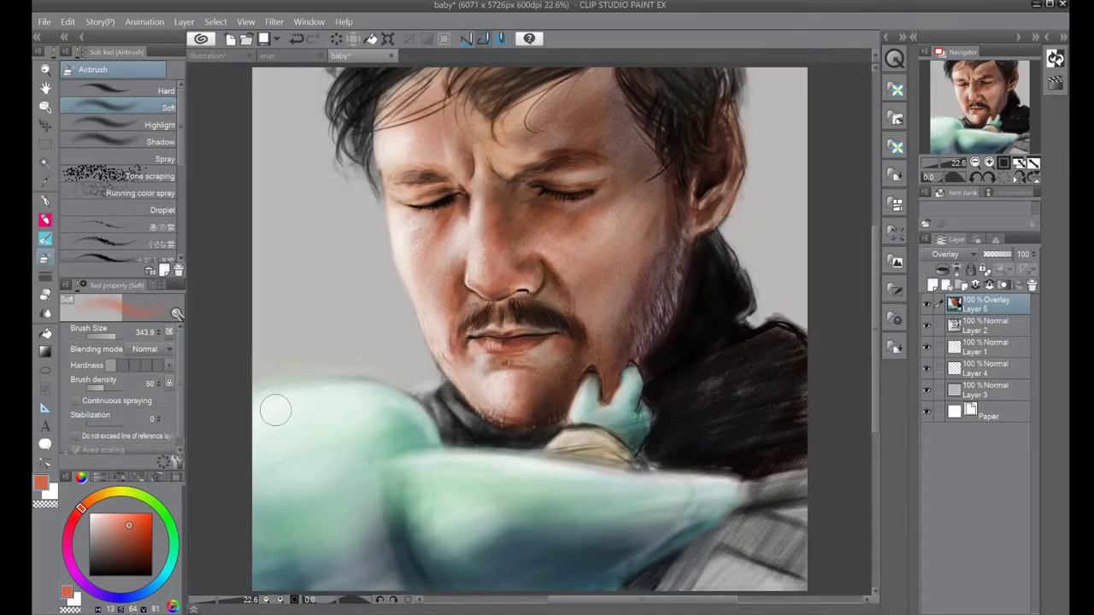
- Shade the baby's small hand with slate blue, H 205, S 49, V 40, and muted green, H 107, S 45, V 57
alt+click(589, 367)
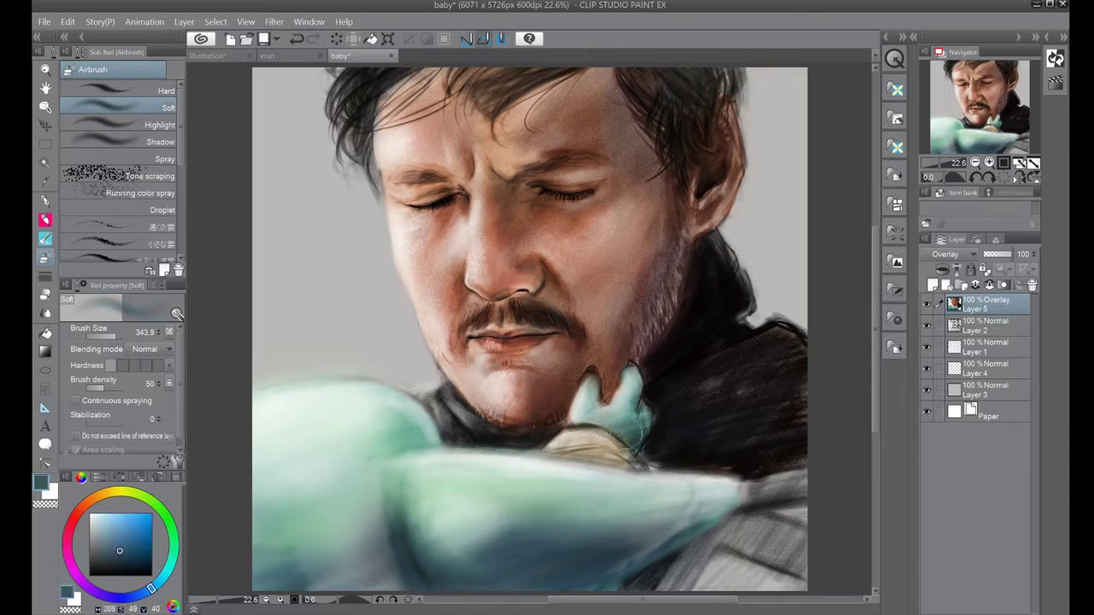
alt+click(628, 409)
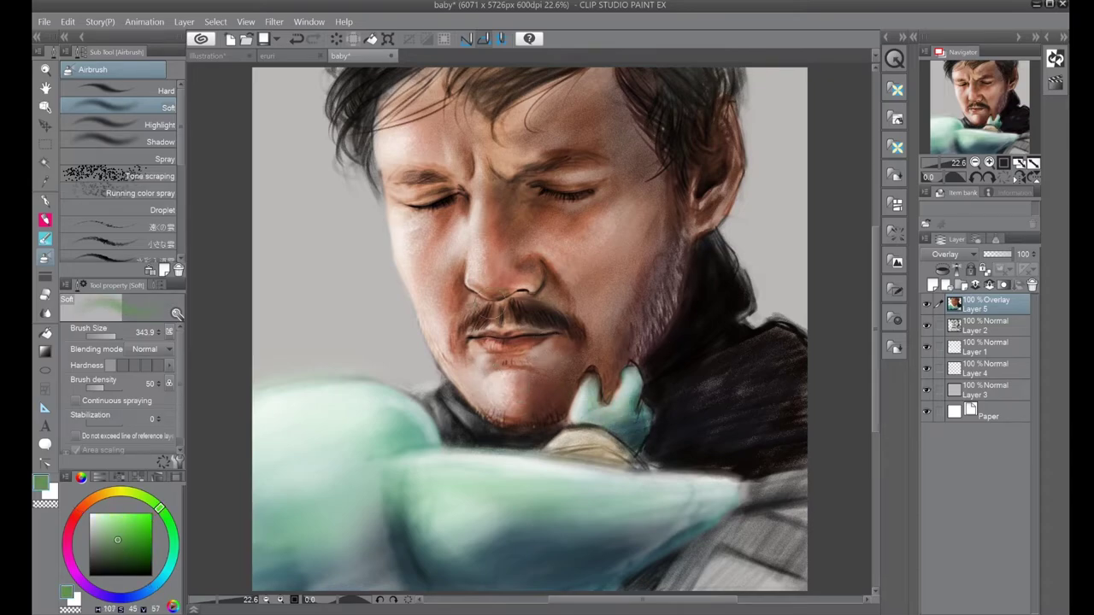
- Glaze muted plum, H 347, S 36, V 36, and dusty brown, H 14, S 37, V 59, over the nose bridge and eye sockets
alt+click(523, 374)
drag(510, 241, 484, 175)
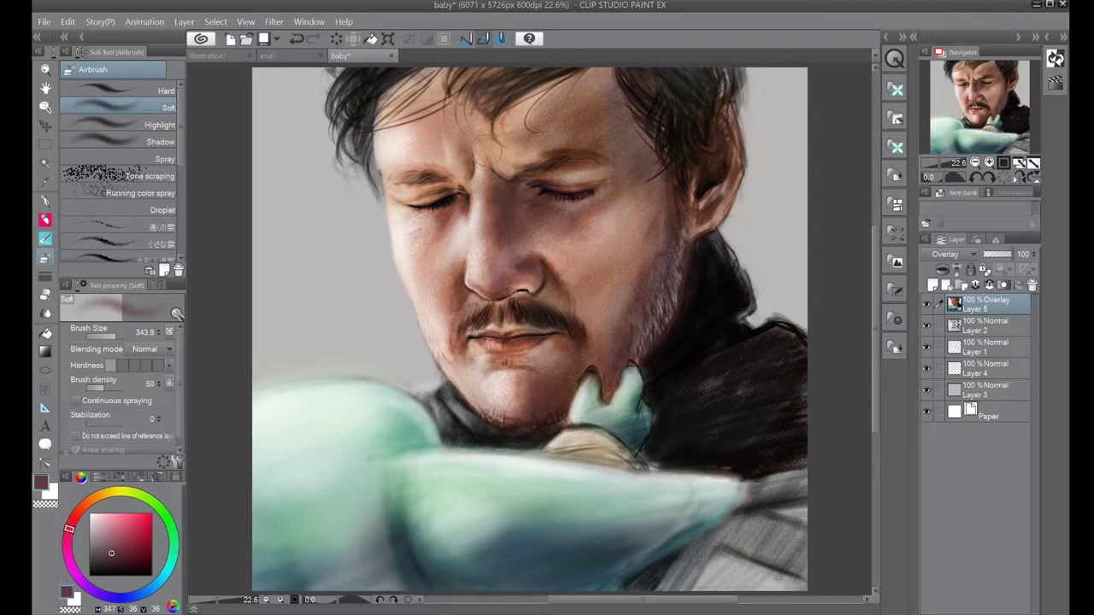
alt+click(532, 83)
alt+click(496, 193)
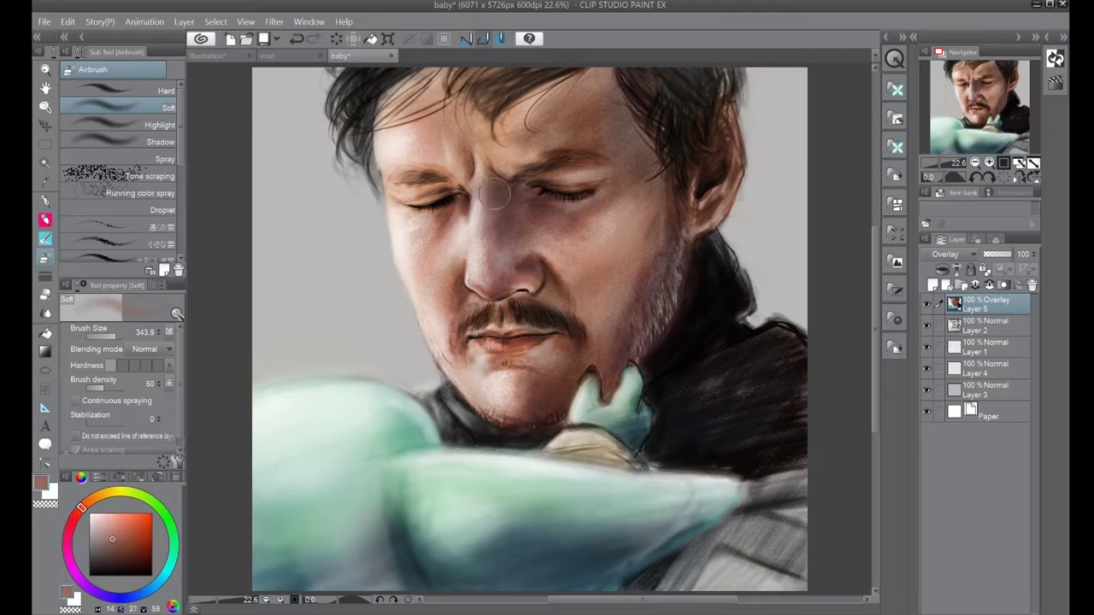
drag(563, 155, 503, 261)
alt+click(479, 209)
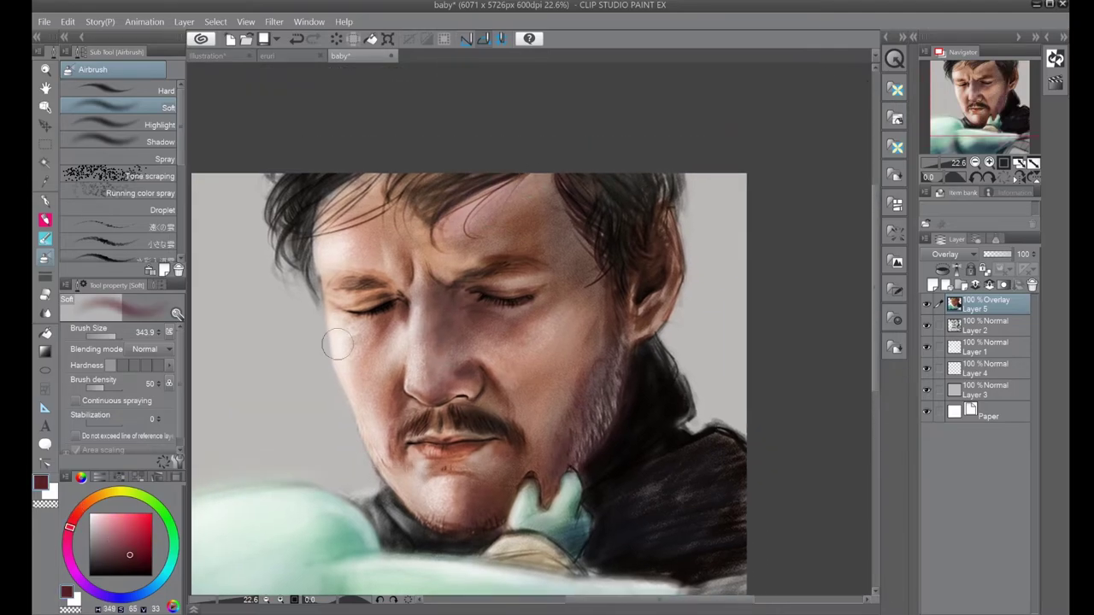
- Undo the last glaze and airbrush dark plum, H 349, S 27, V 20, over the inner eye, nose side and cheek
click(295, 38)
alt+click(408, 292)
drag(407, 296, 370, 384)
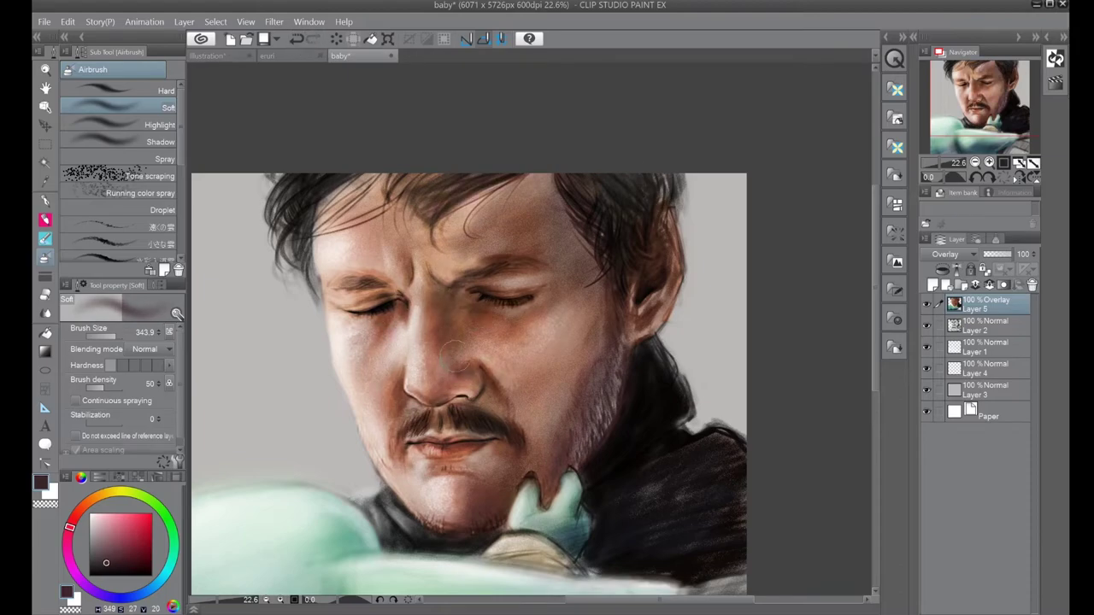
- Tint the man's strap and grey armour beside the baby's ear with greyish brown, H 27, S 16, V 28
key(ctrl+minus)
key(ctrl+minus)
alt+click(624, 504)
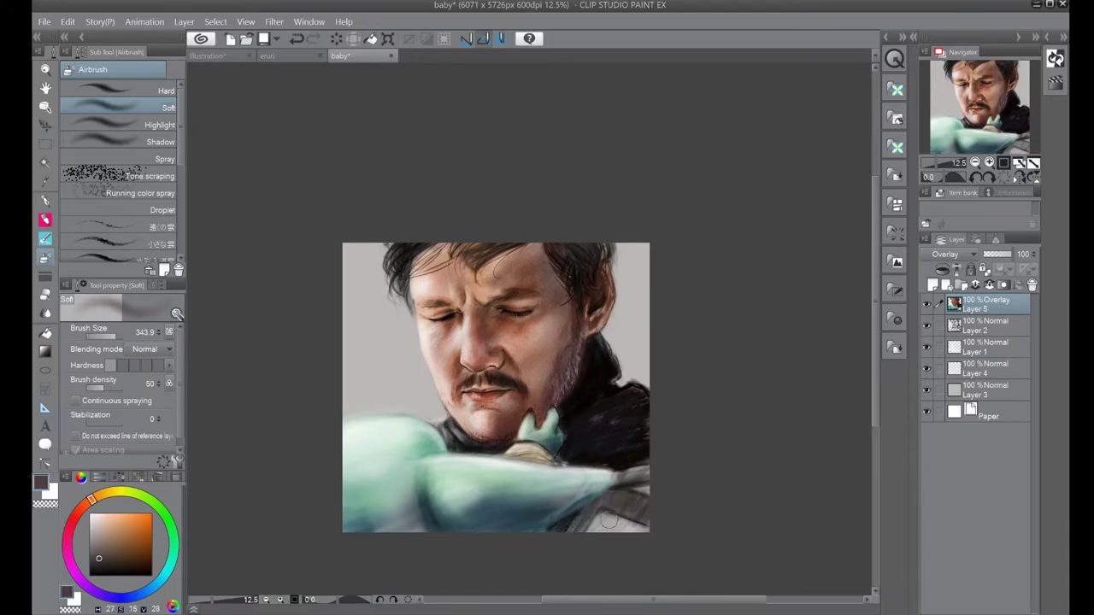
drag(626, 501, 640, 461)
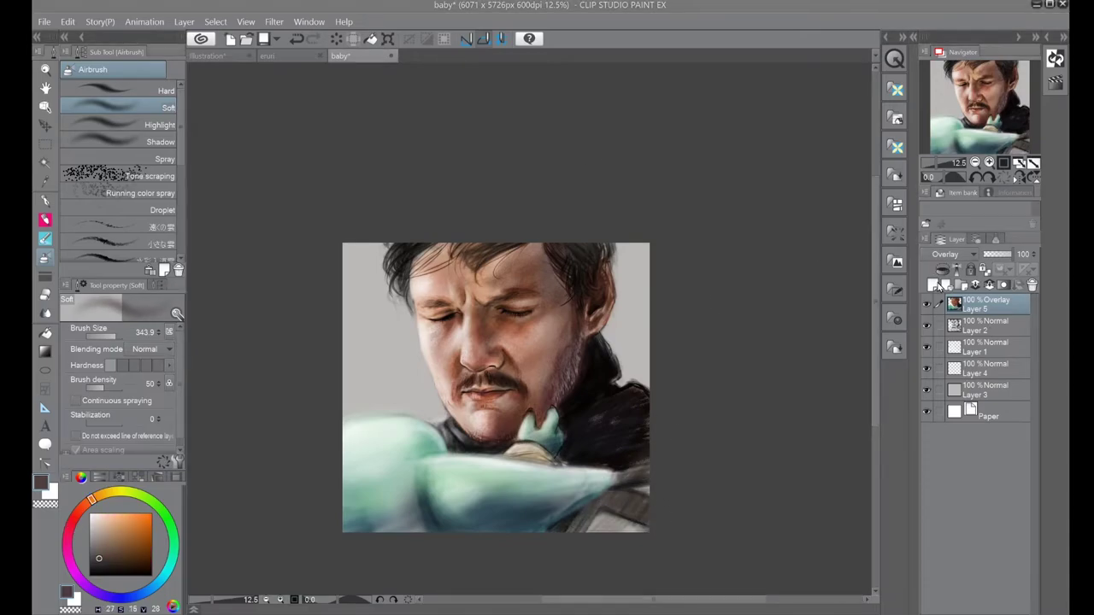
- Create a new Overlay layer and airbrush peach light, H 40, S 24, V 100, over the face and baby at size 829.3
click(932, 284)
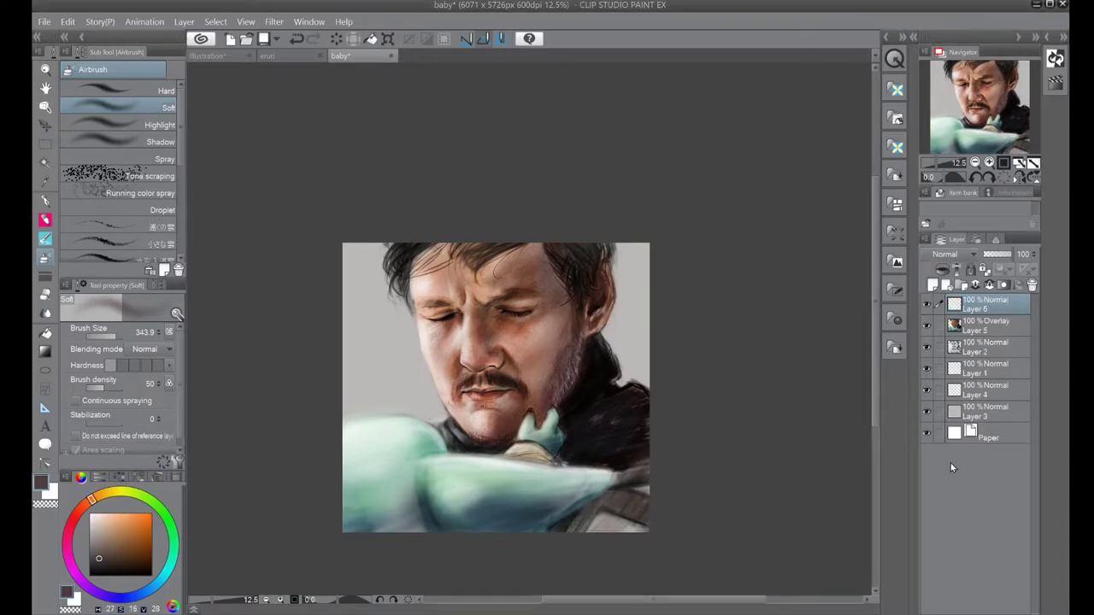
click(130, 514)
mouse_move(427, 308)
mouse_down()
mouse_move(453, 393)
mouse_move(466, 290)
mouse_up()
mouse_move(390, 439)
mouse_down()
mouse_move(453, 478)
mouse_move(548, 479)
mouse_up()
drag(538, 389, 553, 369)
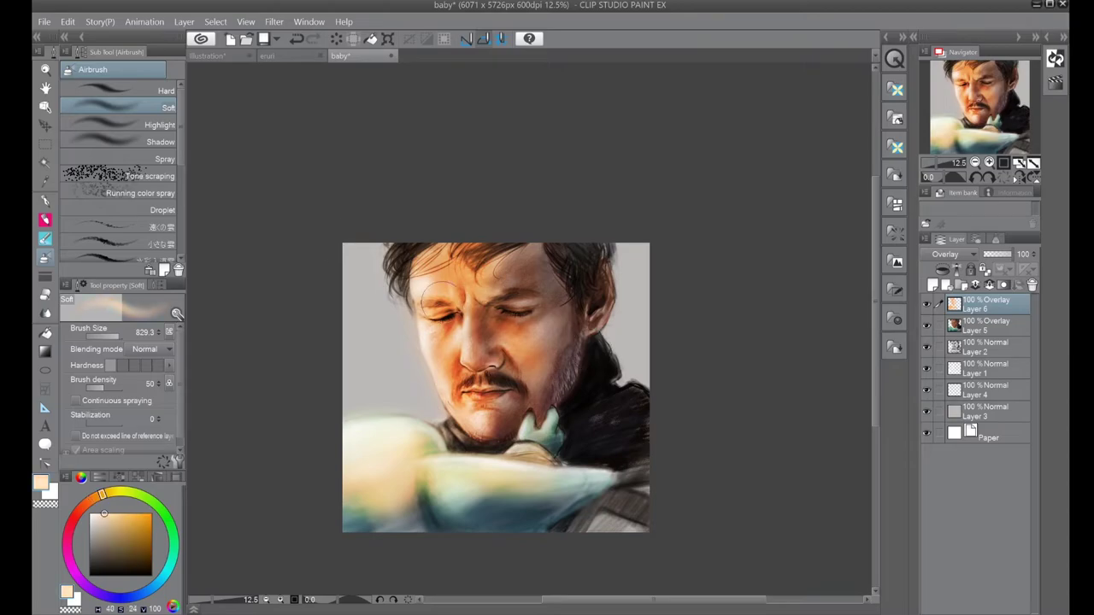
- Glaze pinkish red, H 351, S 51, V 79, on the nose and purple, H 285, S 56, V 40, over the shaded face and armour on Layer 6
alt+click(468, 332)
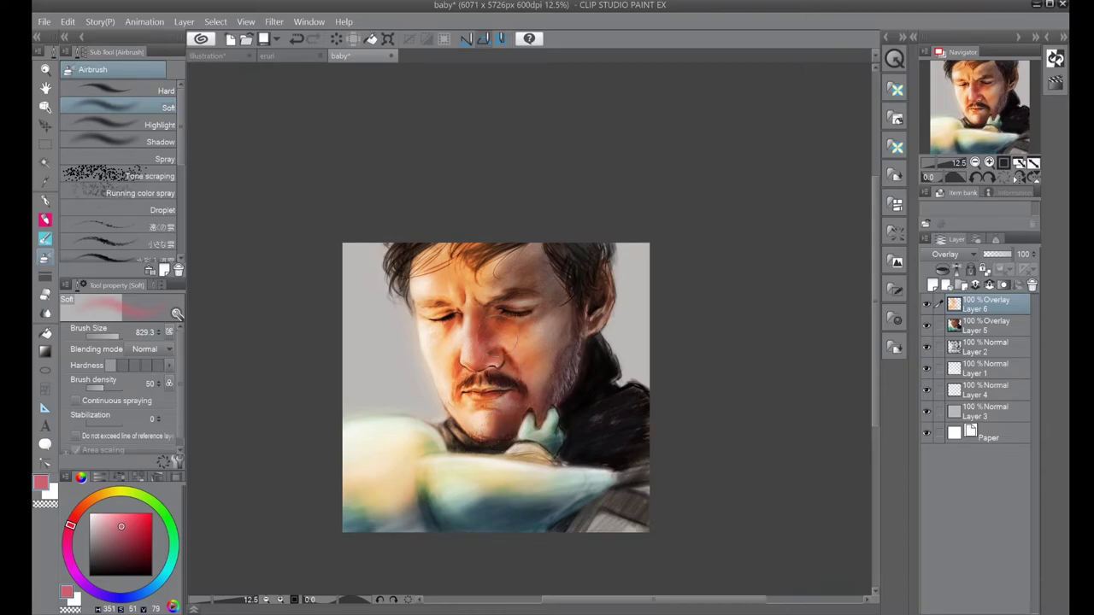
alt+click(477, 278)
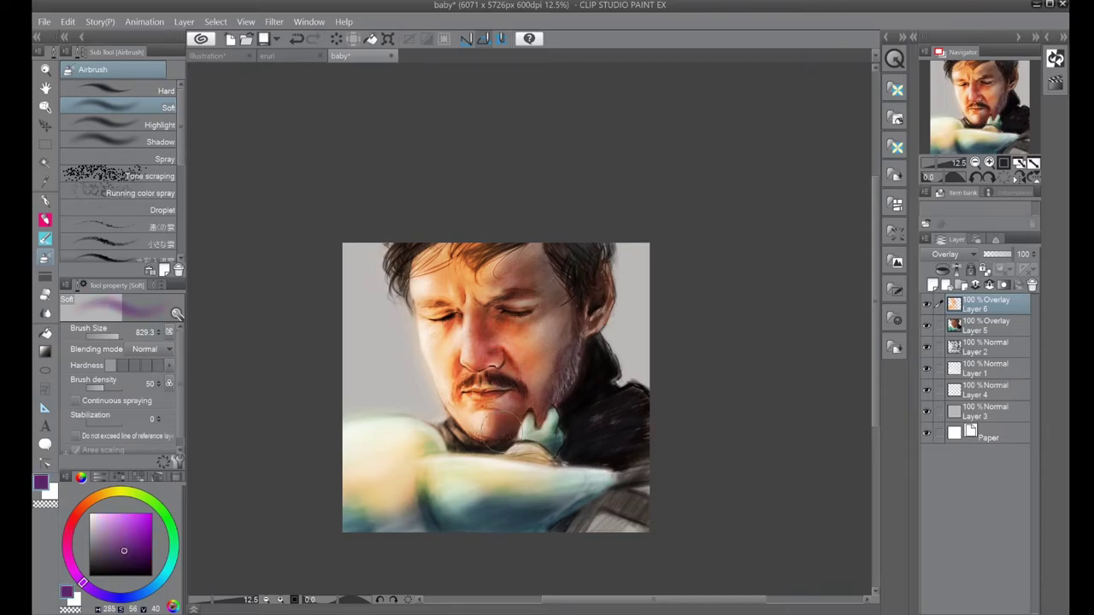
drag(529, 256, 556, 376)
mouse_move(487, 513)
mouse_down()
mouse_move(598, 487)
mouse_move(632, 512)
mouse_up()
alt+click(571, 373)
drag(579, 280, 564, 359)
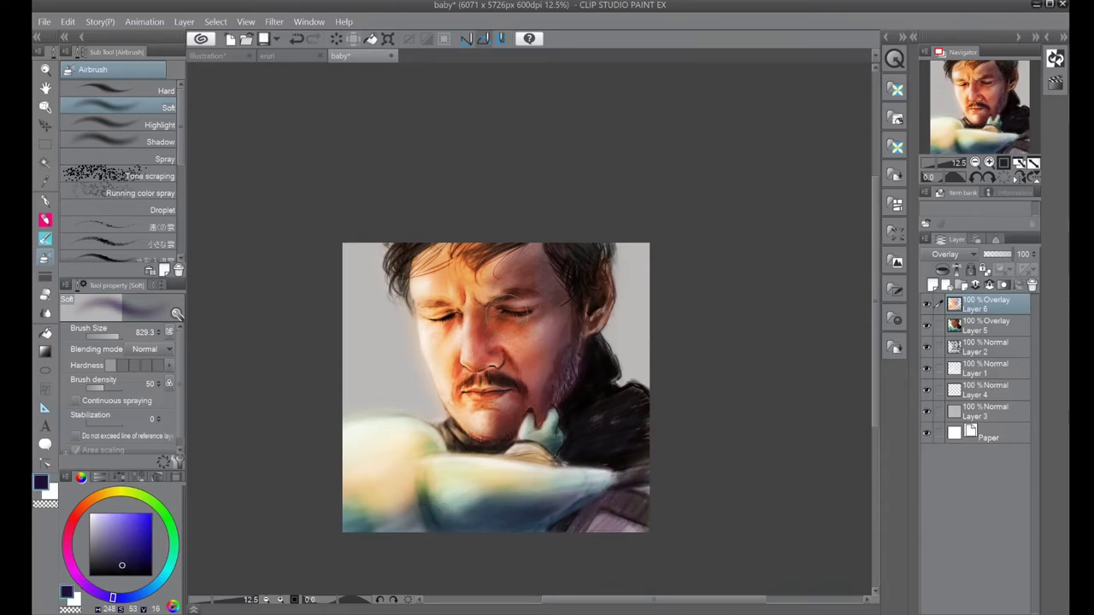
drag(464, 488, 478, 527)
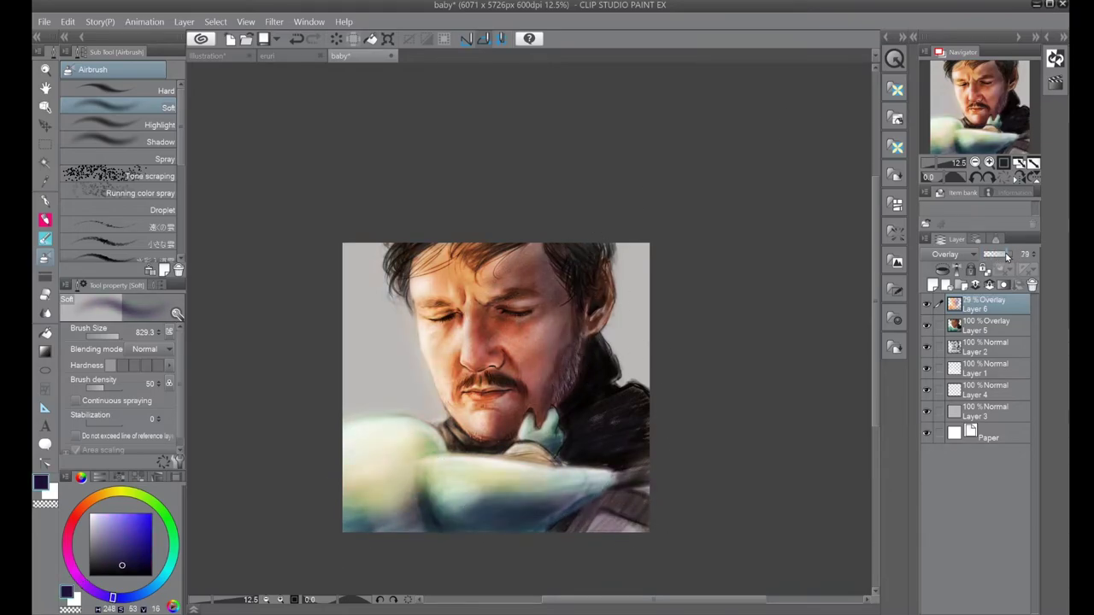
- Lower Layer 6's opacity to 36% and airbrush blue, H 230, S 74, V 64, around the ear and shadow side
mouse_move(1005, 255)
mouse_down()
mouse_move(977, 261)
mouse_move(1001, 256)
mouse_up()
click(1032, 164)
mouse_move(791, 410)
mouse_down()
mouse_move(776, 440)
mouse_move(773, 376)
mouse_up()
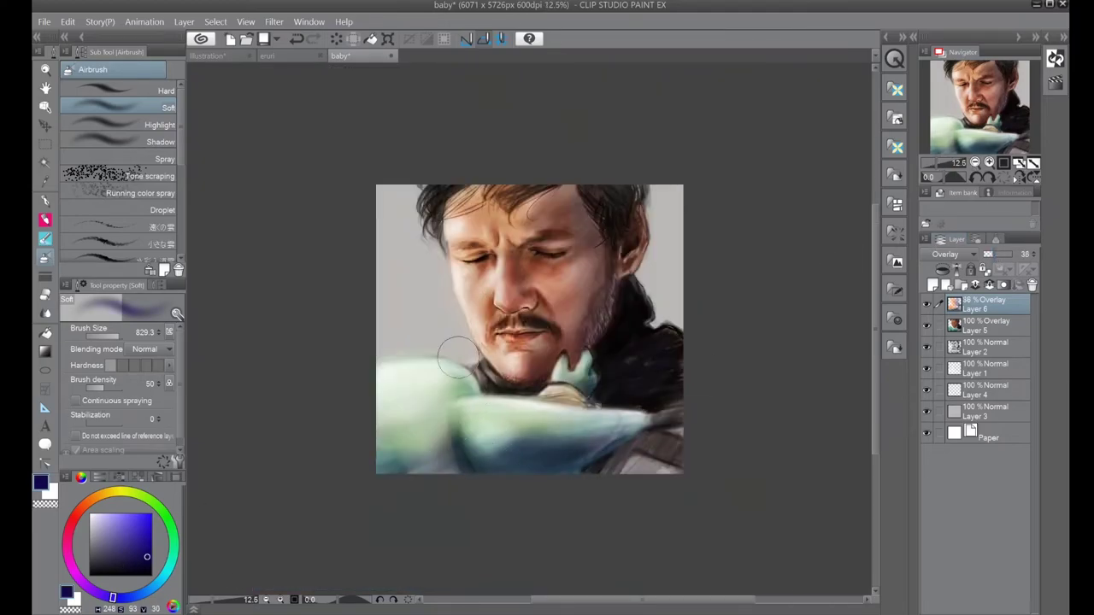
alt+click(404, 421)
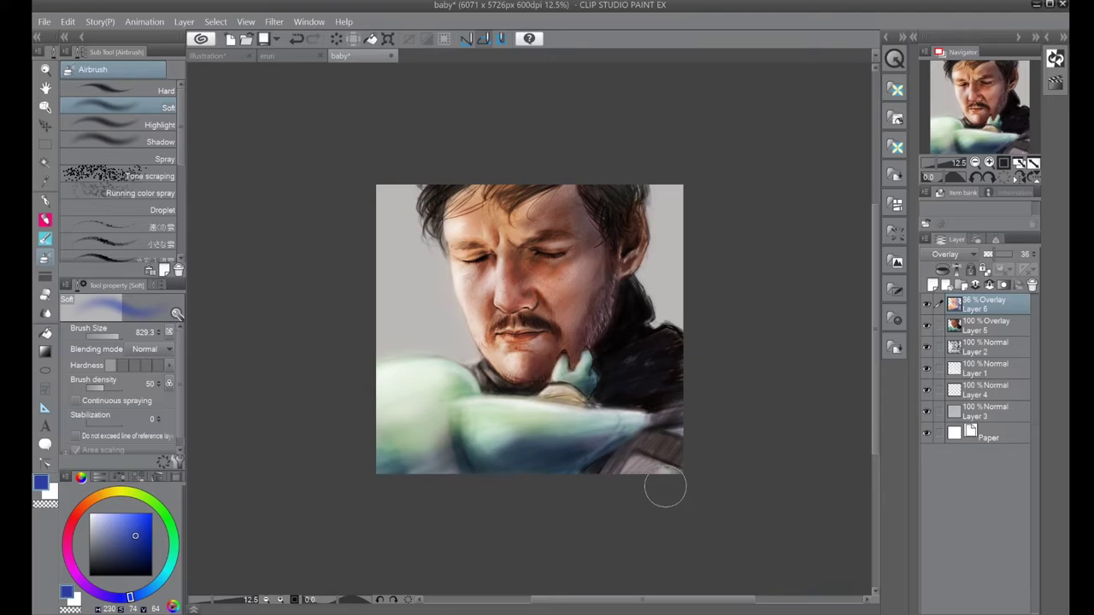
drag(631, 259, 676, 271)
- Set Layer 6's opacity to 0% and add a new raster layer directly above Layer 5
drag(993, 254, 982, 254)
click(983, 325)
key(ctrl+shift+n)
- Airbrush dark blue shadows, H 230, S 61, V 39, over the shaded cheek, jaw, temple and neck on Layer 7 in Multiply mode
click(127, 551)
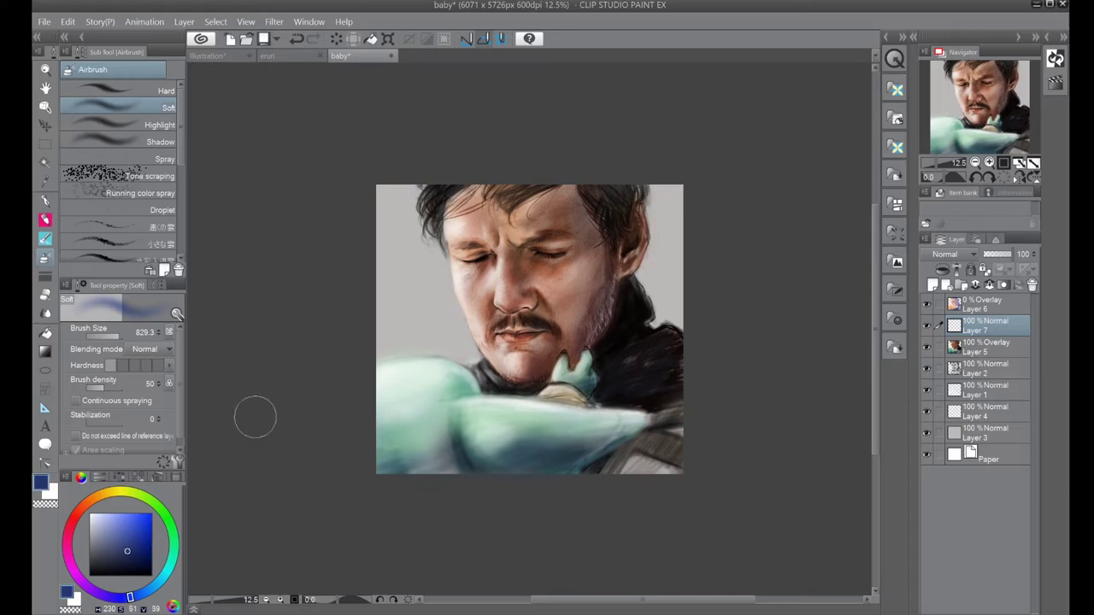
drag(530, 299, 585, 248)
drag(598, 341, 568, 218)
mouse_move(576, 265)
mouse_down()
mouse_move(546, 342)
mouse_move(598, 385)
mouse_up()
drag(556, 180, 564, 222)
mouse_move(589, 188)
mouse_down()
mouse_move(649, 248)
mouse_move(641, 357)
mouse_up()
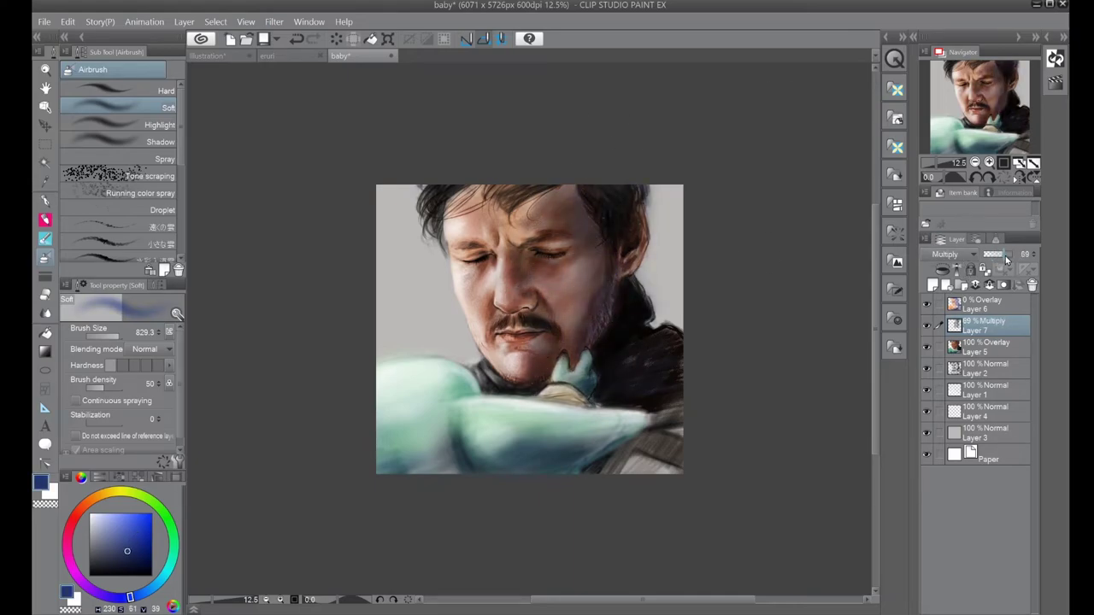
- Add a raster layer above Layer 7 and airbrush orange light, H 26, S 67, V 100, on the face and the baby's head and ear
click(933, 286)
click(92, 499)
click(131, 514)
drag(508, 257, 463, 312)
drag(457, 229, 473, 306)
drag(411, 370, 380, 377)
drag(466, 403, 511, 408)
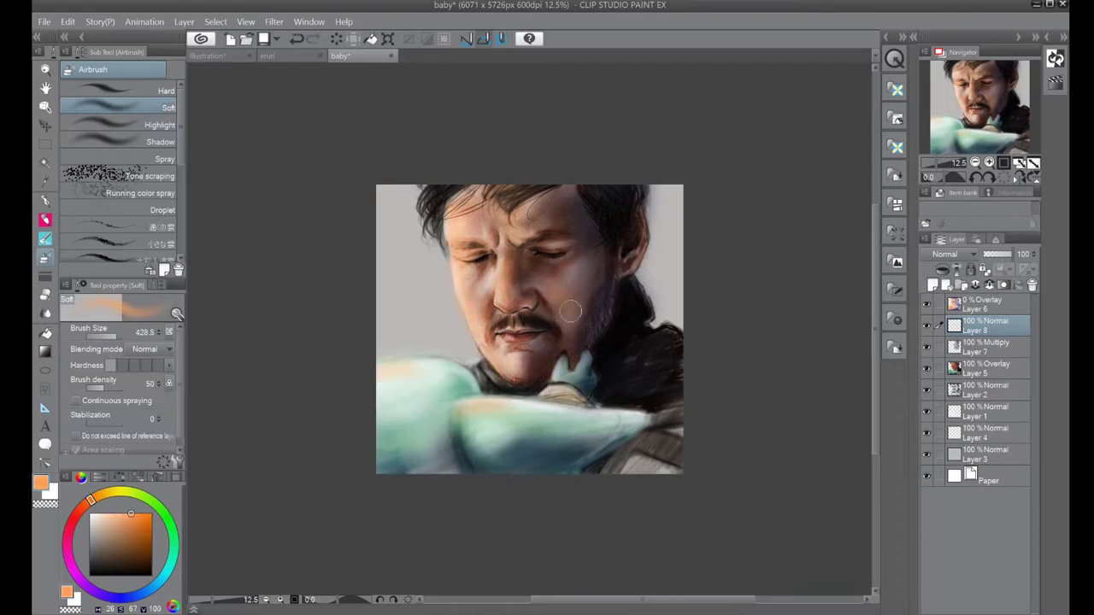
- Set Layer 8 to Lighten mode at 50% opacity and raise Layer 6's opacity to 28%
scroll(948, 254, down, 8)
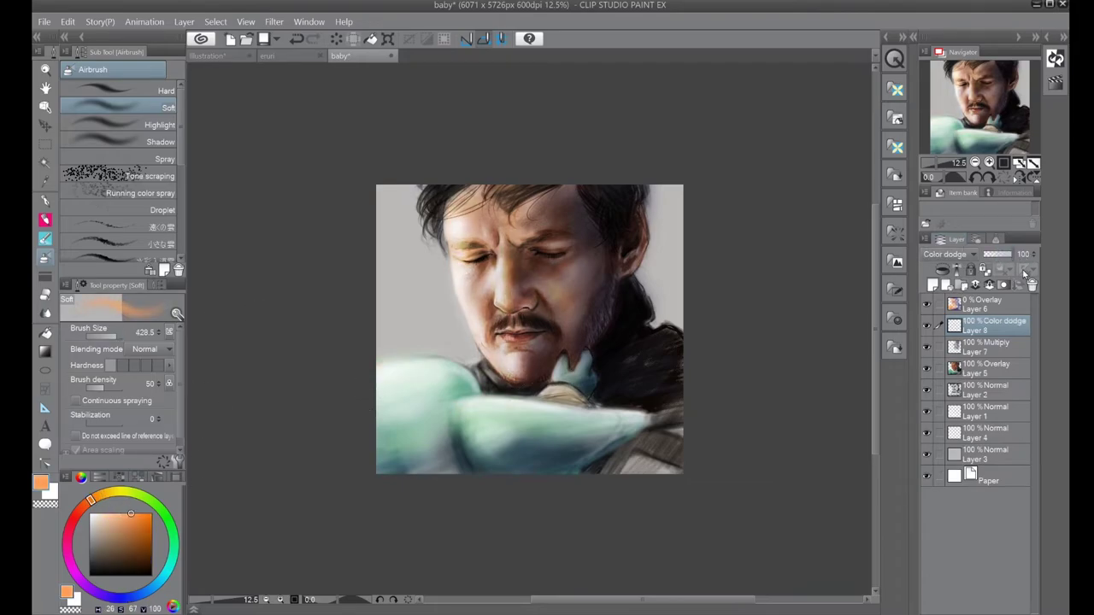
scroll(948, 253, up, 1)
drag(1010, 254, 994, 259)
click(983, 304)
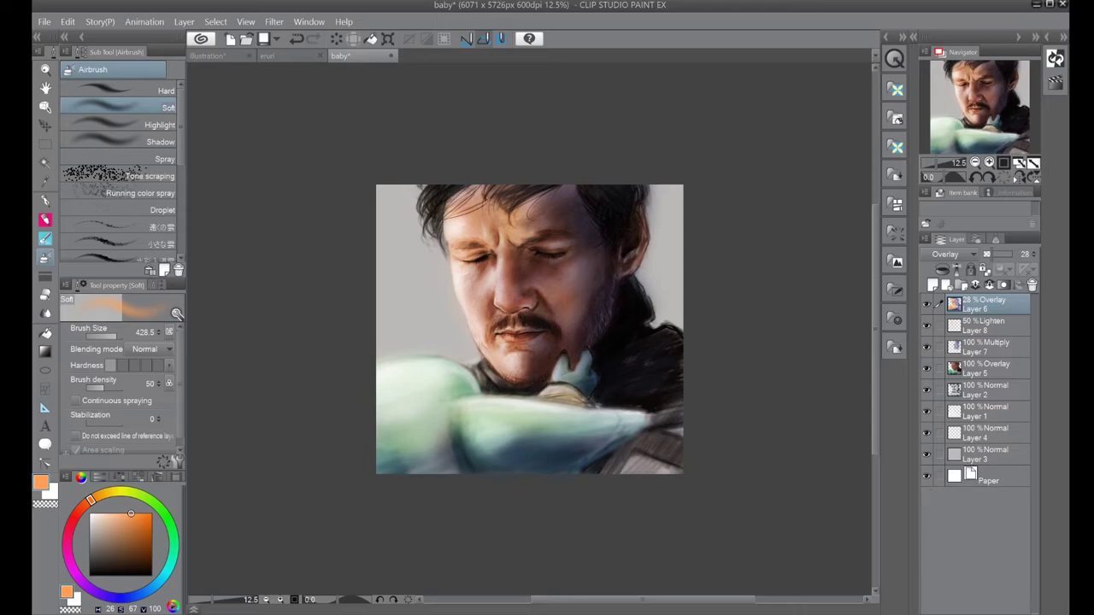
- Airbrush dark slate blue, H 219, S 14, V 31, on Layer 4 over the background beside the lit side of the face
click(983, 413)
click(996, 434)
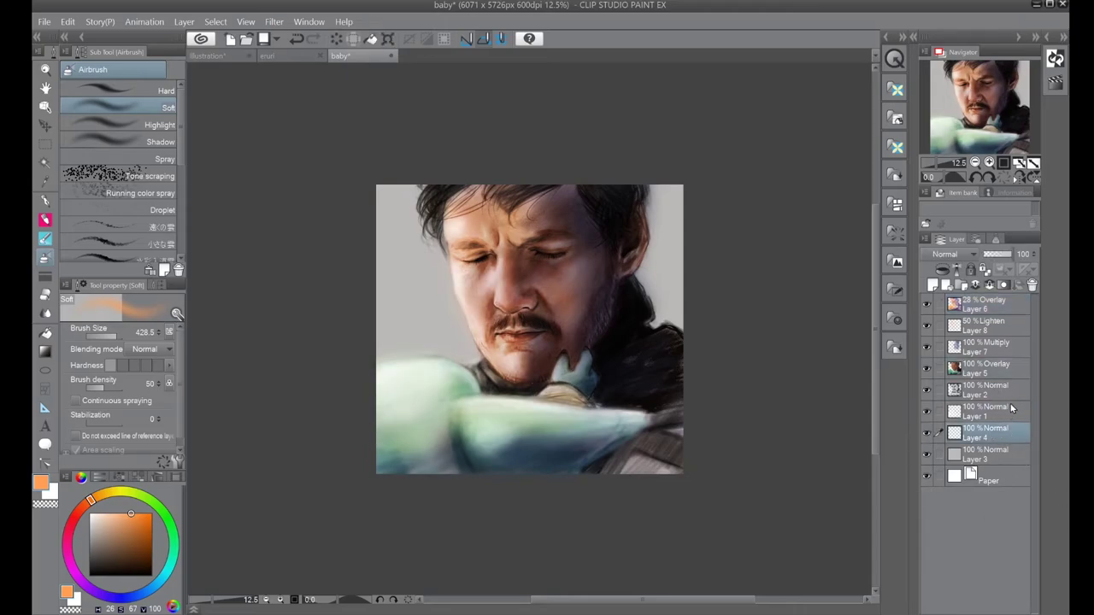
click(1011, 369)
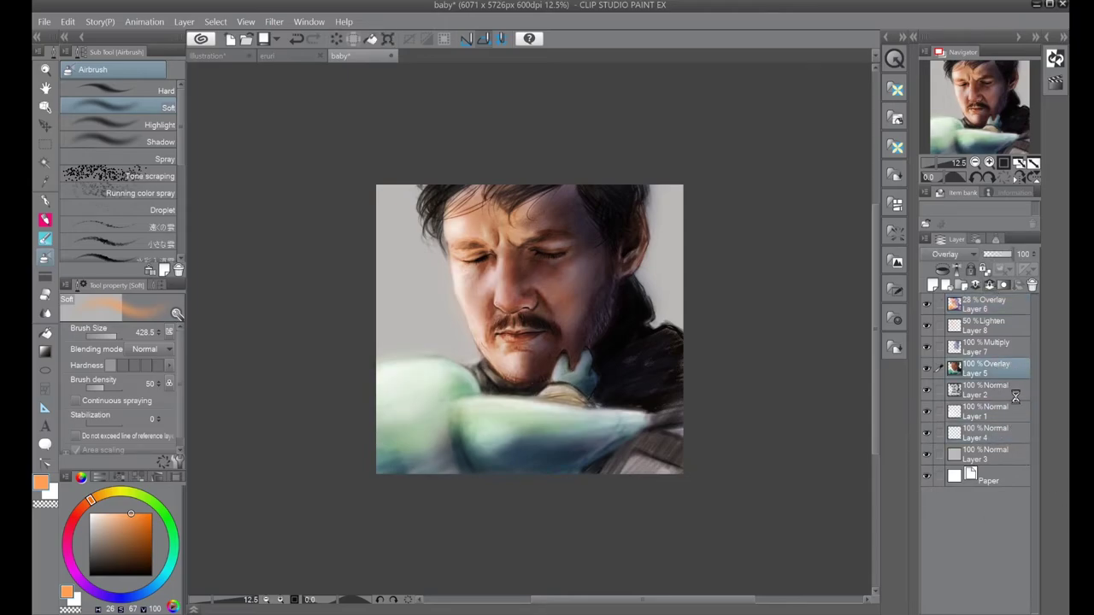
key(ctrl+z)
click(991, 433)
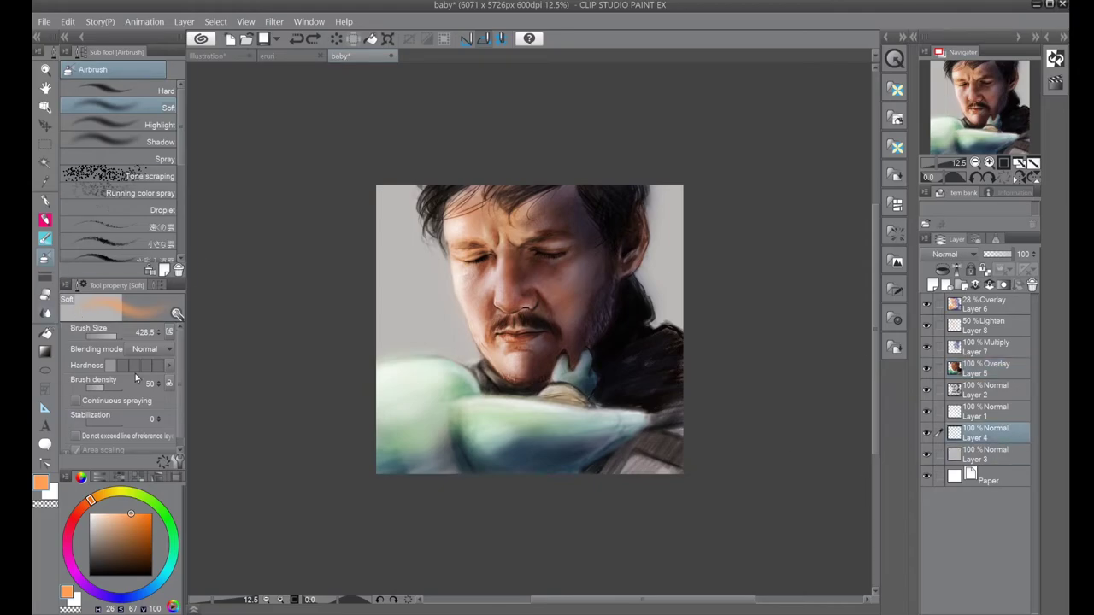
mouse_move(419, 201)
mouse_down()
mouse_move(468, 365)
mouse_move(415, 166)
mouse_move(386, 154)
mouse_move(457, 335)
mouse_up()
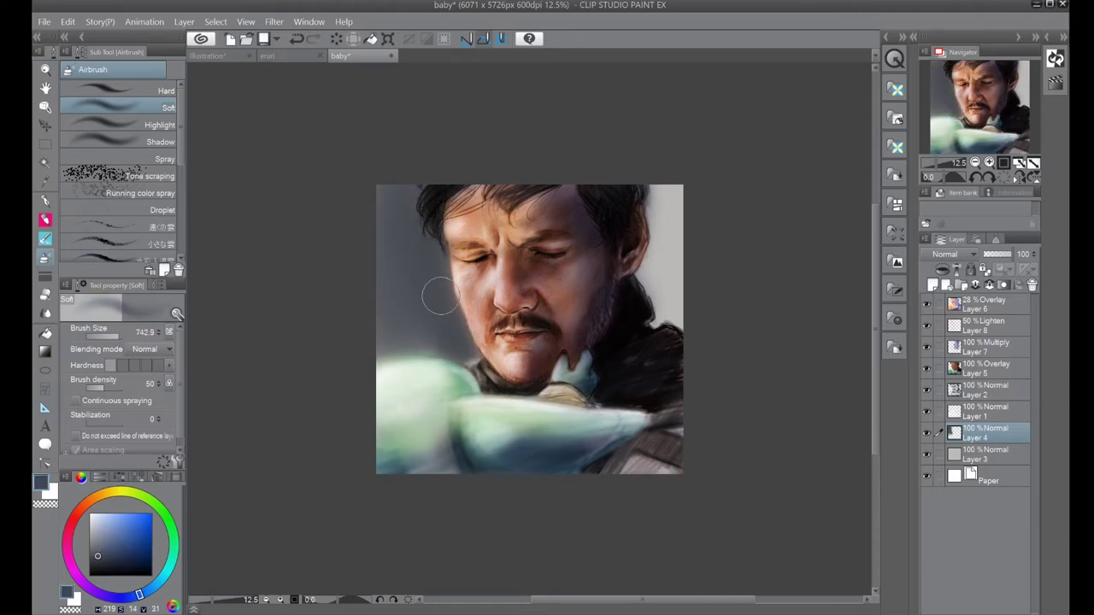
- Blend sampled purple and tan tones into the background on both sides of the head, deepening it with dark blue, H 221, S 68, V 32
drag(637, 189, 649, 290)
alt+click(654, 261)
mouse_move(675, 189)
mouse_down()
mouse_move(663, 333)
mouse_move(654, 267)
mouse_move(689, 317)
mouse_move(662, 171)
mouse_up()
alt+click(693, 240)
alt+click(689, 264)
drag(391, 188, 403, 383)
alt+click(671, 354)
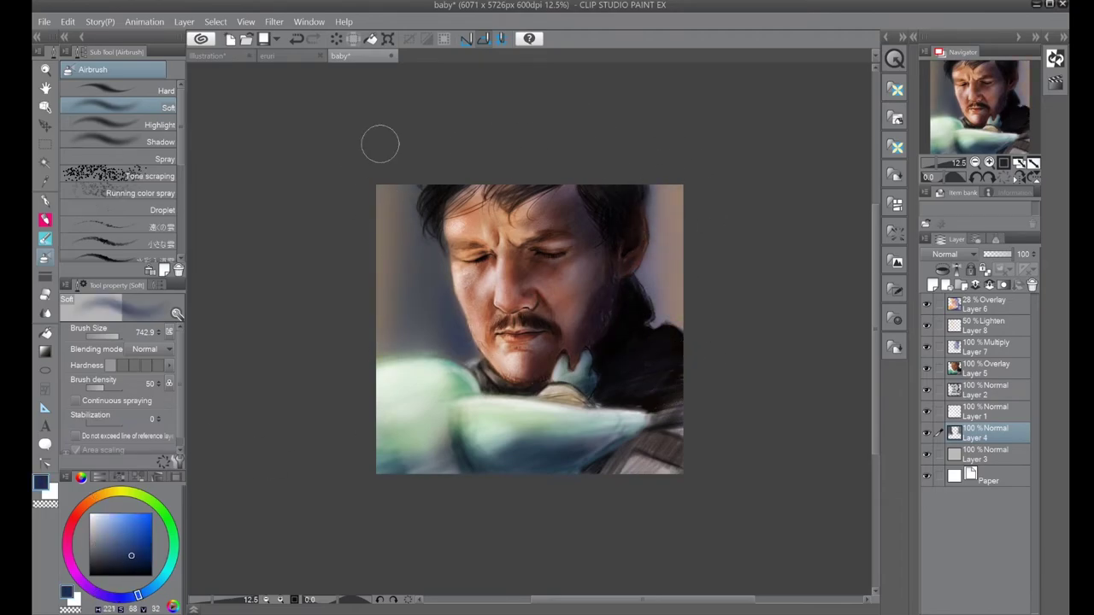
alt+click(459, 342)
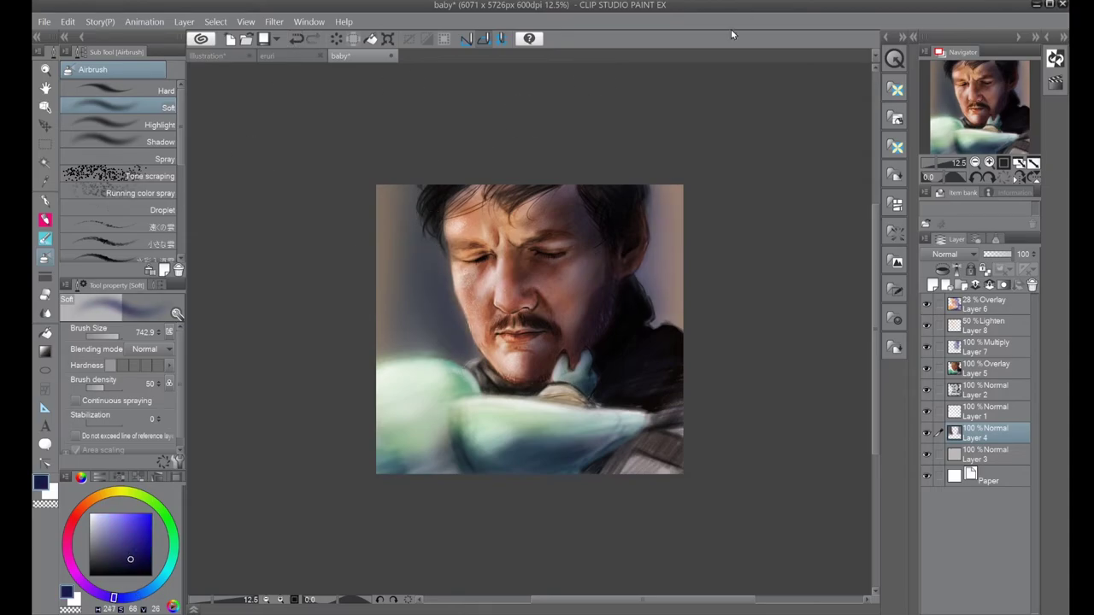
- Add a raster layer above Layer 6 and airbrush dark navy, H 247, S 79, V 16, along the picture's lower edge
key(ctrl+shift+n)
mouse_move(381, 159)
mouse_down()
mouse_move(435, 507)
mouse_move(626, 489)
mouse_move(684, 188)
mouse_move(683, 325)
mouse_up()
key(ctrl+z)
key(ctrl+z)
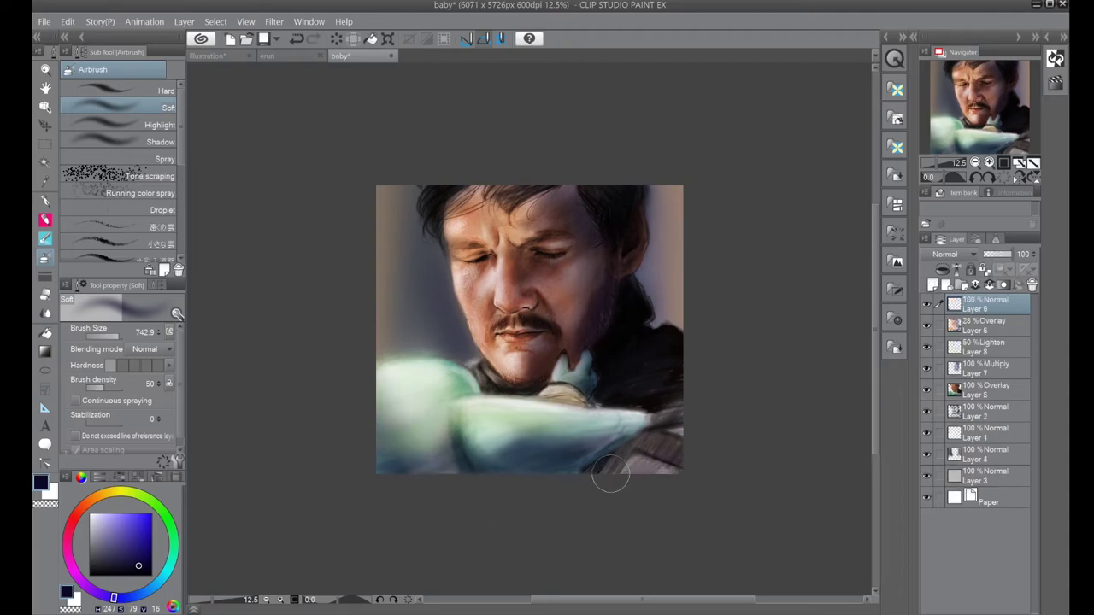
key(ctrl+y)
- Add a raster layer directly above Layer 6 and test the 血しぶきペン splatter brush at size 102.5 below the inner eye corner
click(983, 325)
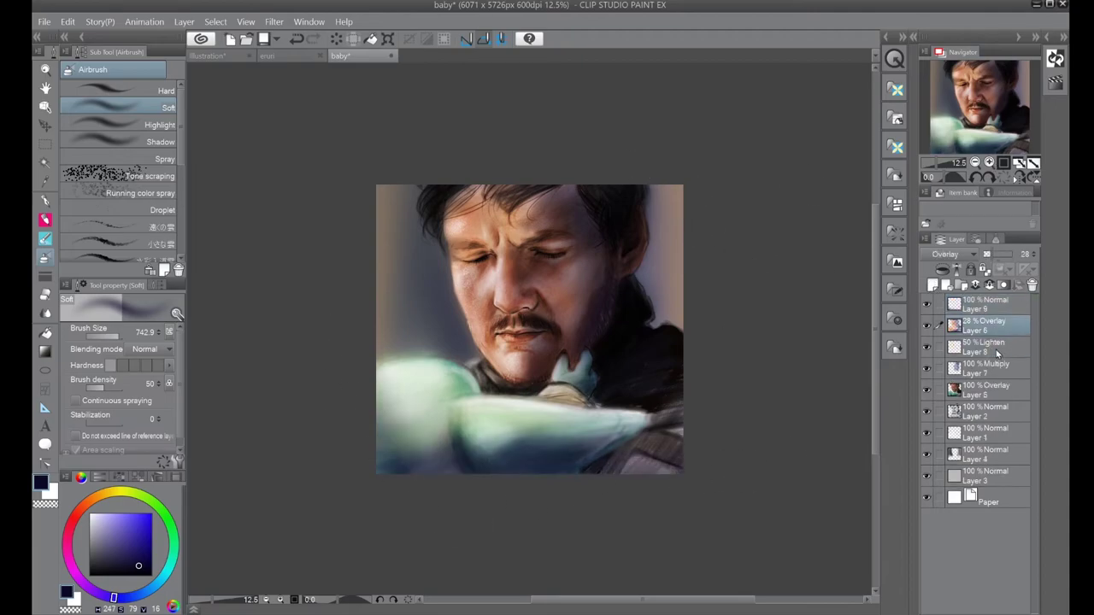
click(957, 284)
click(989, 162)
scroll(997, 111, up, 1)
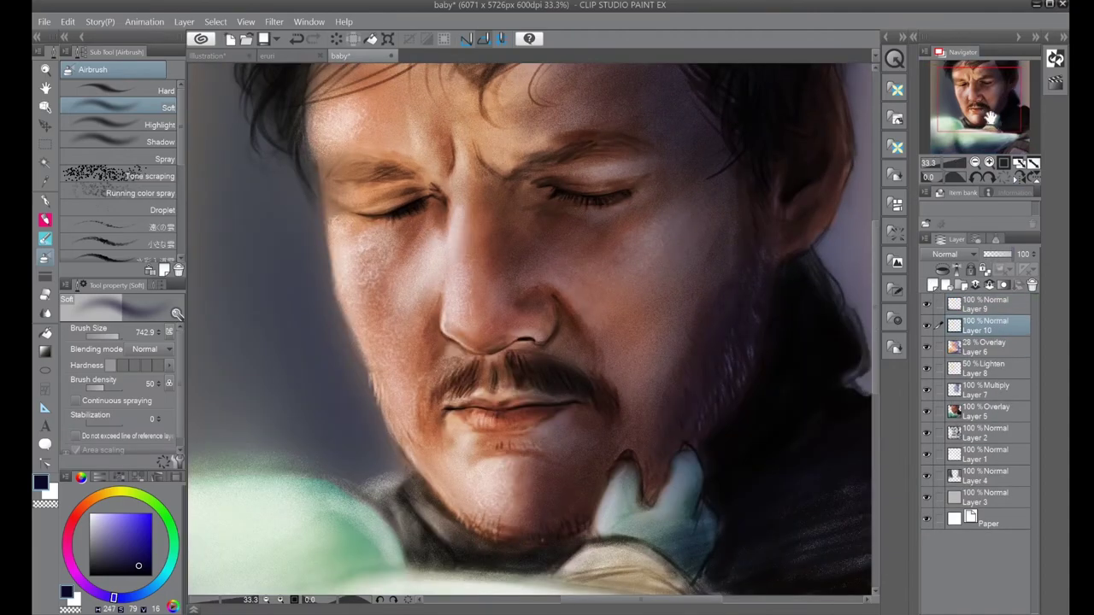
scroll(128, 188, down, 1)
click(128, 212)
key(b)
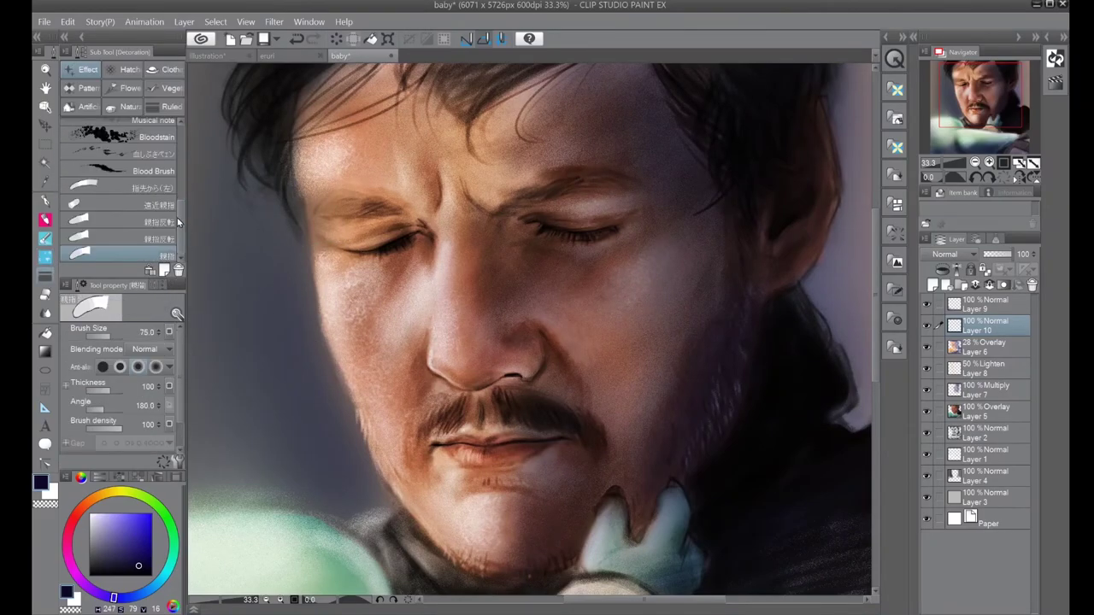
click(128, 187)
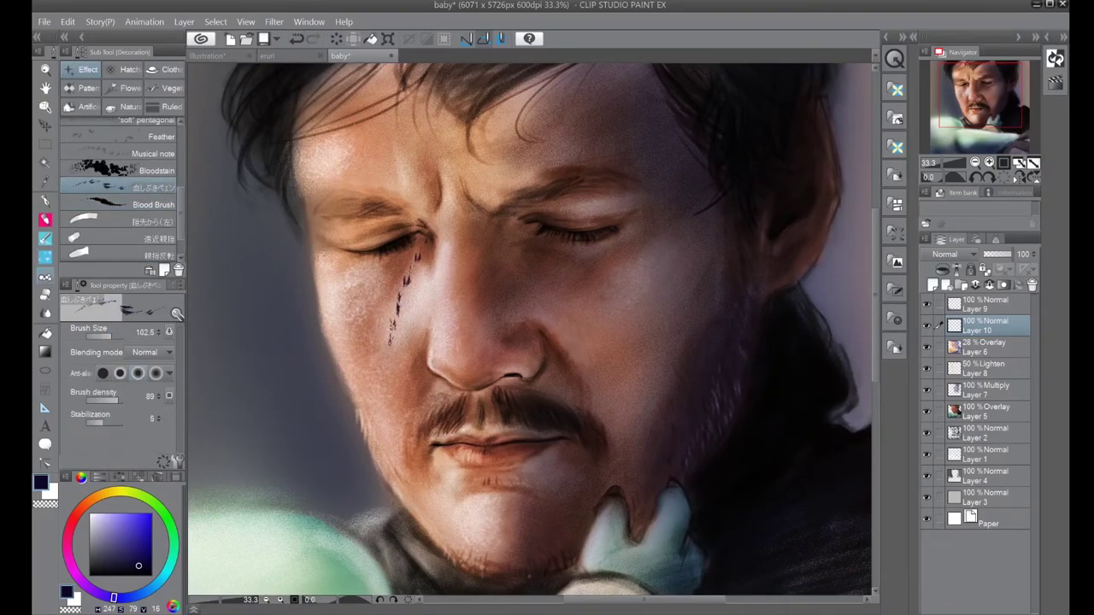
- Dot cream highlights, H 40, S 12, V 100, around the eyes, nose and baby's fingertips, and lower Layer 10's opacity to 82%
click(96, 514)
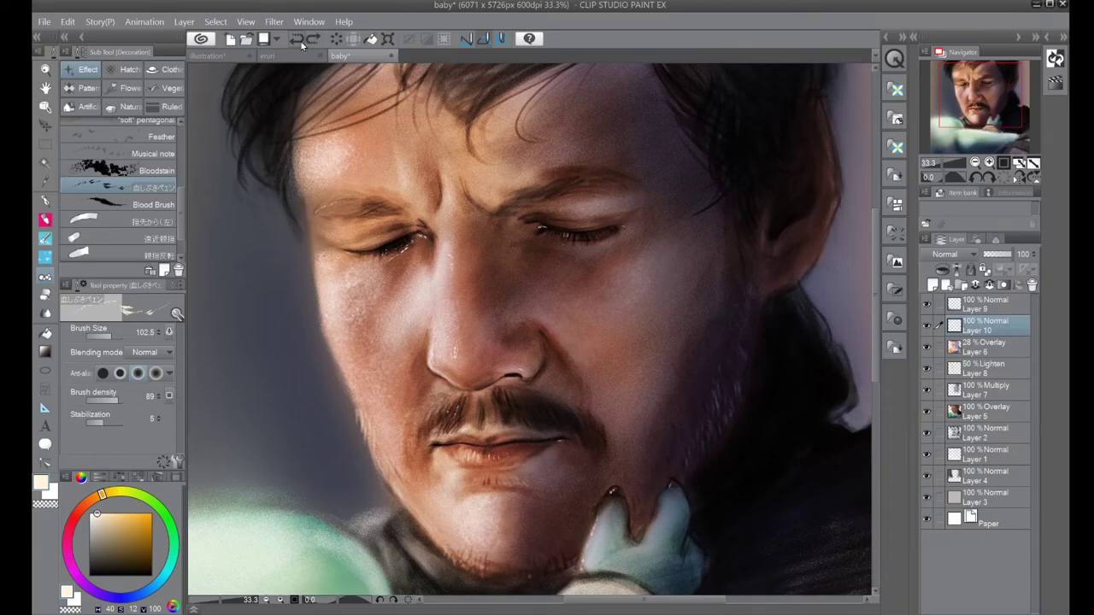
drag(1013, 254, 1004, 255)
click(1018, 167)
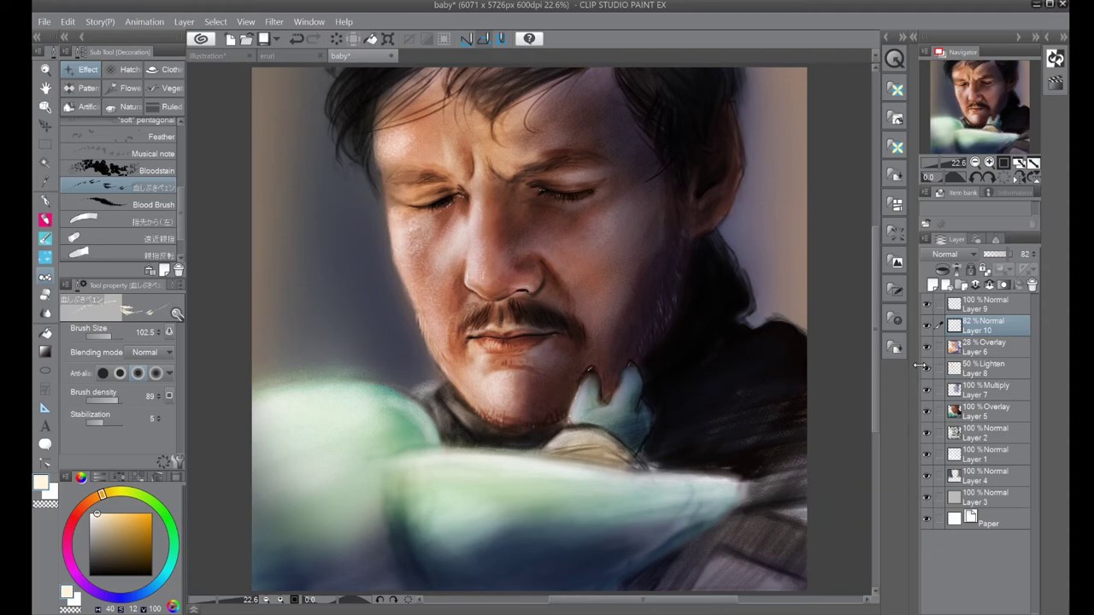
- Add a raster layer directly above Layer 6 in Screen mode and pick violet-blue, H 253, S 58, V 100, for the Highlight airbrush
click(989, 340)
key(ctrl+shift+n)
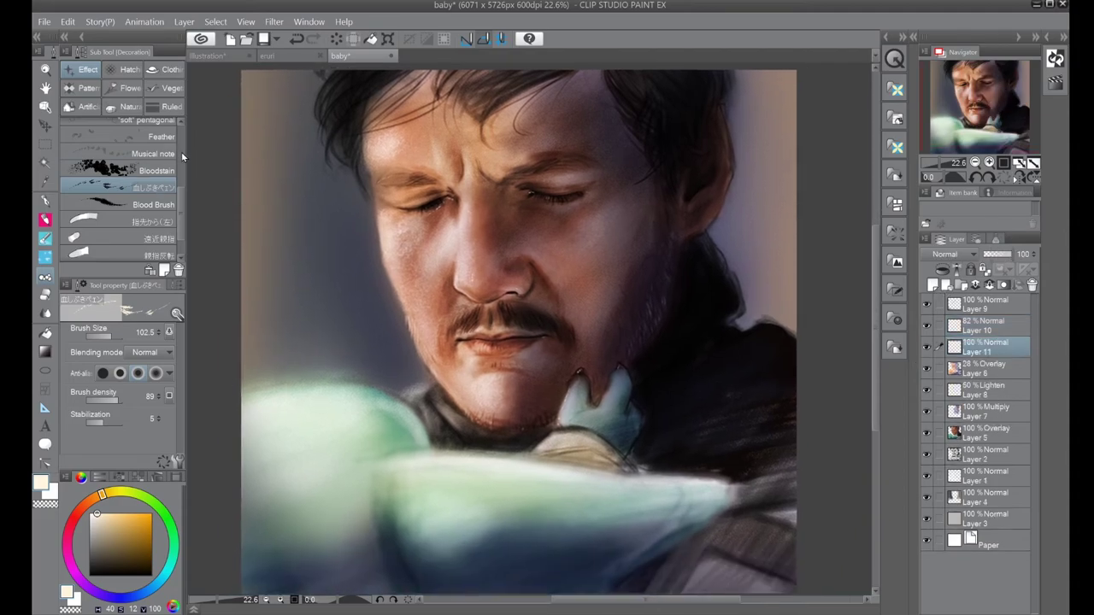
key(b)
click(108, 595)
click(124, 513)
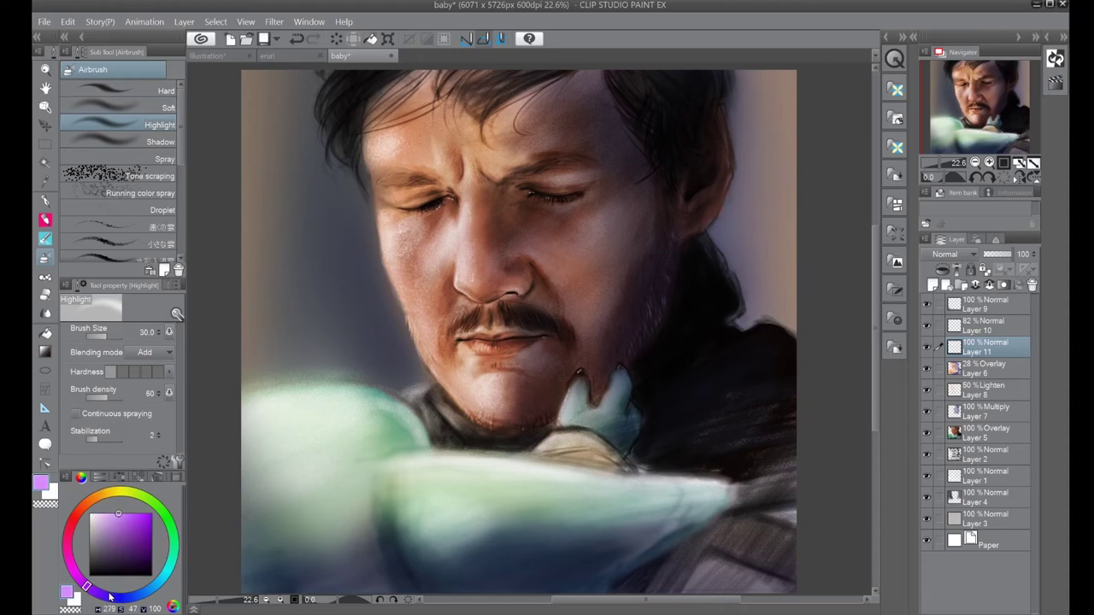
key(shift+plus)
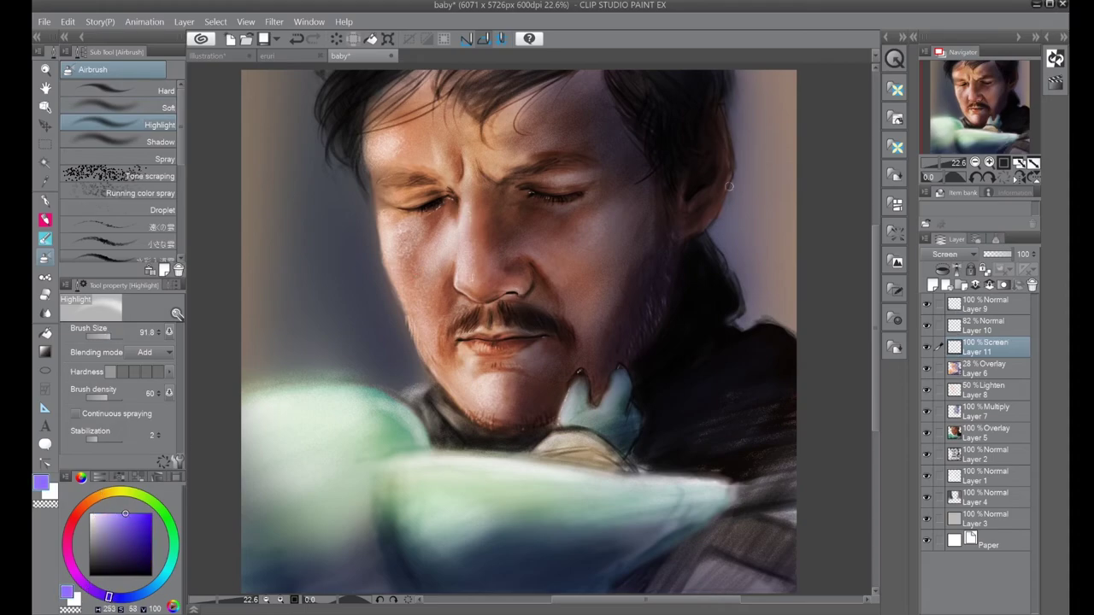
- Airbrush a soft pale blue rim light, H 227, S 33, V 100, size 159.2, along the shaded jaw, collar, baby's fingers and ear
click(168, 107)
drag(649, 193, 624, 359)
click(299, 39)
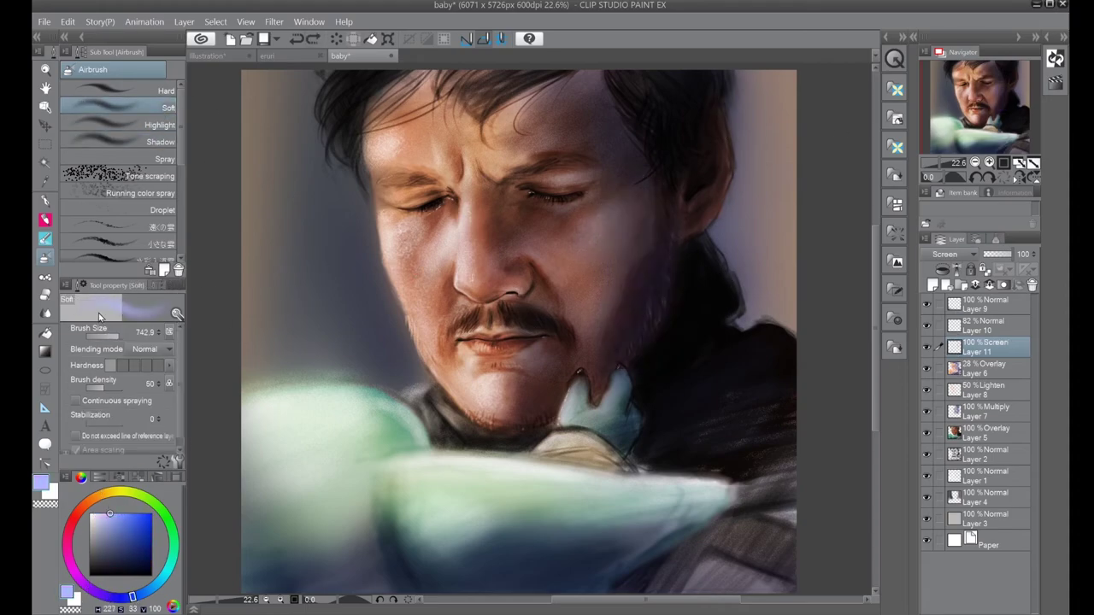
drag(111, 342, 120, 342)
mouse_move(696, 238)
mouse_down()
mouse_move(733, 312)
mouse_move(793, 329)
mouse_up()
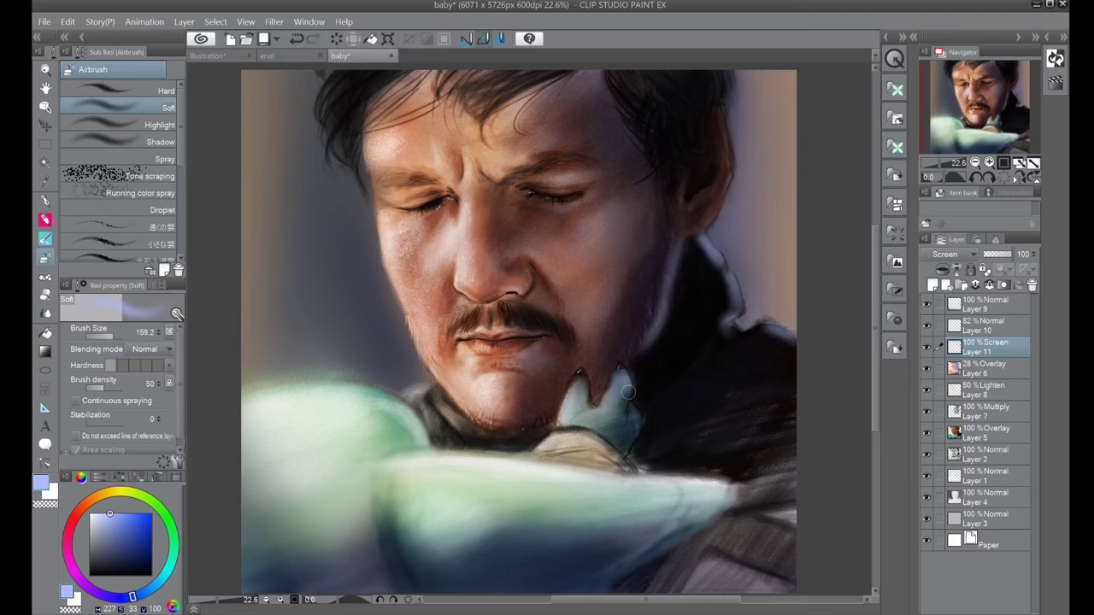
mouse_move(709, 226)
mouse_down()
mouse_move(727, 145)
mouse_move(710, 86)
mouse_move(727, 171)
mouse_up()
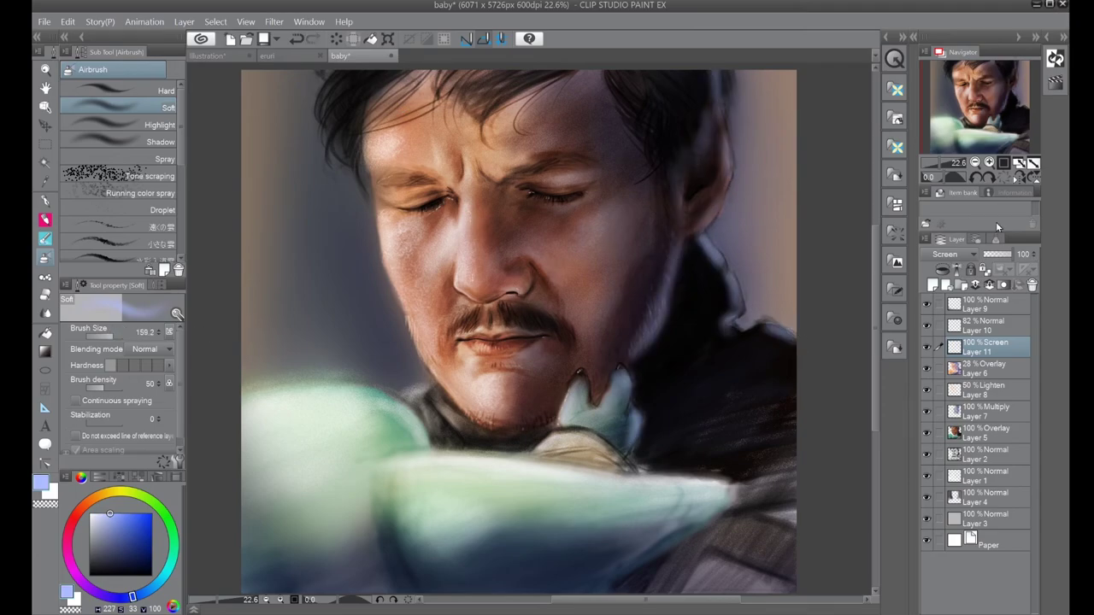
- Lower Layer 11's opacity to 8% and save the illustration
click(992, 254)
drag(992, 254, 999, 255)
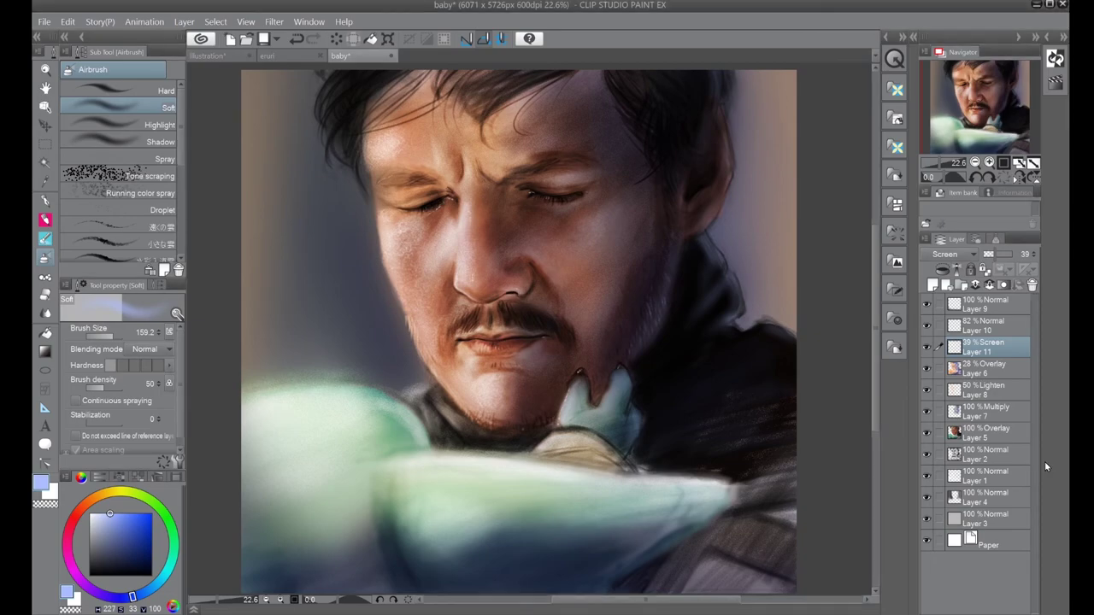
drag(998, 254, 984, 254)
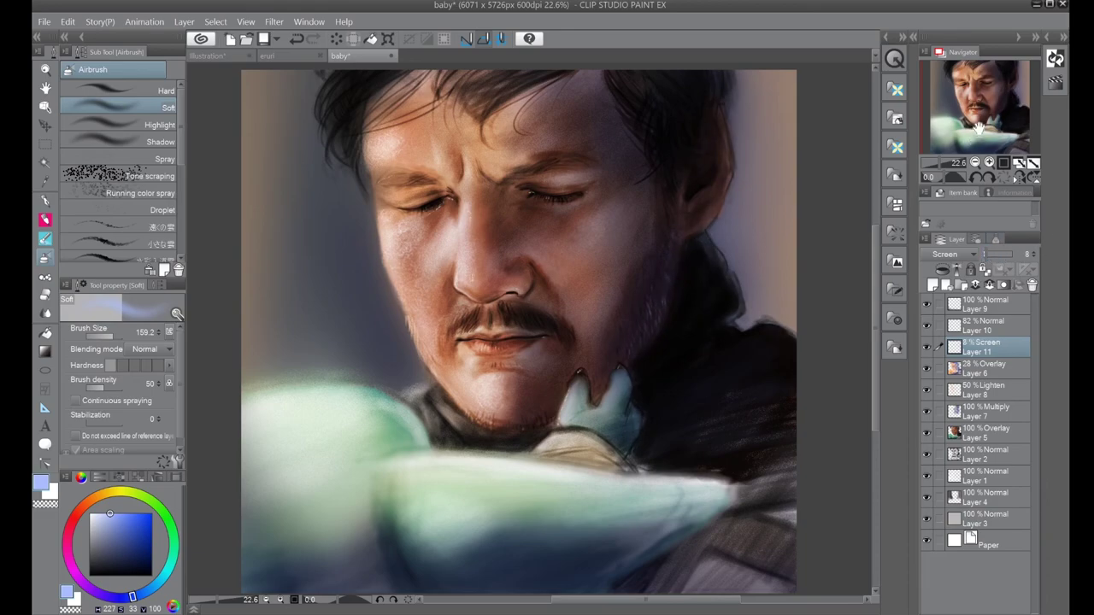
key(ctrl+s)
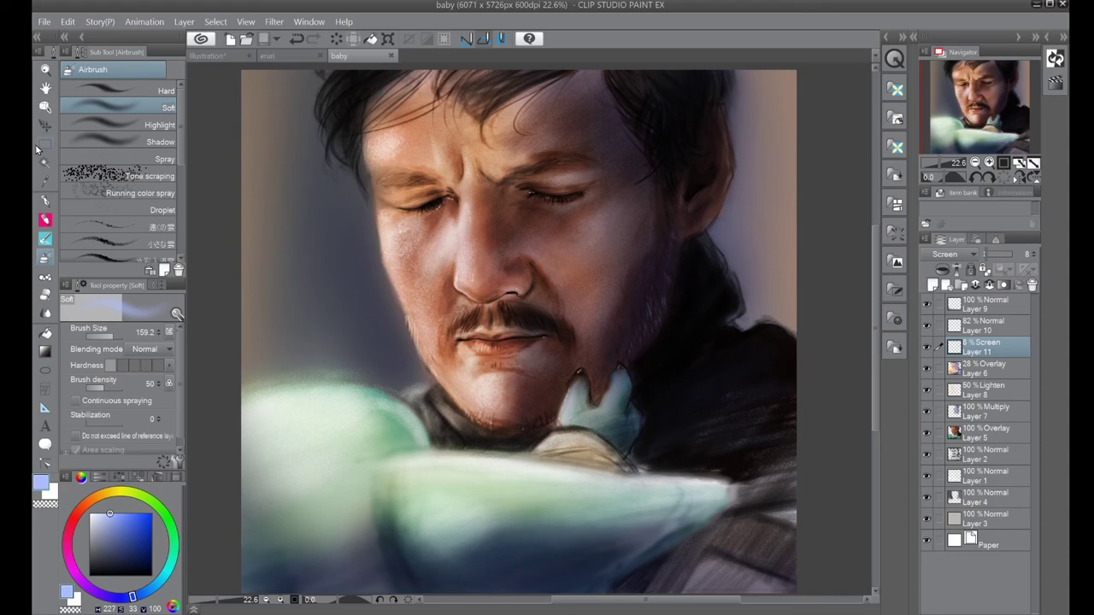
- Add a raster layer at the top of the stack and set the G-pen to size 53
key(ctrl+shift+n)
key(p)
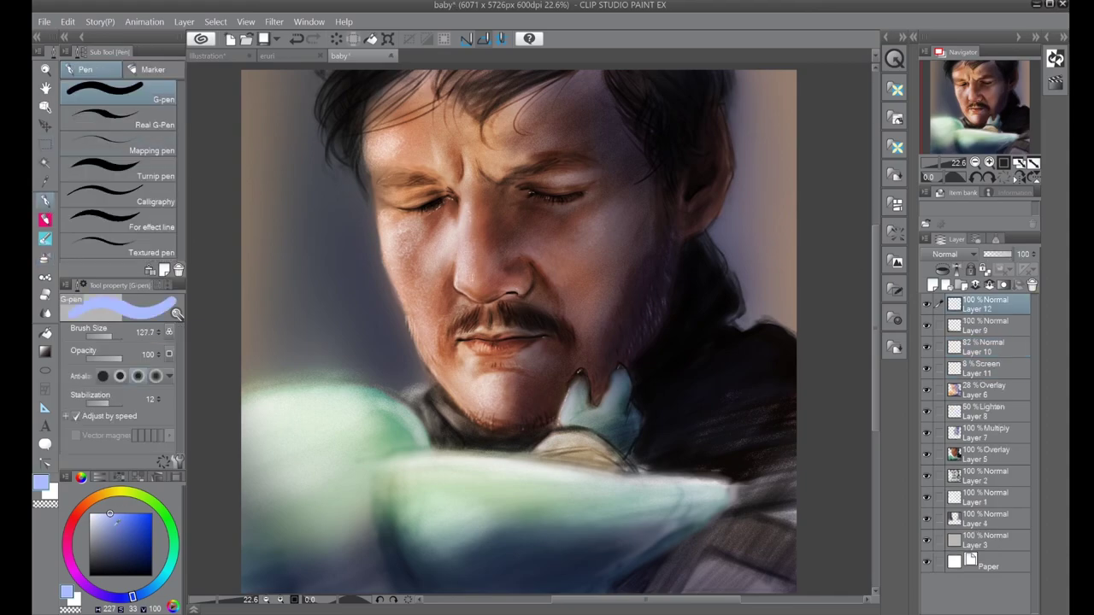
click(117, 344)
mouse_move(632, 479)
mouse_down()
mouse_move(616, 354)
mouse_move(555, 312)
mouse_up()
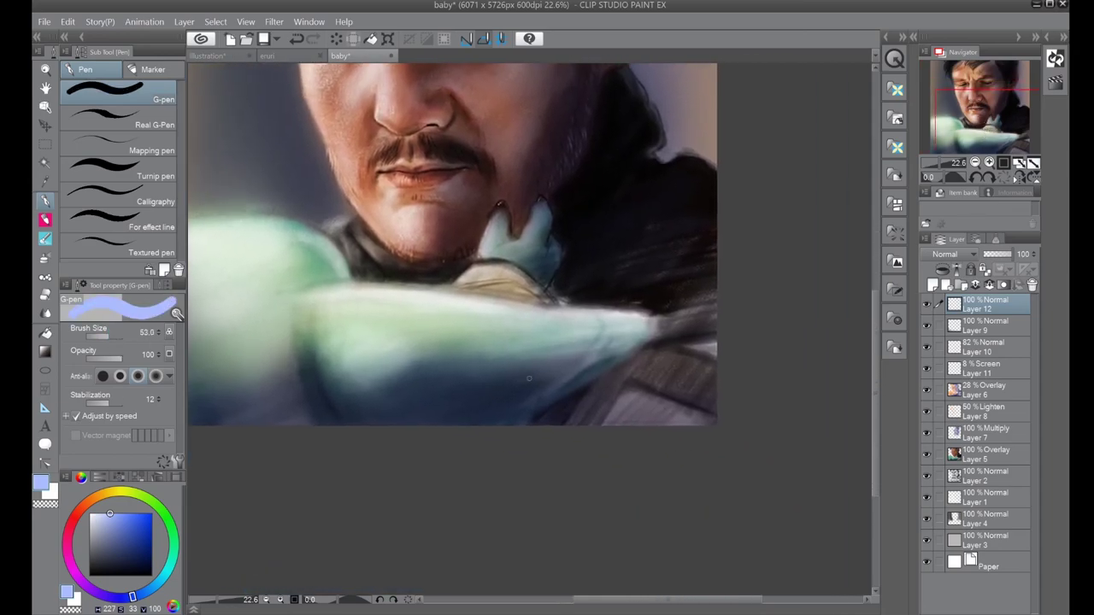
- Write the artist's signature in pale blue, H 227, S 33, V 100, over the coat in the picture's lower corner
drag(560, 396, 557, 423)
drag(571, 408, 576, 422)
mouse_move(588, 395)
mouse_down()
mouse_move(588, 422)
mouse_move(610, 422)
mouse_up()
mouse_move(615, 394)
mouse_down()
mouse_move(615, 422)
mouse_move(631, 422)
mouse_up()
drag(635, 396, 641, 422)
mouse_move(646, 396)
mouse_down()
mouse_move(651, 422)
mouse_move(663, 424)
mouse_up()
mouse_move(671, 409)
mouse_down()
mouse_move(689, 380)
mouse_move(711, 399)
mouse_up()
mouse_move(681, 410)
mouse_down()
mouse_move(708, 388)
mouse_move(695, 421)
mouse_up()
drag(704, 390, 716, 410)
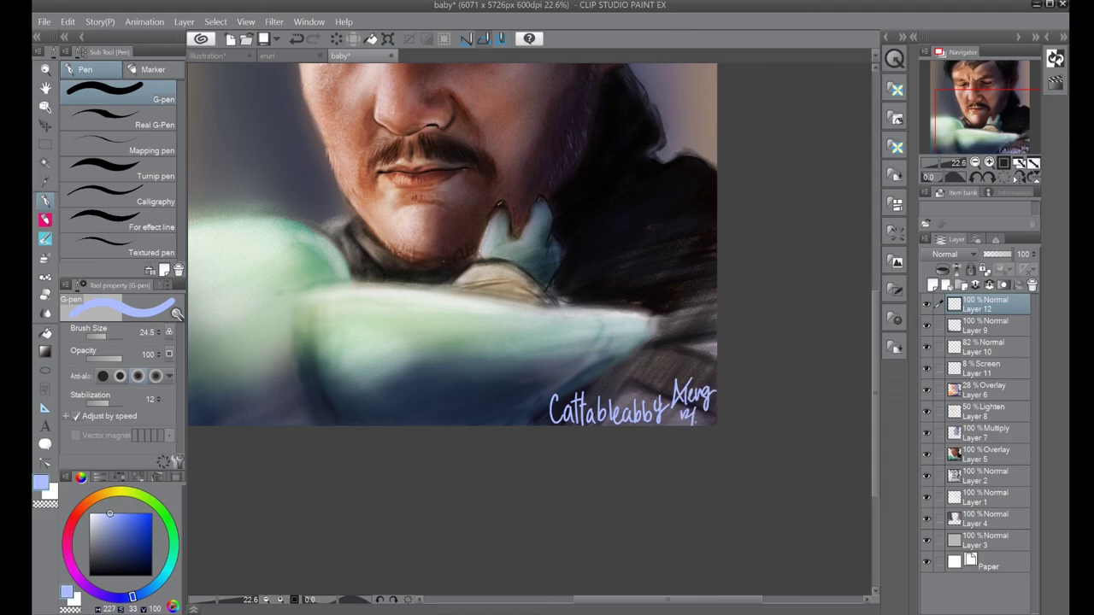